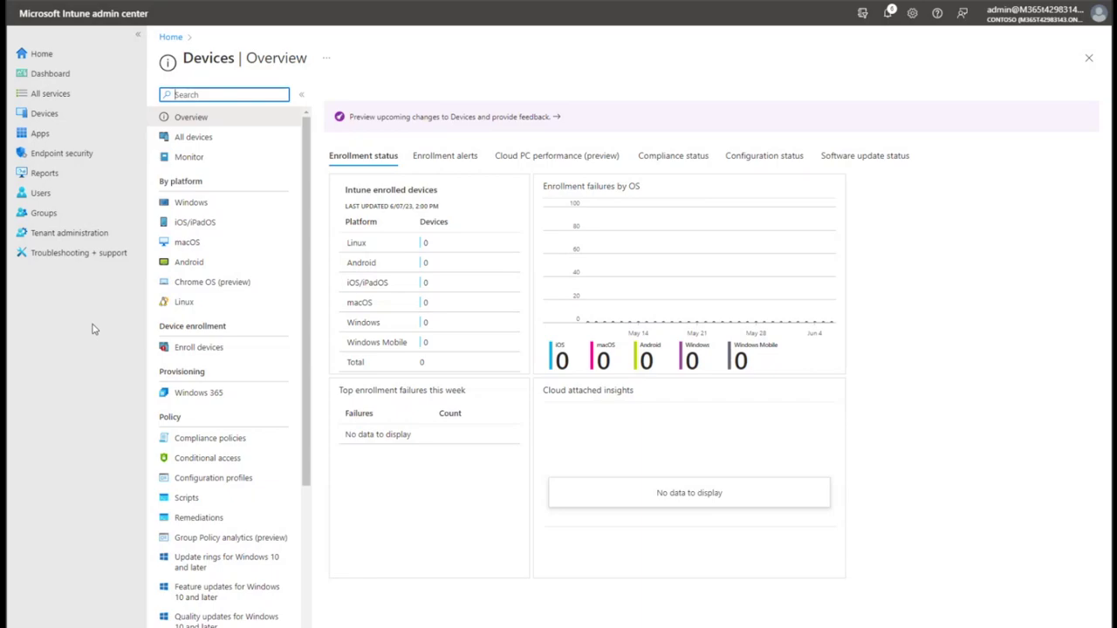
# Go to Windows enrollment and open the Autopilot devices list showing the one VirtualBox device.
pyautogui.click(220, 211)
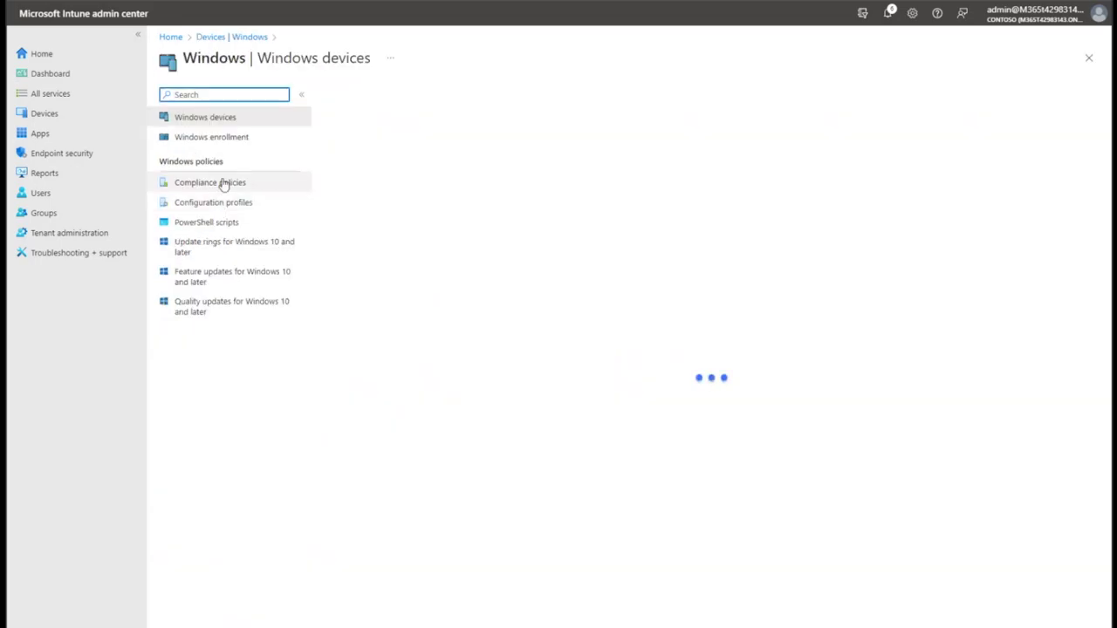
pyautogui.click(237, 140)
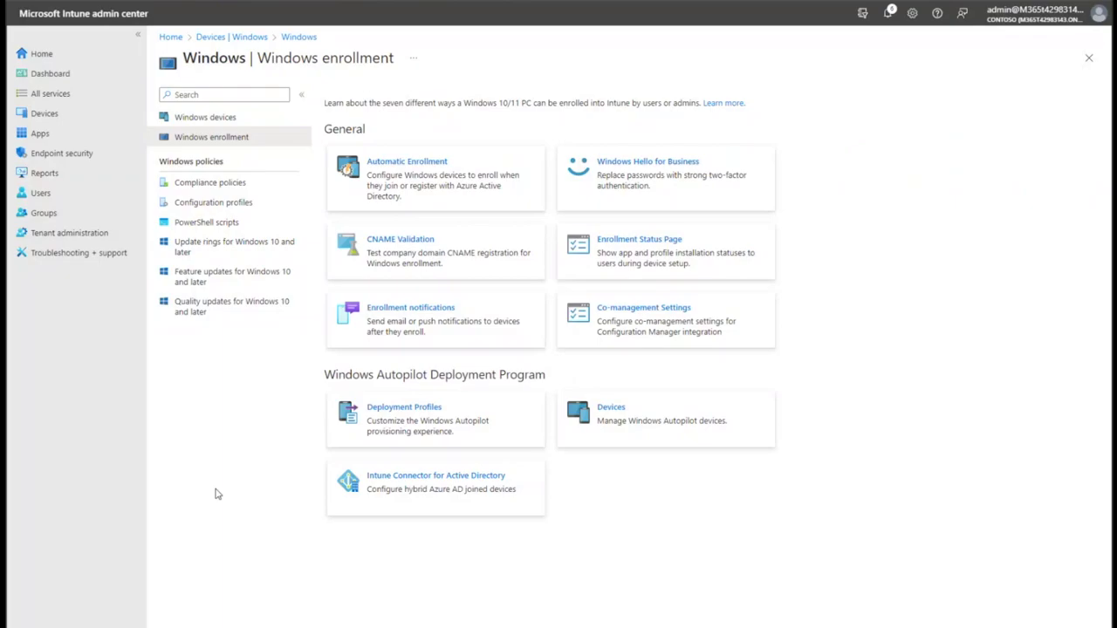
pyautogui.moveTo(337, 368); pyautogui.dragTo(546, 377)
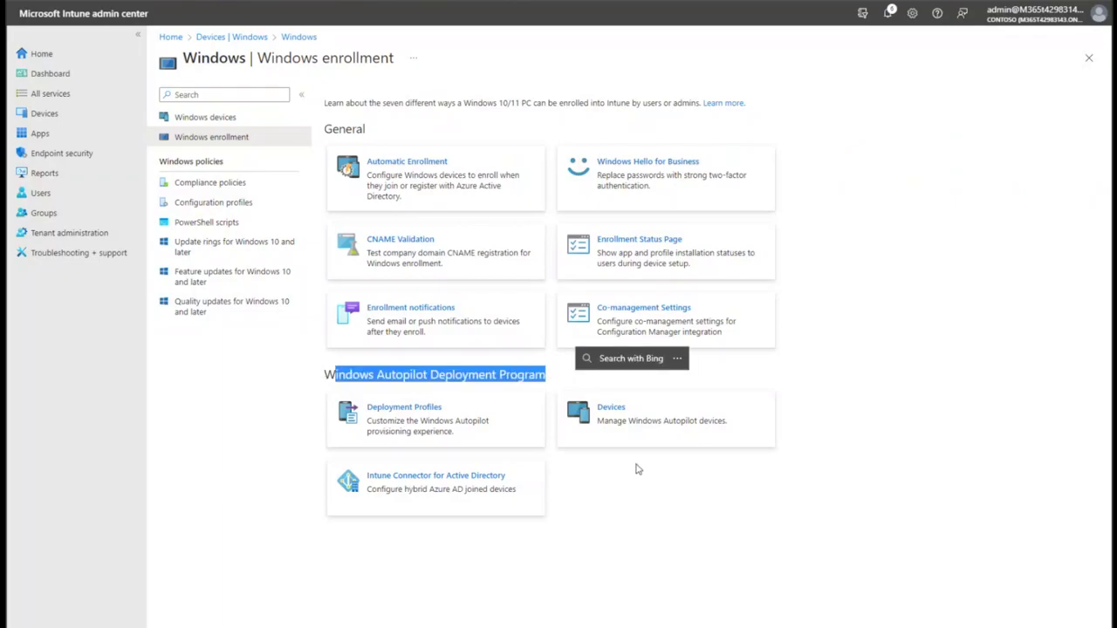
pyautogui.click(697, 577)
pyautogui.click(643, 430)
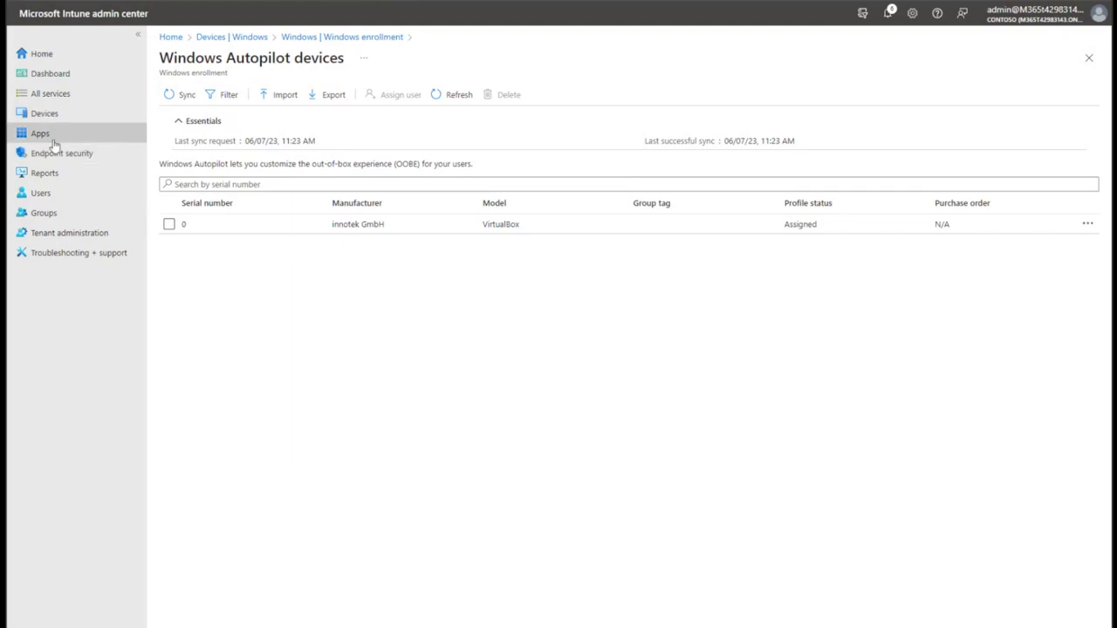
# Search all groups for 'autopilot' and open the Autopilot devices dynamic group.
pyautogui.click(76, 214)
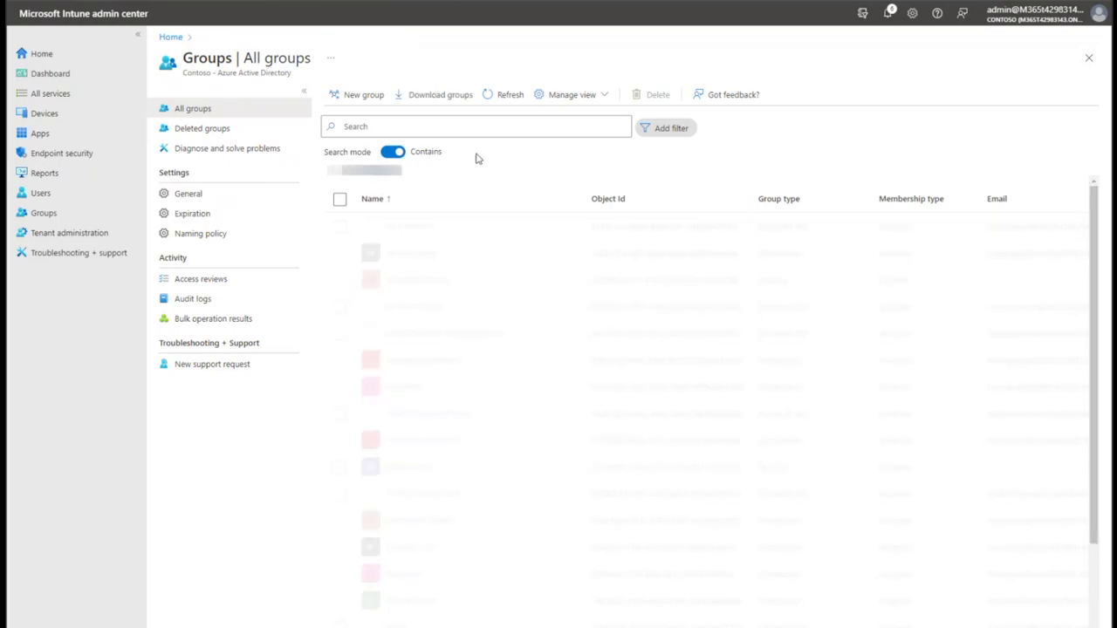
pyautogui.click(479, 126)
pyautogui.write('intune')
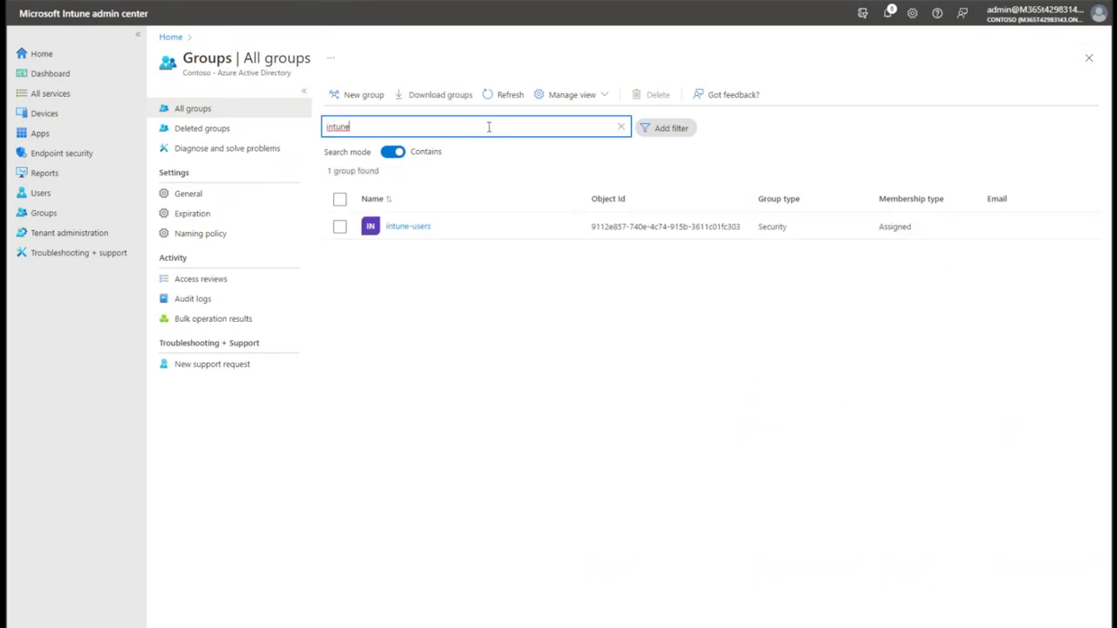
pyautogui.press('BackSpace')
pyautogui.press('BackSpace')
pyautogui.press('BackSpace')
pyautogui.press('BackSpace')
pyautogui.press('BackSpace')
pyautogui.press('BackSpace')
pyautogui.write('autopilot')
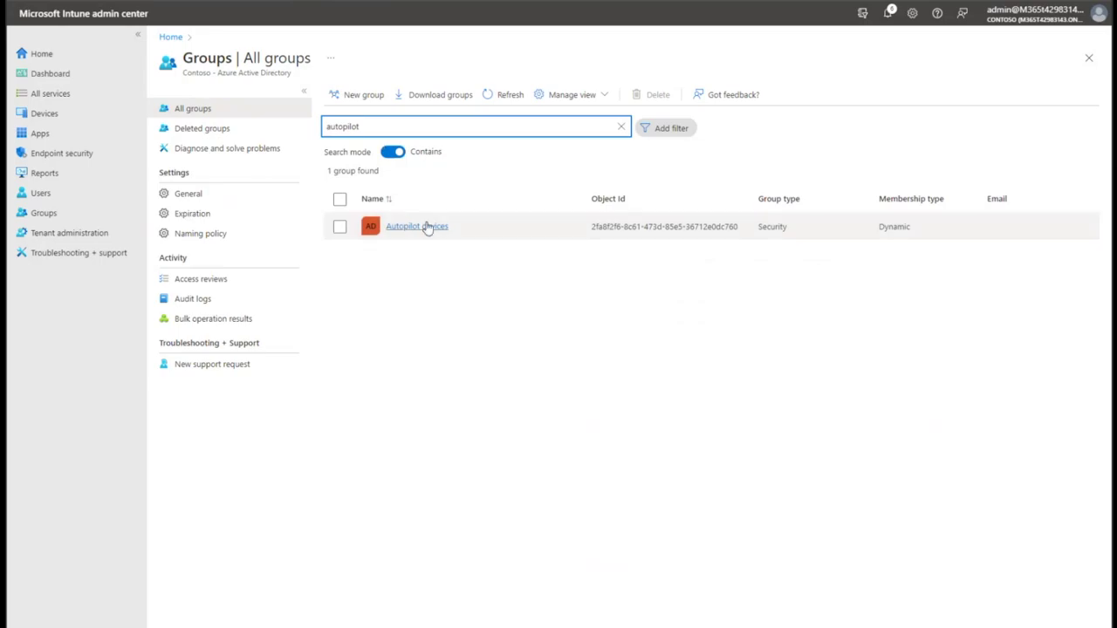
pyautogui.click(428, 227)
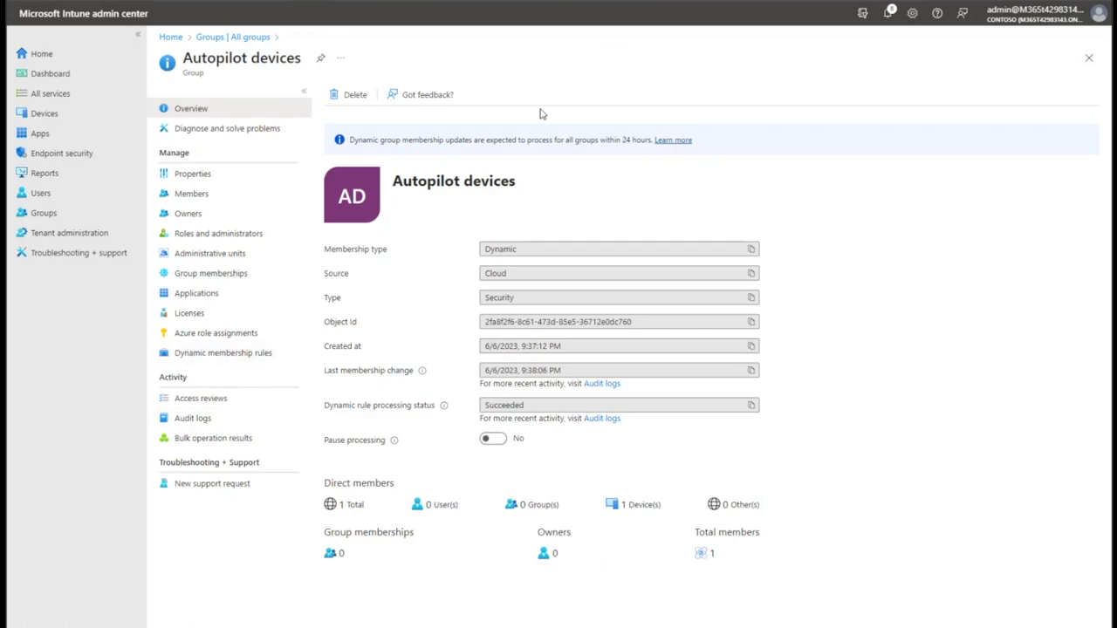
# Inspect the group's ZTDId dynamic membership rule, then view its single member device '0'.
pyautogui.click(240, 357)
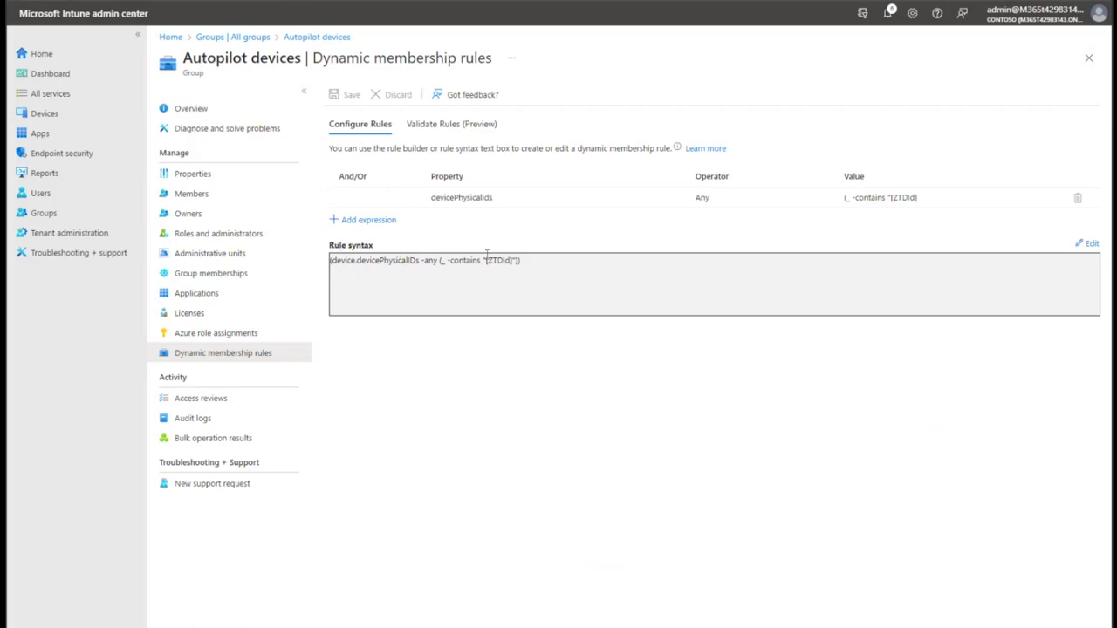
pyautogui.moveTo(483, 260); pyautogui.dragTo(504, 260)
pyautogui.click(187, 195)
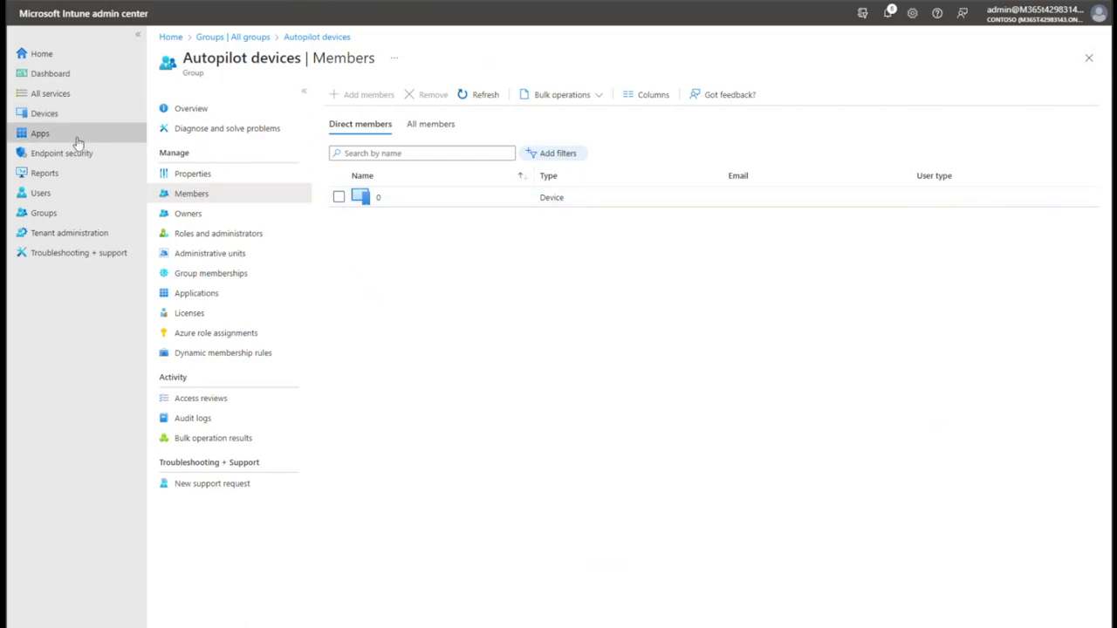
# Open the properties of the Contoso Autopilot Profile from the Windows Autopilot deployment profiles.
pyautogui.click(68, 122)
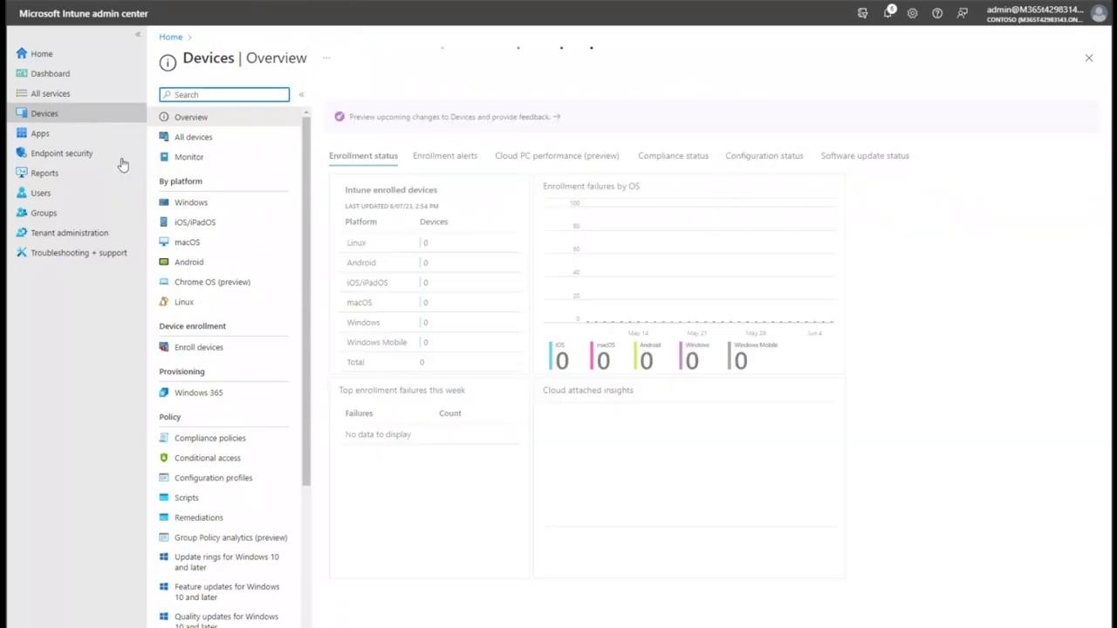
pyautogui.click(199, 347)
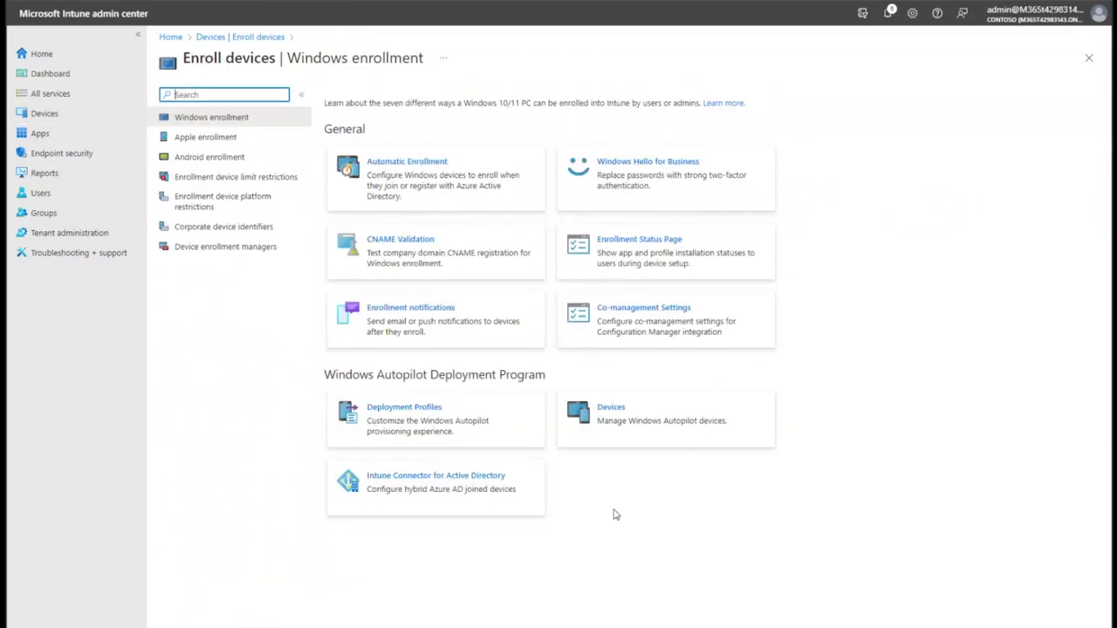
pyautogui.click(432, 418)
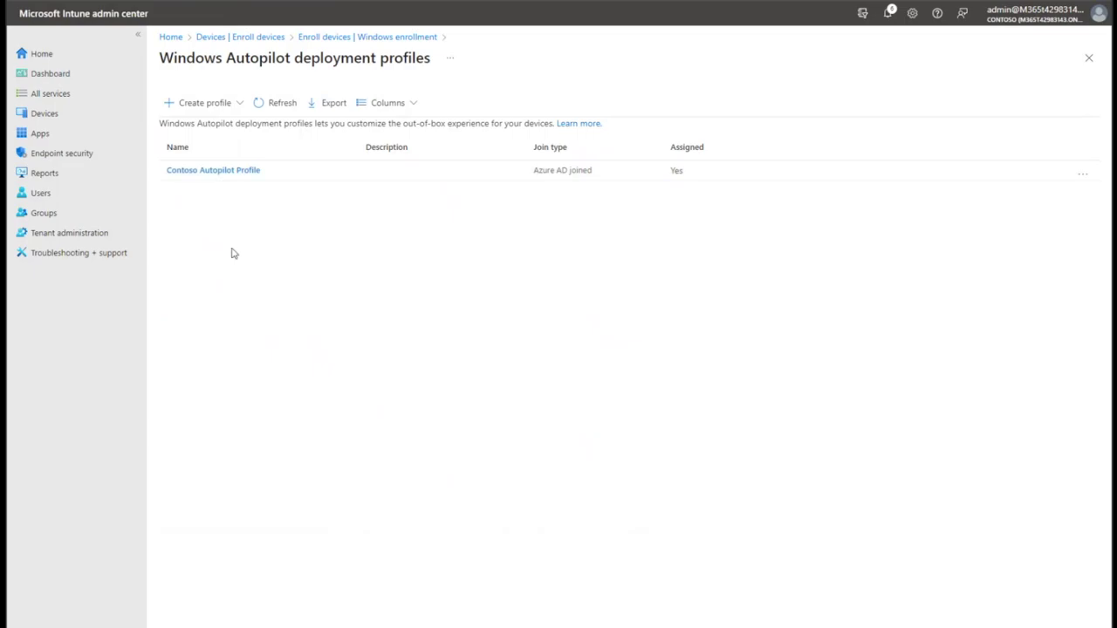
pyautogui.click(202, 172)
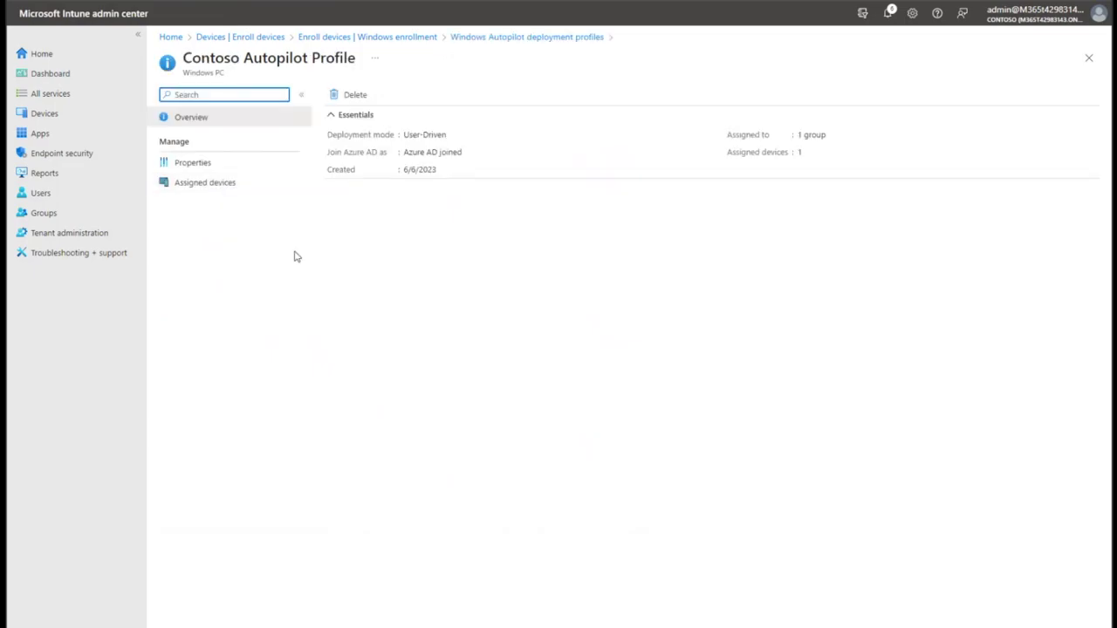
pyautogui.click(230, 162)
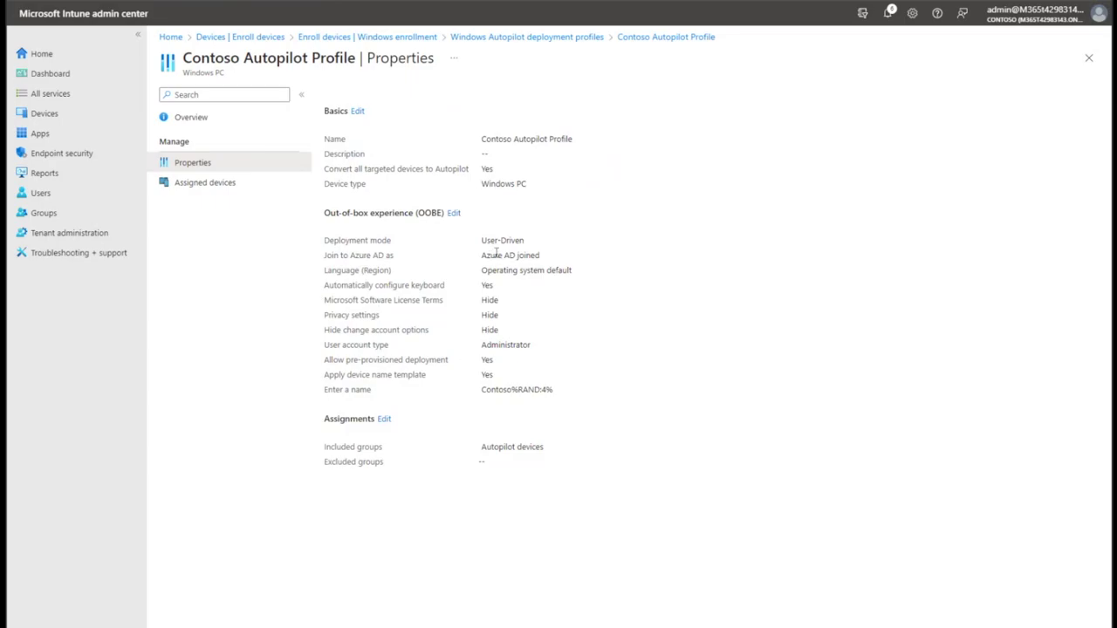
# Review its Azure AD joined, Administrator account, Contoso%RAND:4% name and Autopilot devices group settings, then return to Devices.
pyautogui.moveTo(497, 255); pyautogui.dragTo(530, 256)
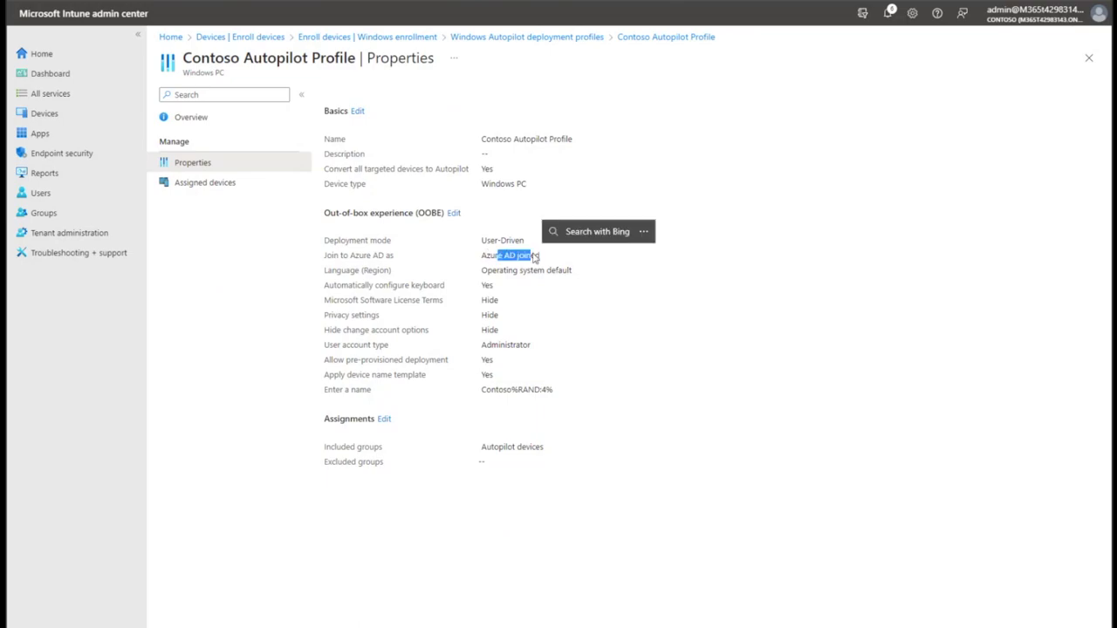
pyautogui.click(536, 337)
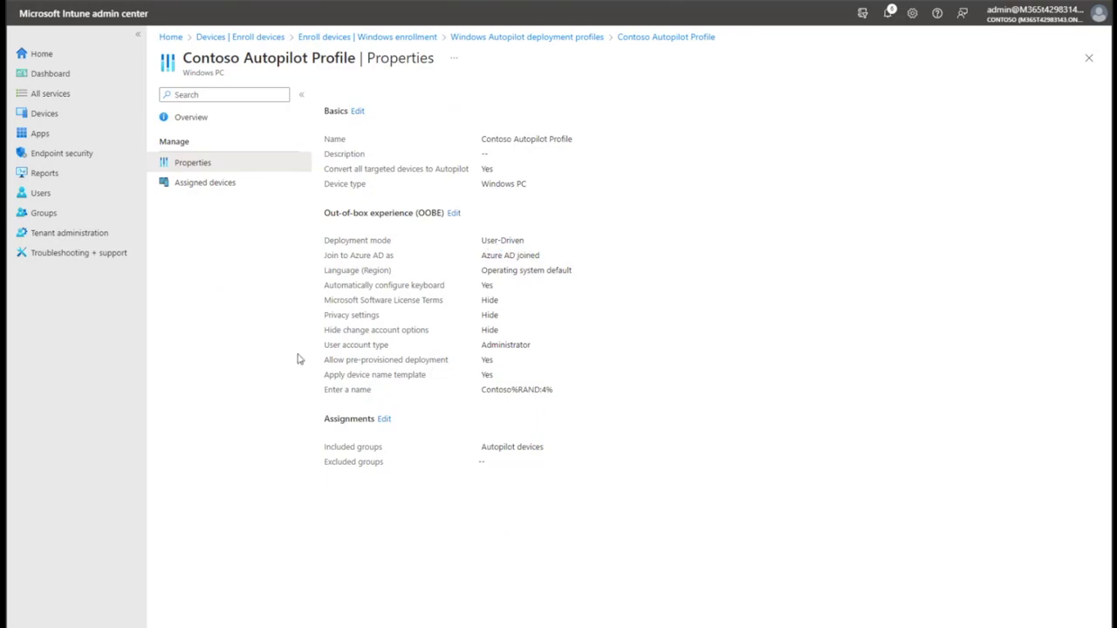
pyautogui.moveTo(331, 344); pyautogui.dragTo(558, 354)
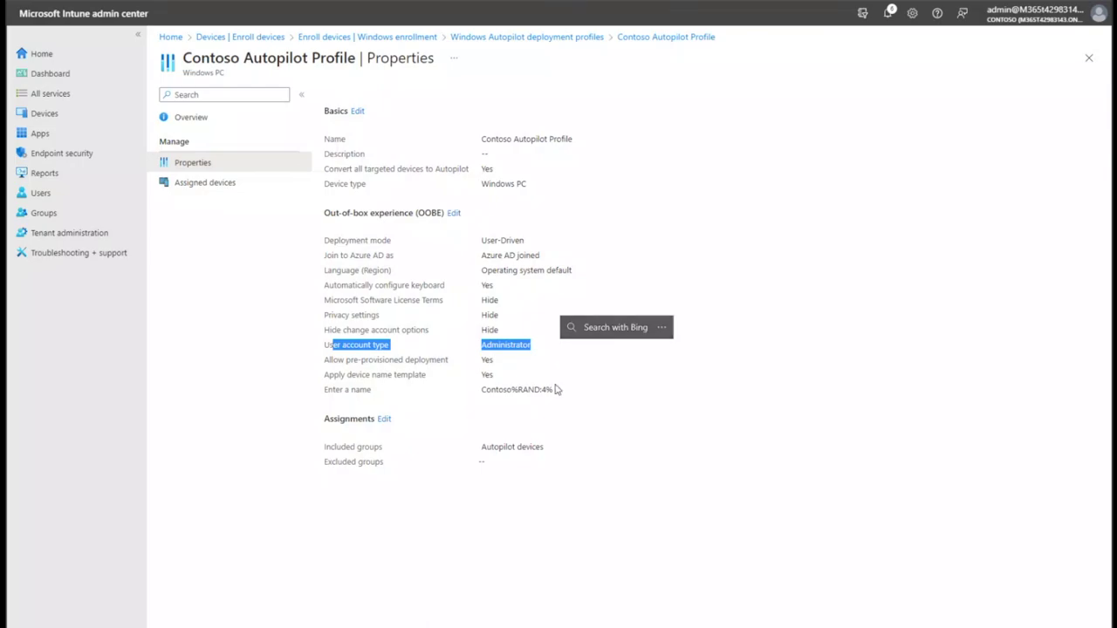
pyautogui.doubleClick(508, 343)
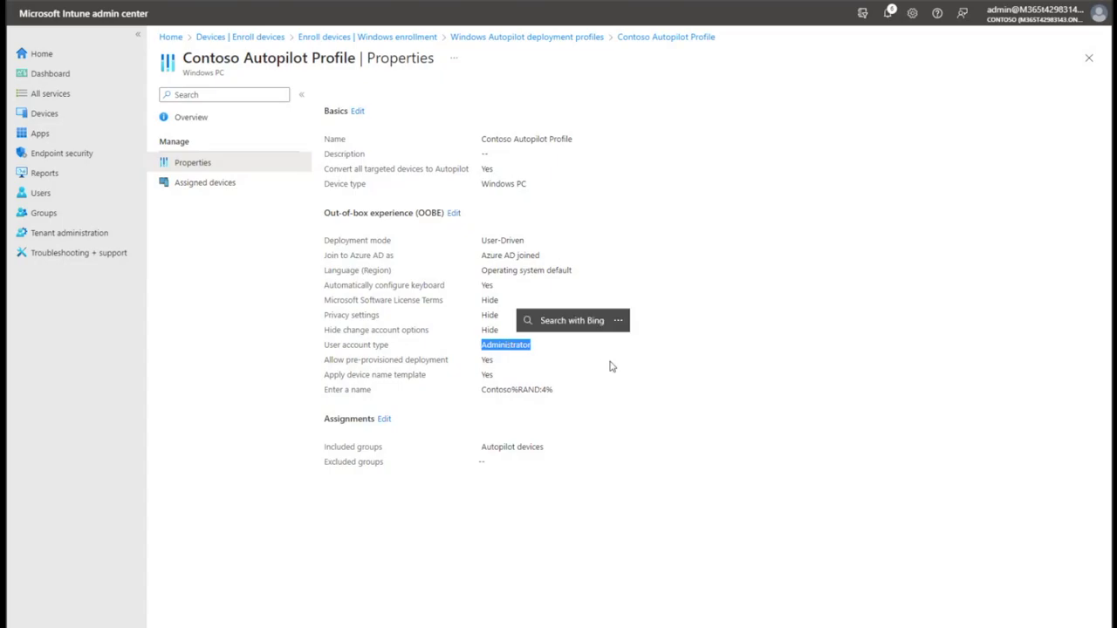
pyautogui.moveTo(569, 355); pyautogui.dragTo(541, 351)
pyautogui.click(587, 400)
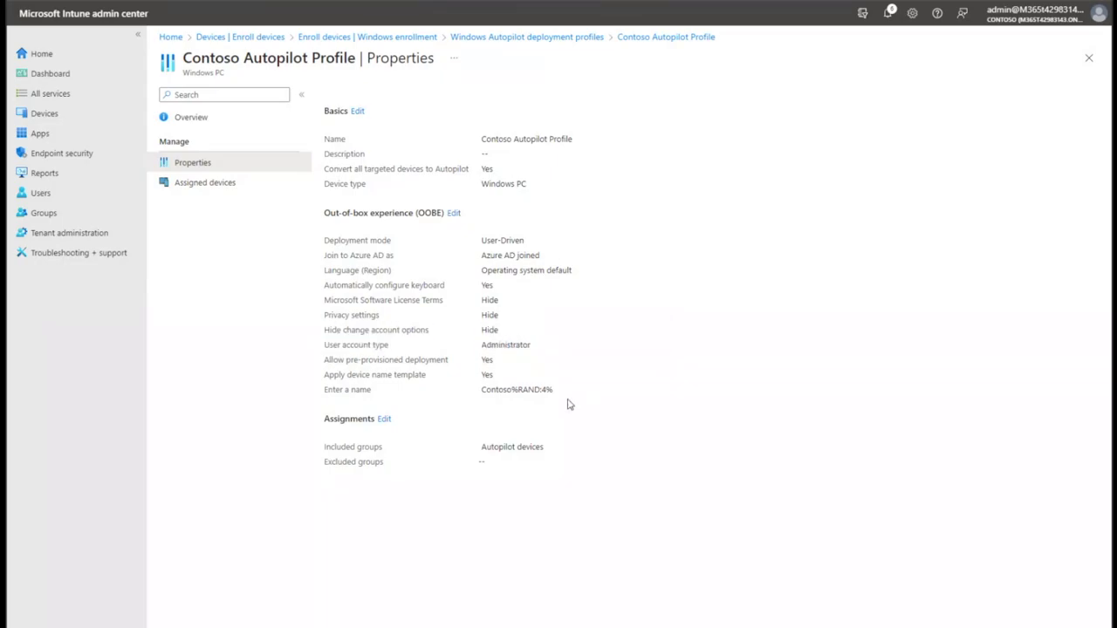
pyautogui.moveTo(332, 391); pyautogui.dragTo(559, 391)
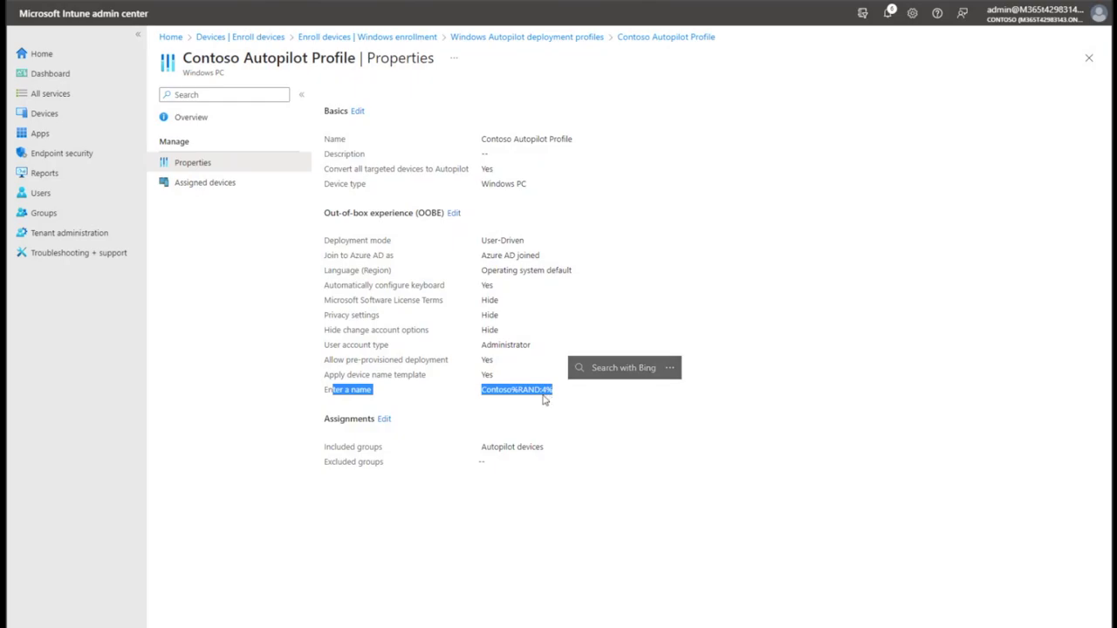
pyautogui.click(683, 430)
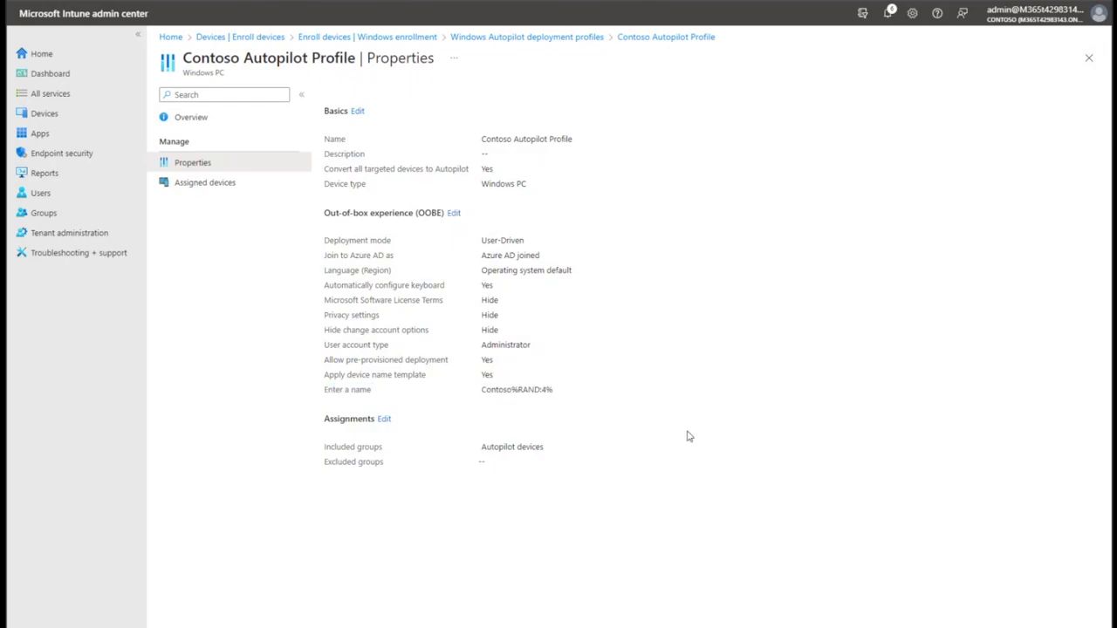
pyautogui.moveTo(543, 447); pyautogui.dragTo(485, 448)
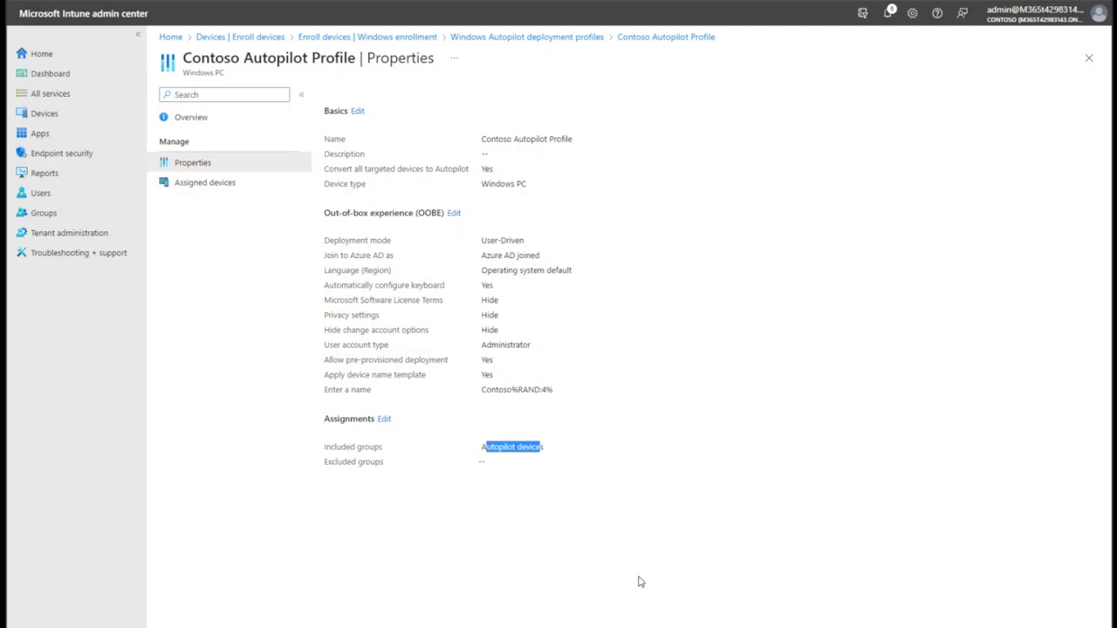
pyautogui.click(258, 292)
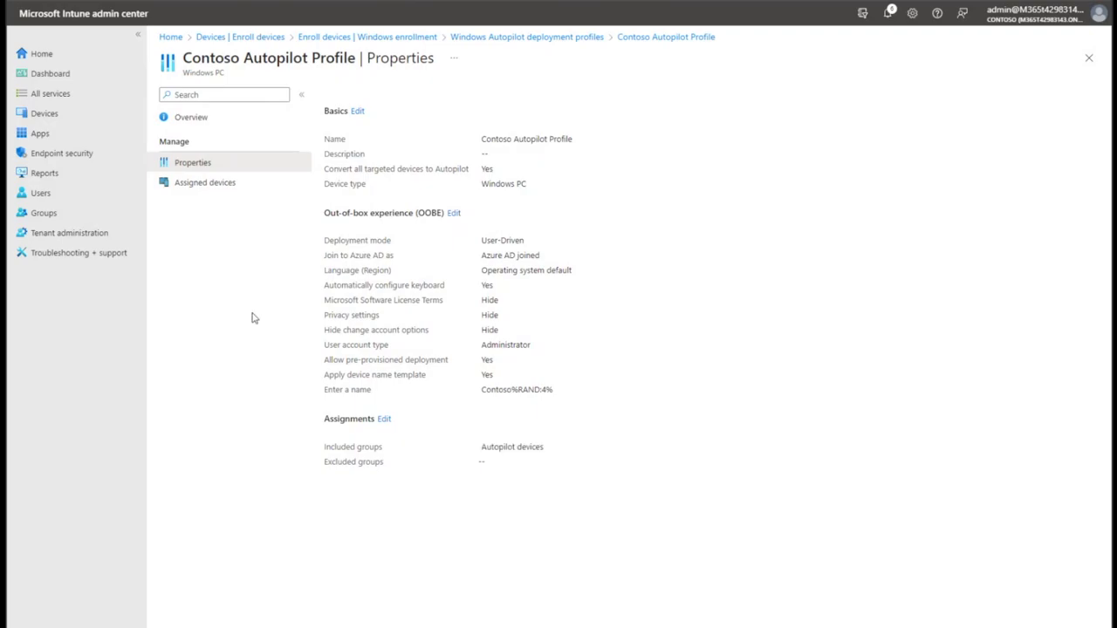
pyautogui.click(252, 39)
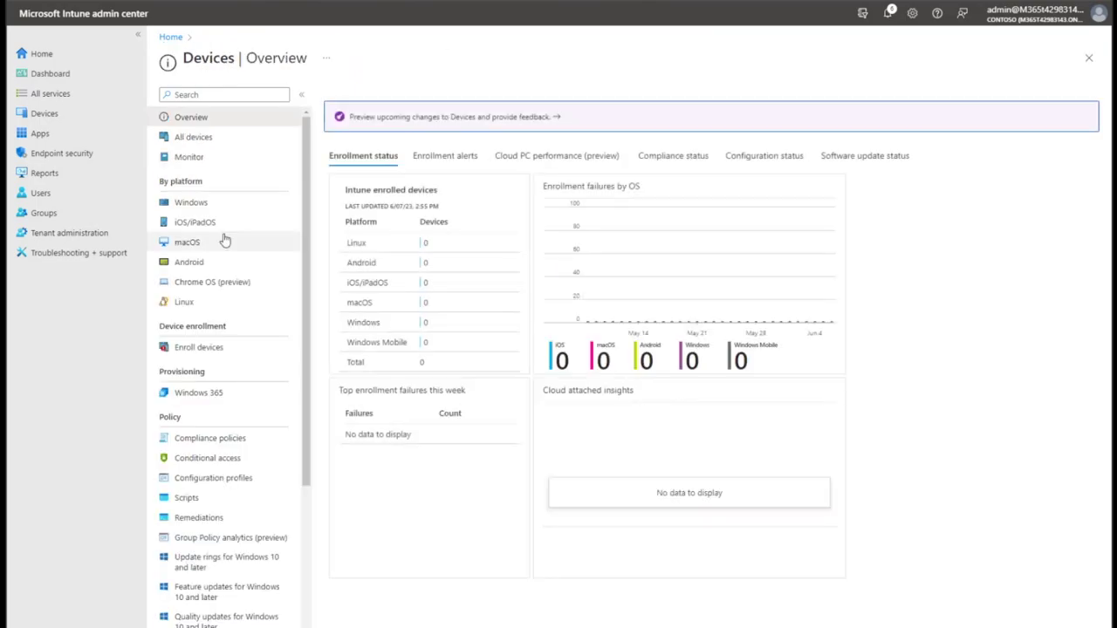
# Open the properties of the All users and all devices Enrollment Status Page profile.
pyautogui.click(231, 353)
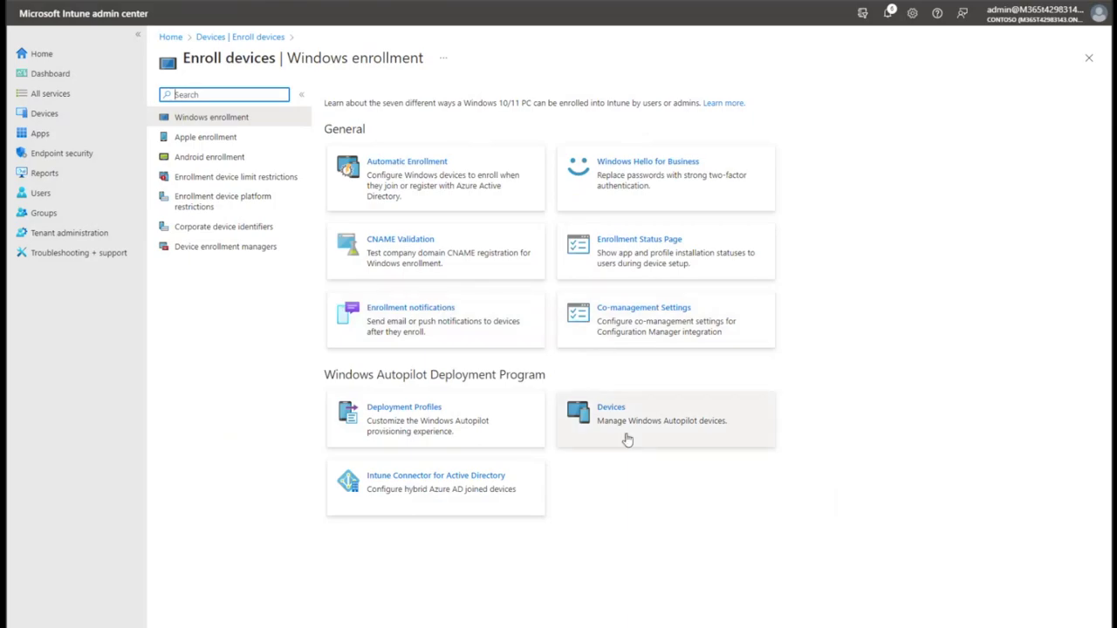
pyautogui.click(611, 262)
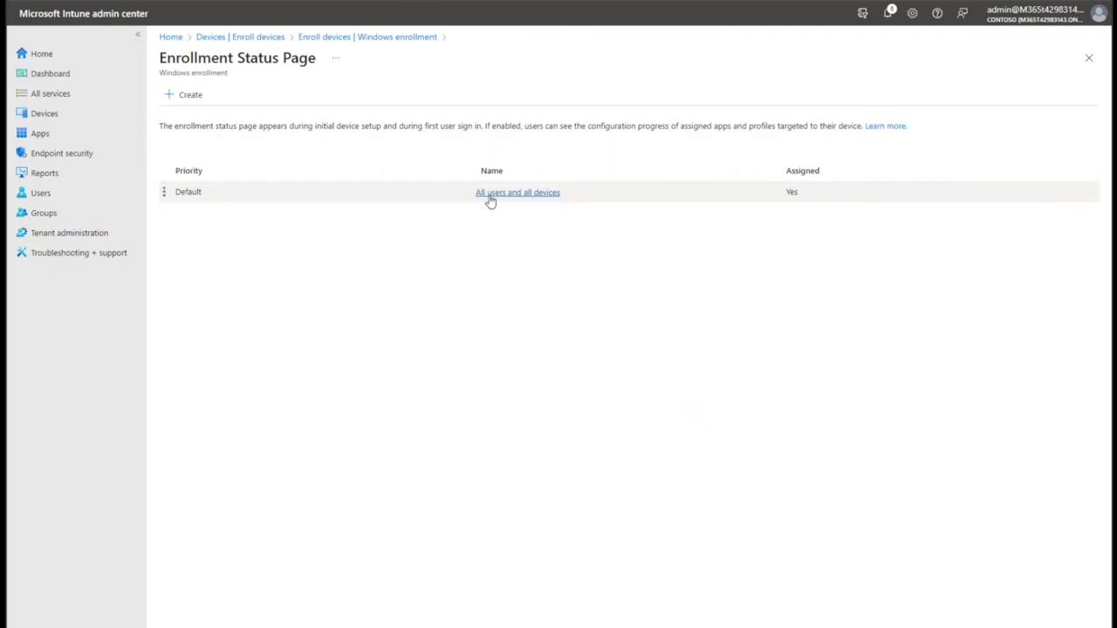
pyautogui.click(489, 194)
pyautogui.click(271, 161)
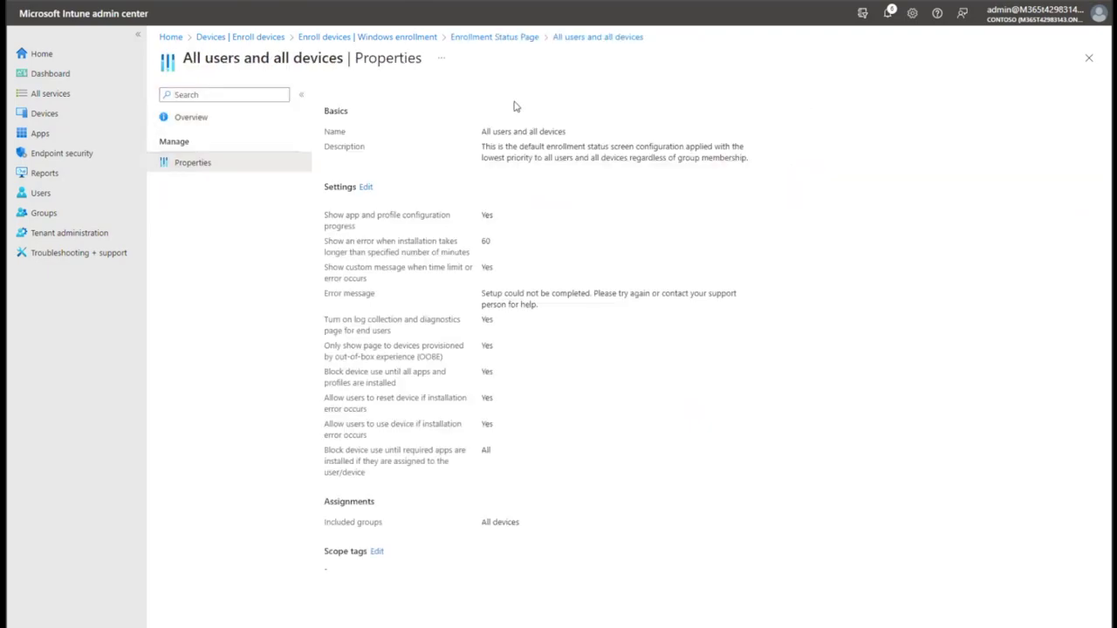
# Review the profile's enrollment status settings, then go back to the Windows enrollment options.
pyautogui.moveTo(315, 93); pyautogui.dragTo(778, 463)
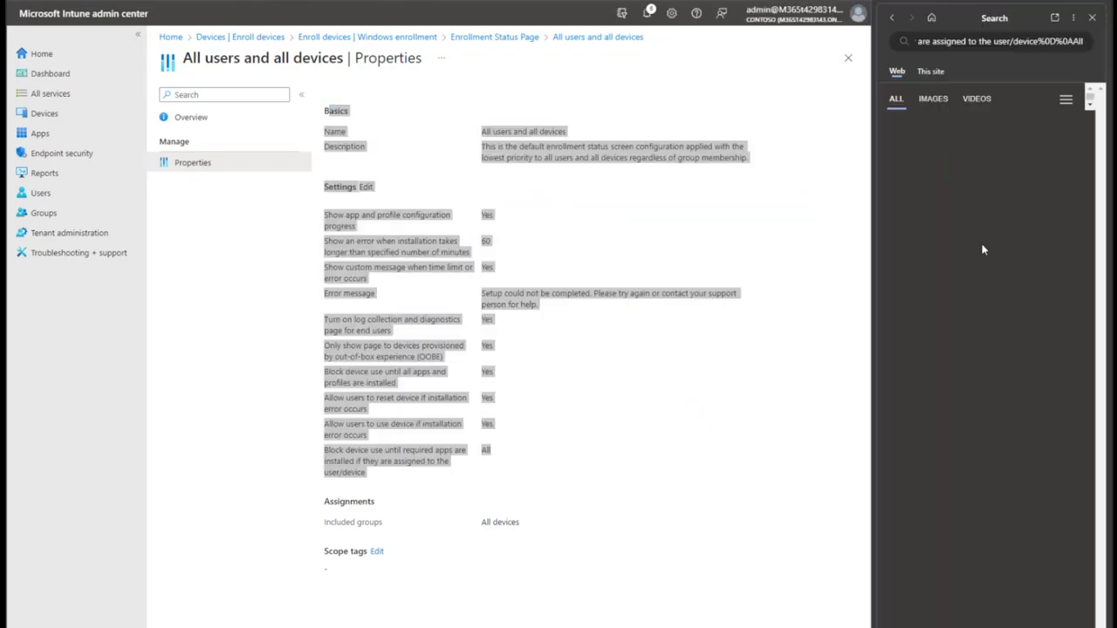
pyautogui.press('Escape')
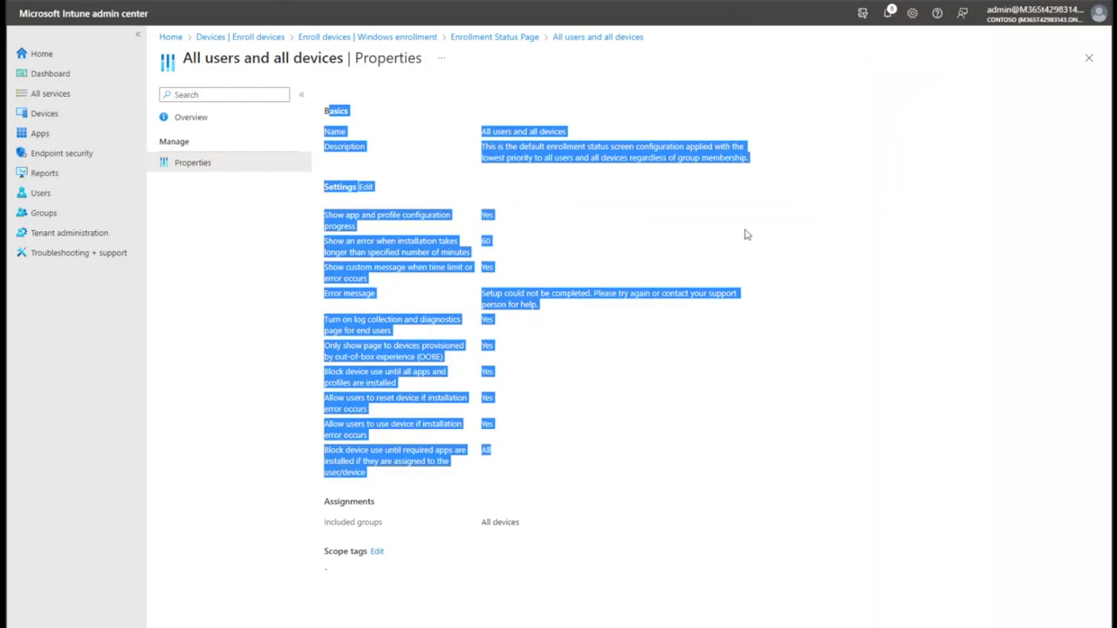
pyautogui.click(367, 241)
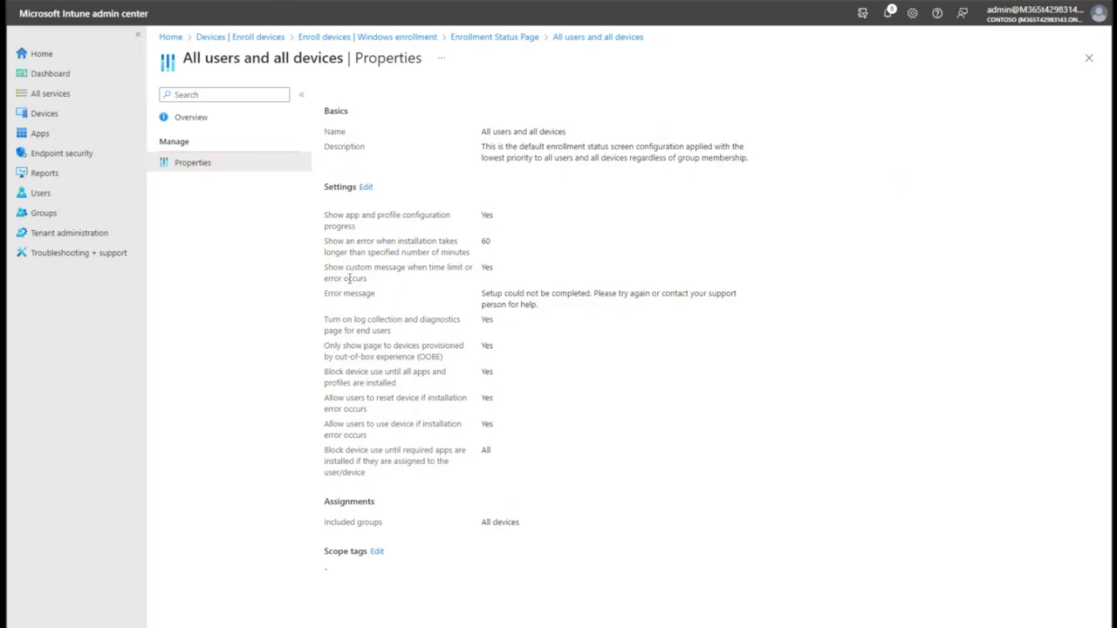
pyautogui.moveTo(323, 214); pyautogui.dragTo(720, 496)
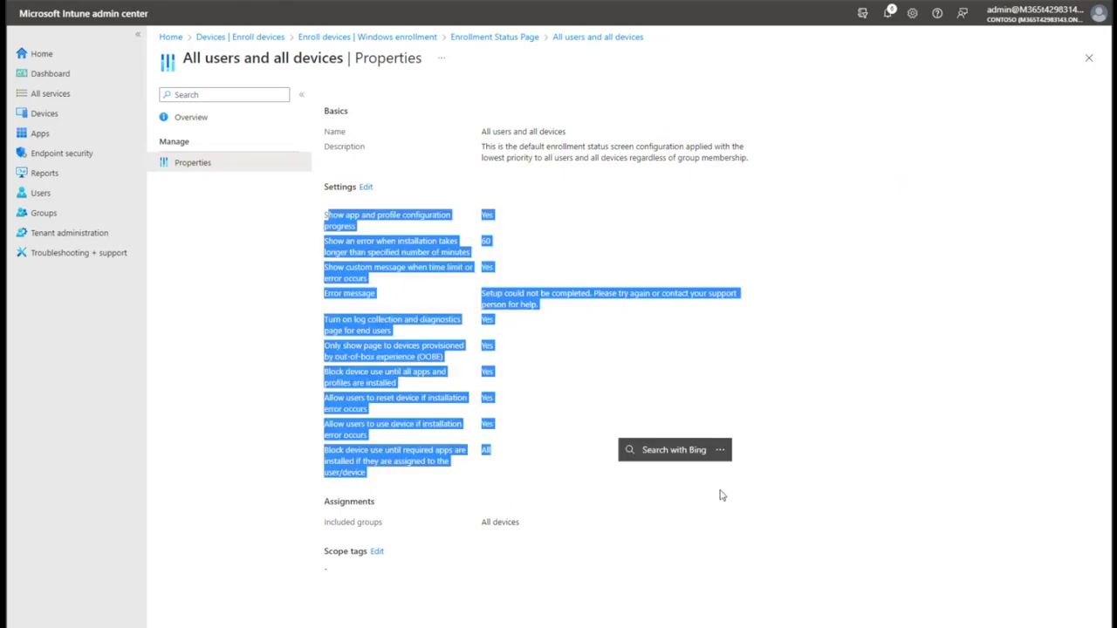
pyautogui.click(701, 329)
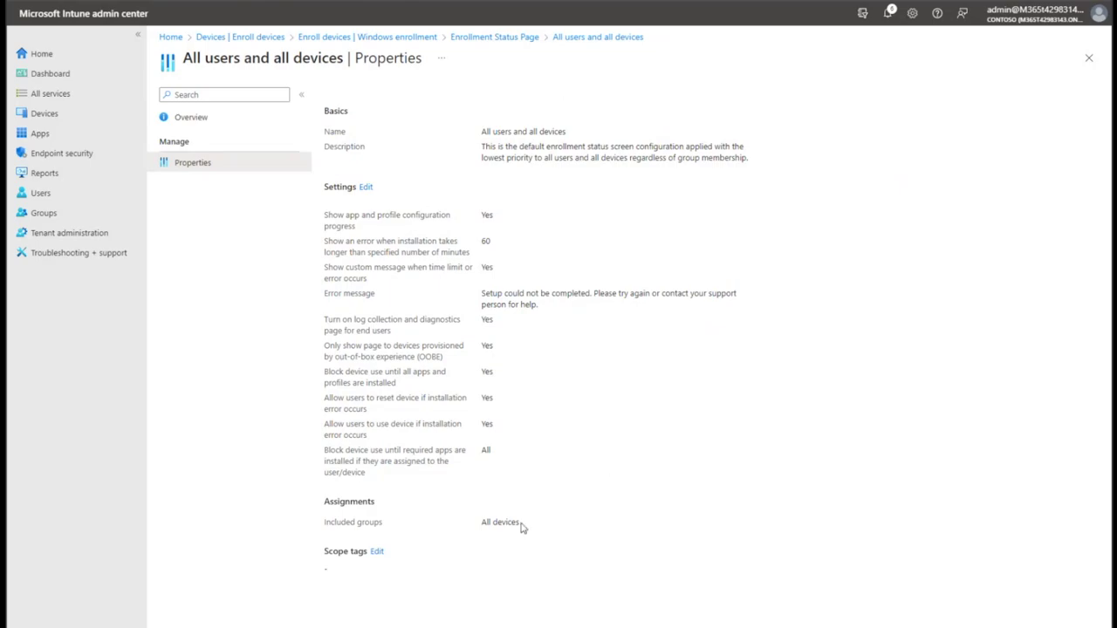
pyautogui.click(487, 38)
pyautogui.click(419, 37)
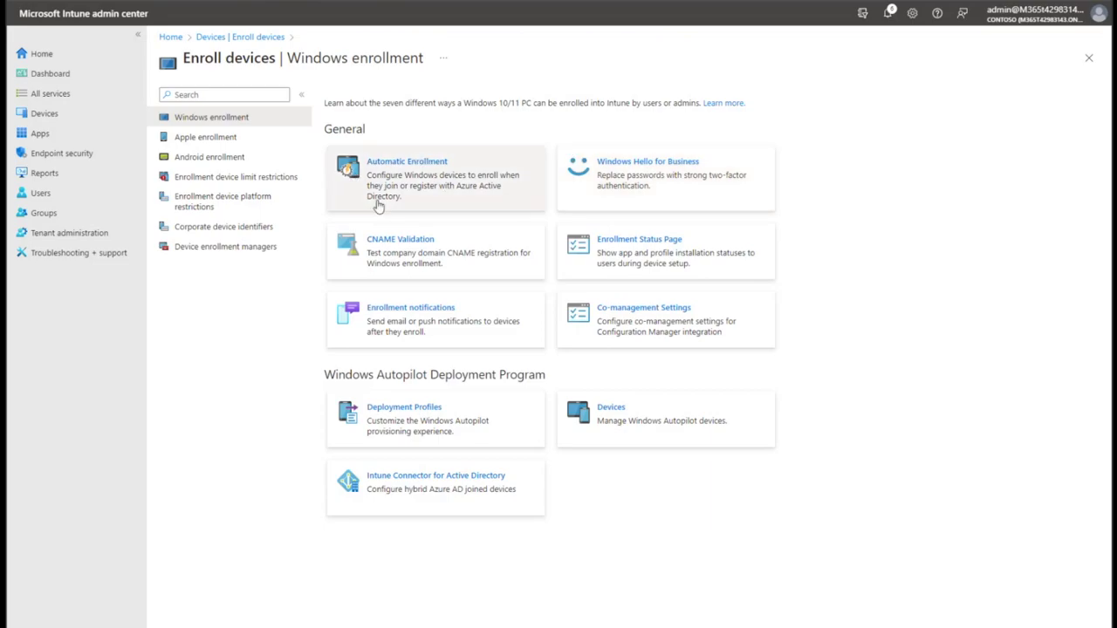
# Review the Automatic Enrollment MDM and MAM user scopes, then return to the Contoso Home dashboard.
pyautogui.click(474, 206)
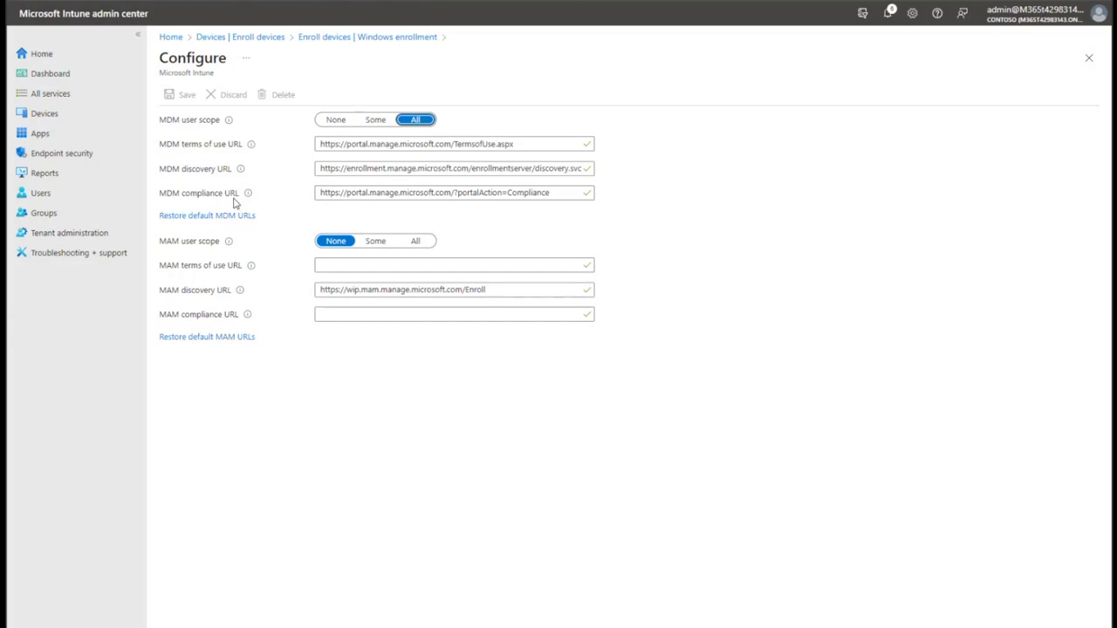
pyautogui.click(172, 38)
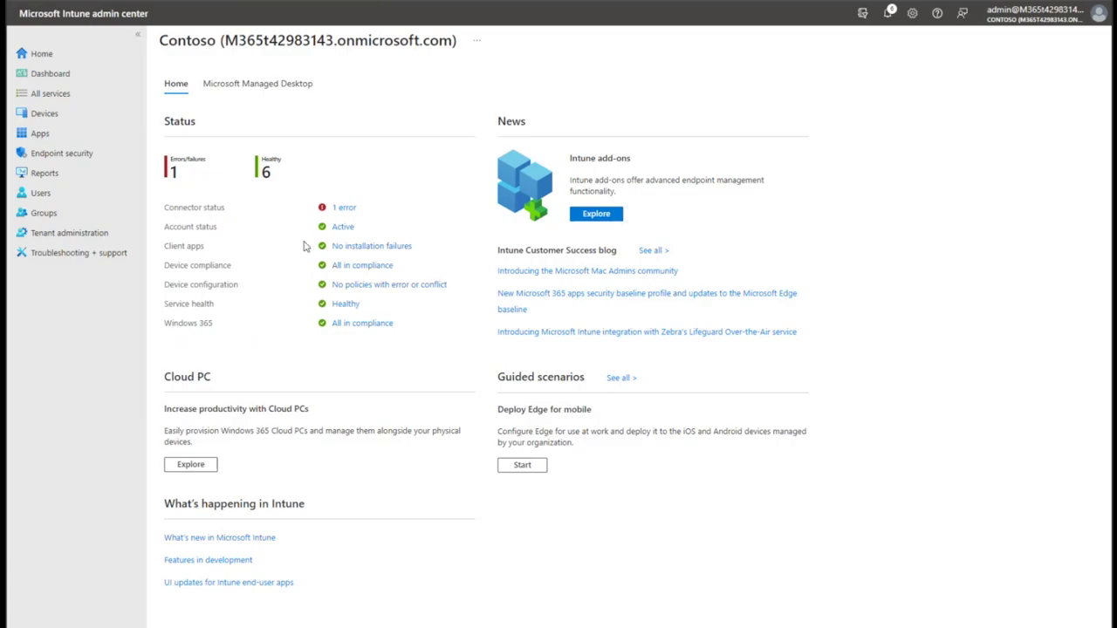
# Check the empty Group Policy analytics (preview) page under Devices, then open Endpoint security.
pyautogui.click(54, 114)
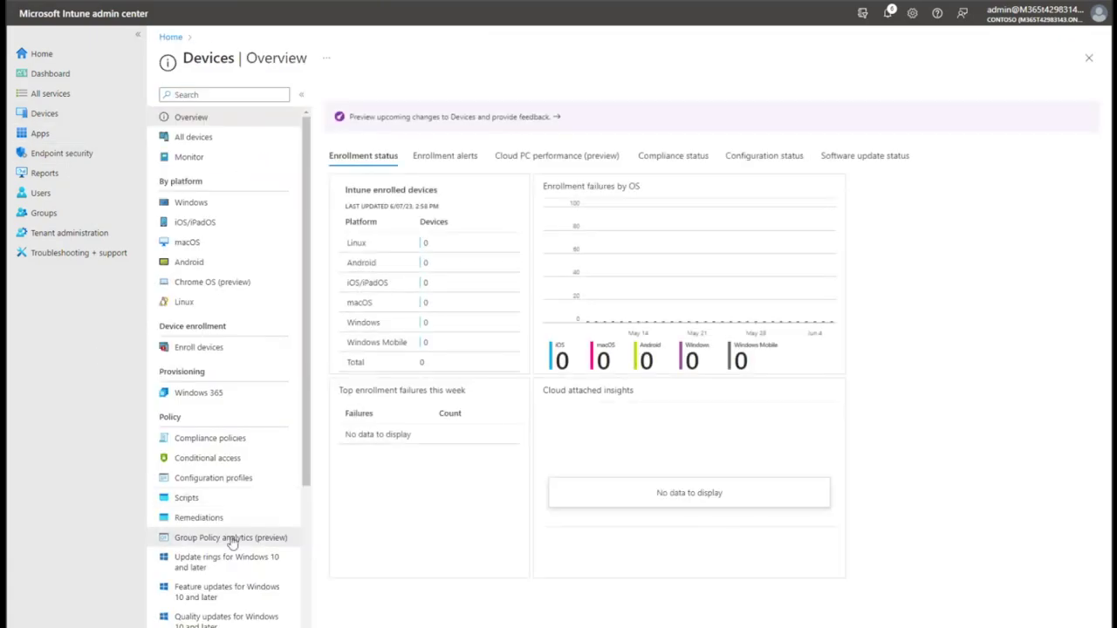
pyautogui.click(234, 537)
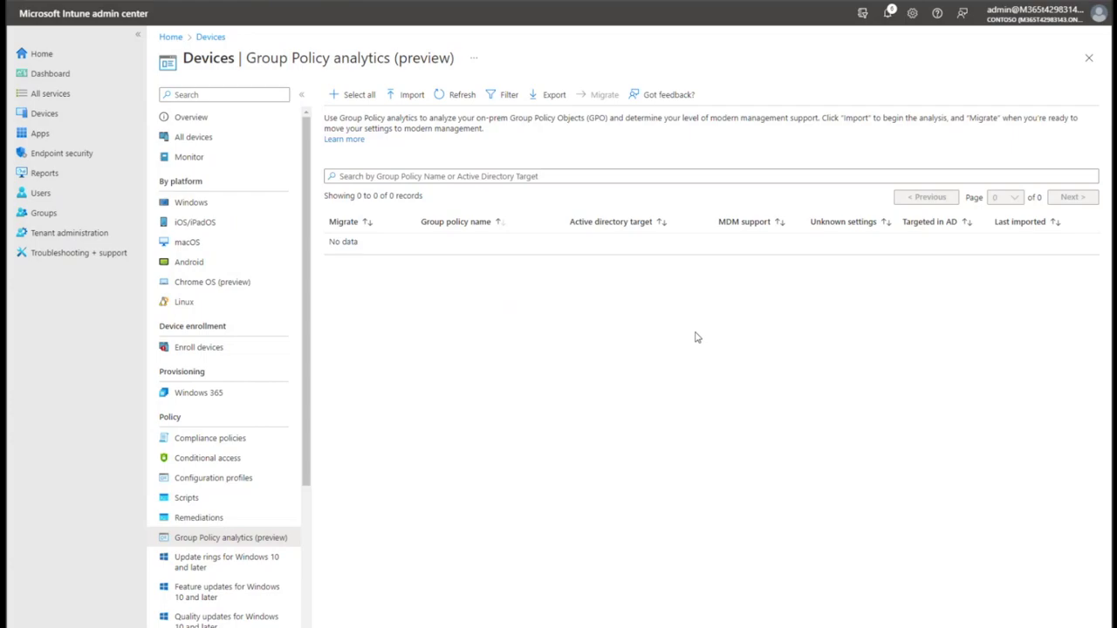
pyautogui.click(77, 160)
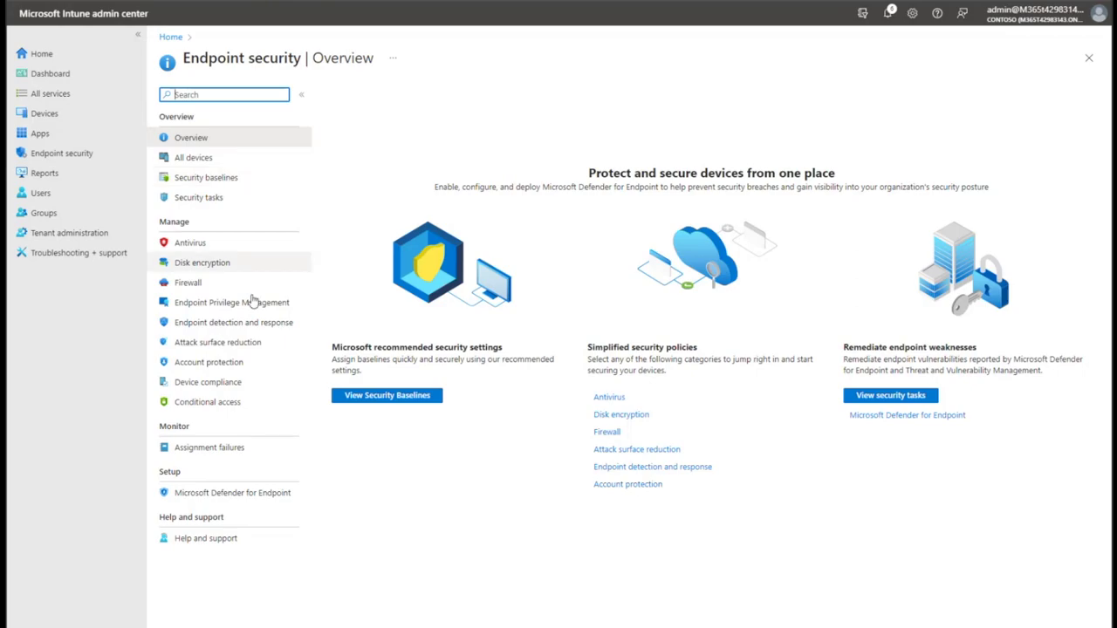
# Create a Windows 10 and later security baseline profile named 'Windows 11 Security Baseline'.
pyautogui.click(229, 180)
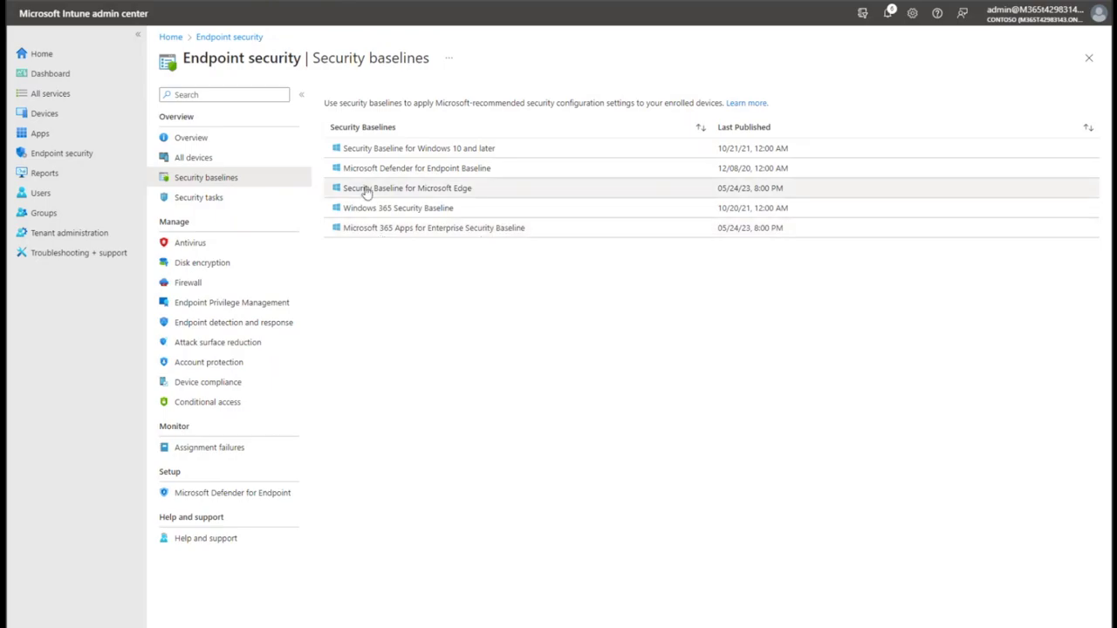
pyautogui.click(464, 152)
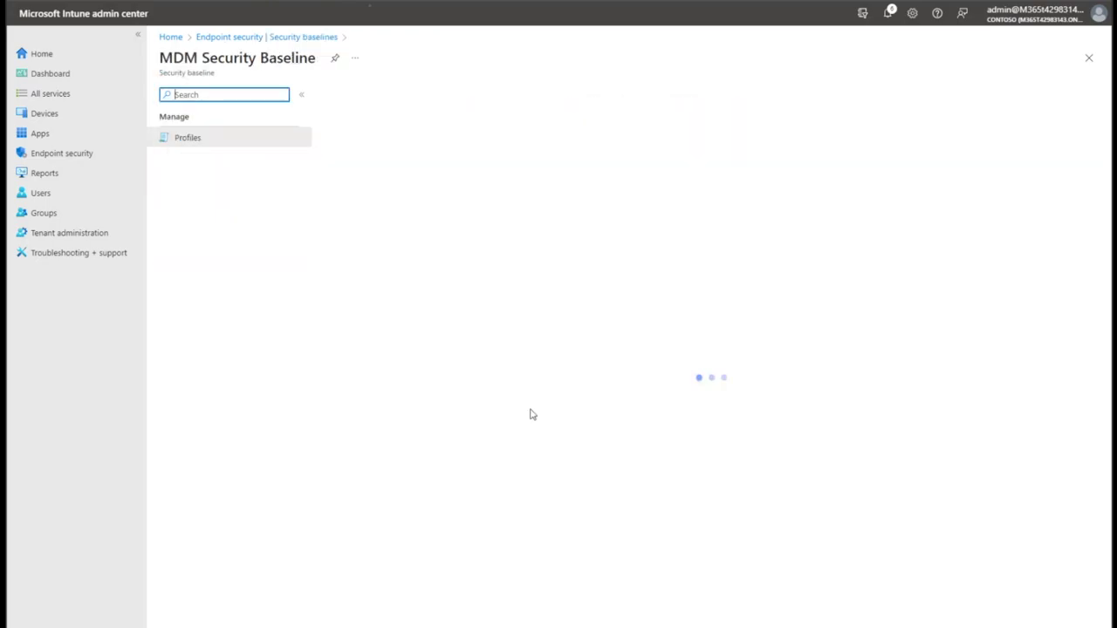
pyautogui.click(358, 95)
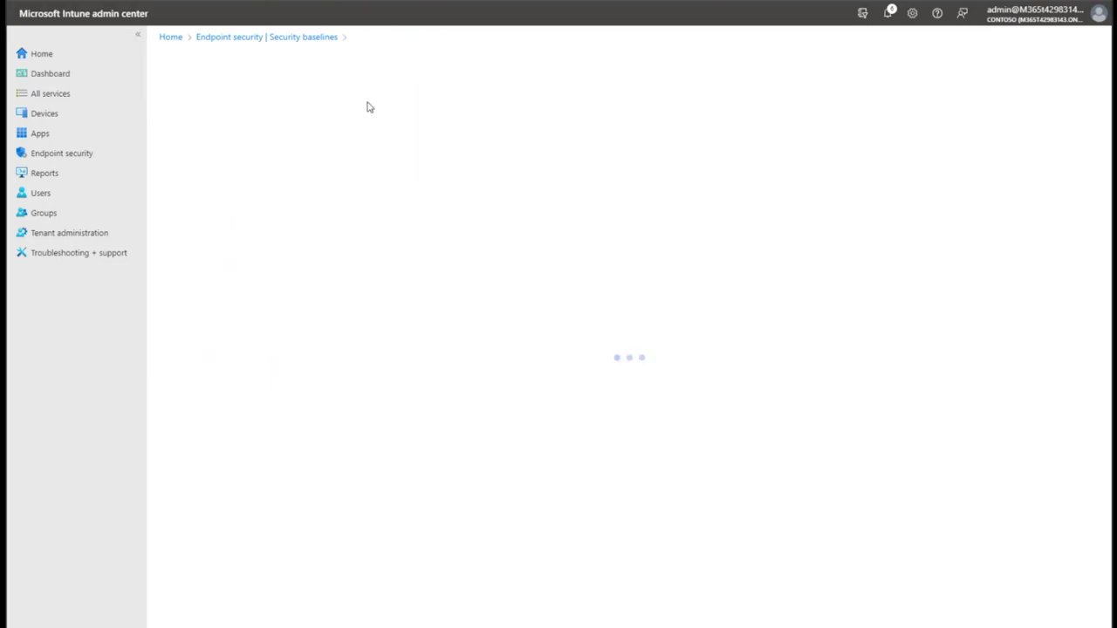
pyautogui.click(456, 132)
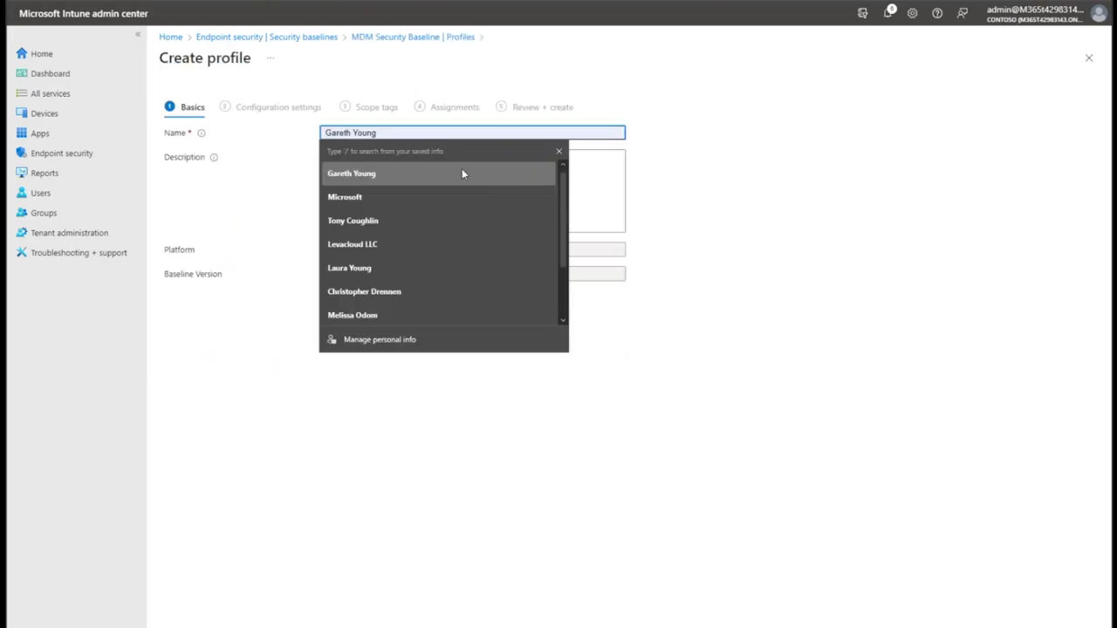
pyautogui.write('Wind')
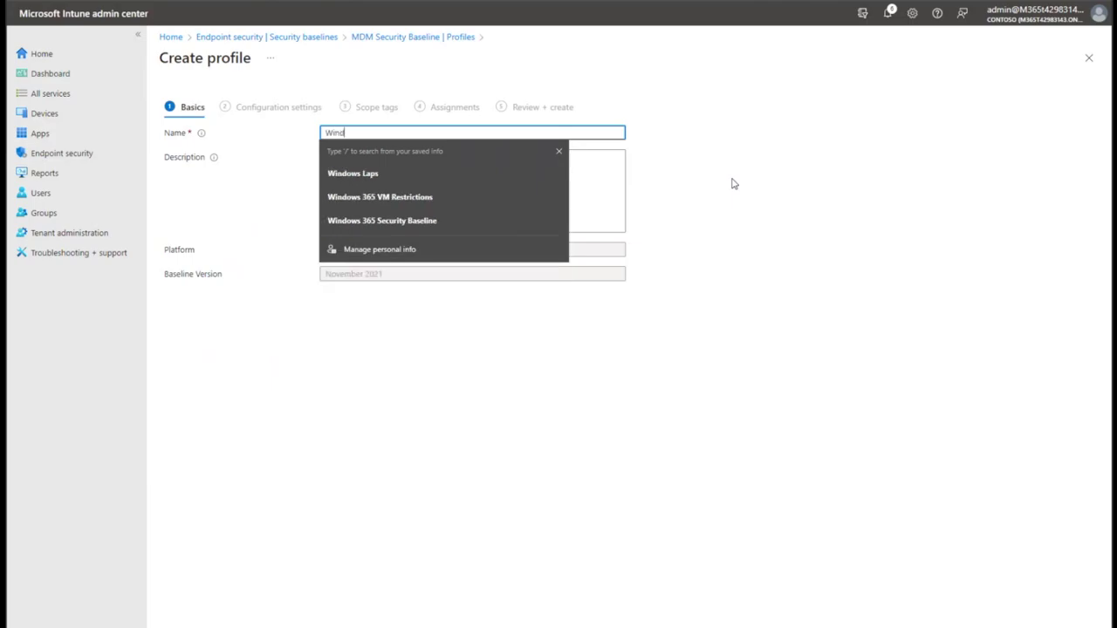
pyautogui.write('ows 11 Security Baseline')
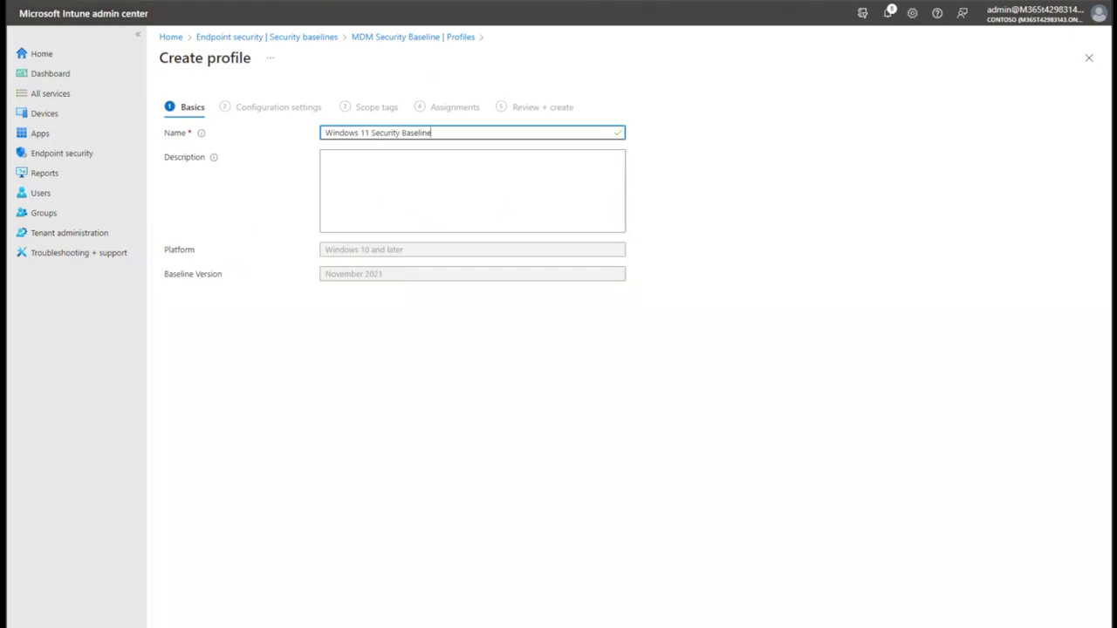
# Advance to Configuration settings and expand DMA Guard, showing external-device enumeration set to Block all.
pyautogui.press('Return')
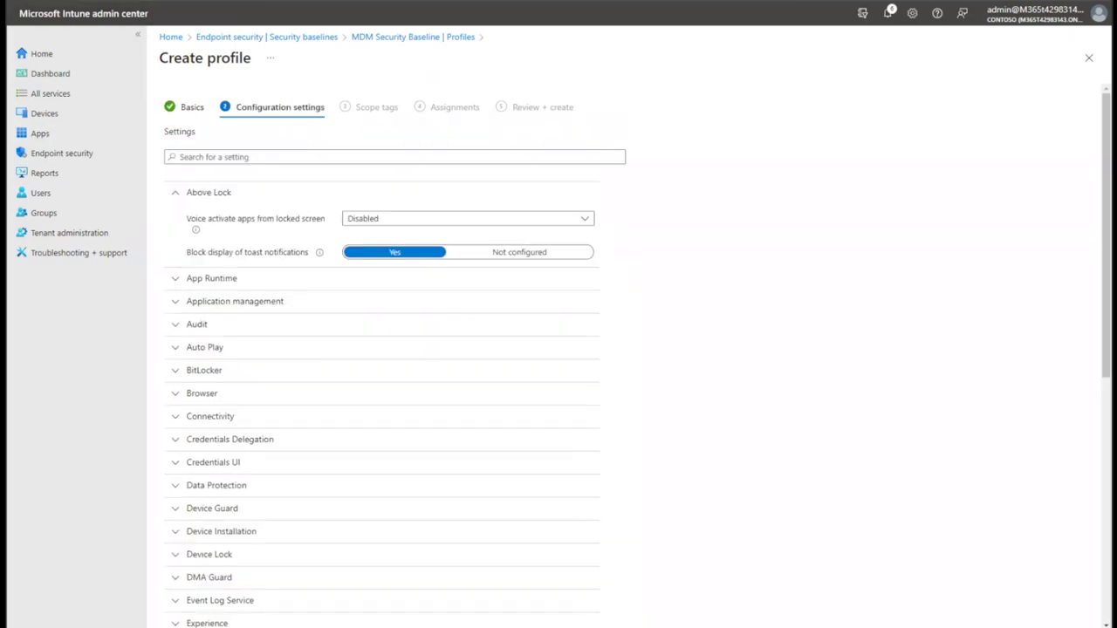
pyautogui.scroll(-4, 270, 305)
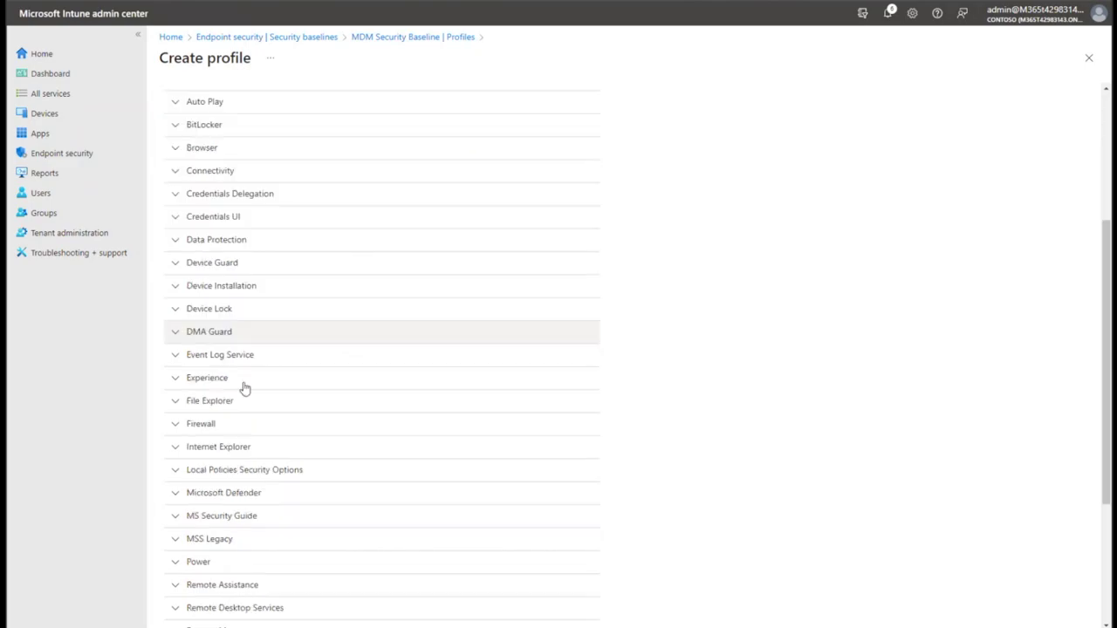
pyautogui.scroll(-2, 242, 593)
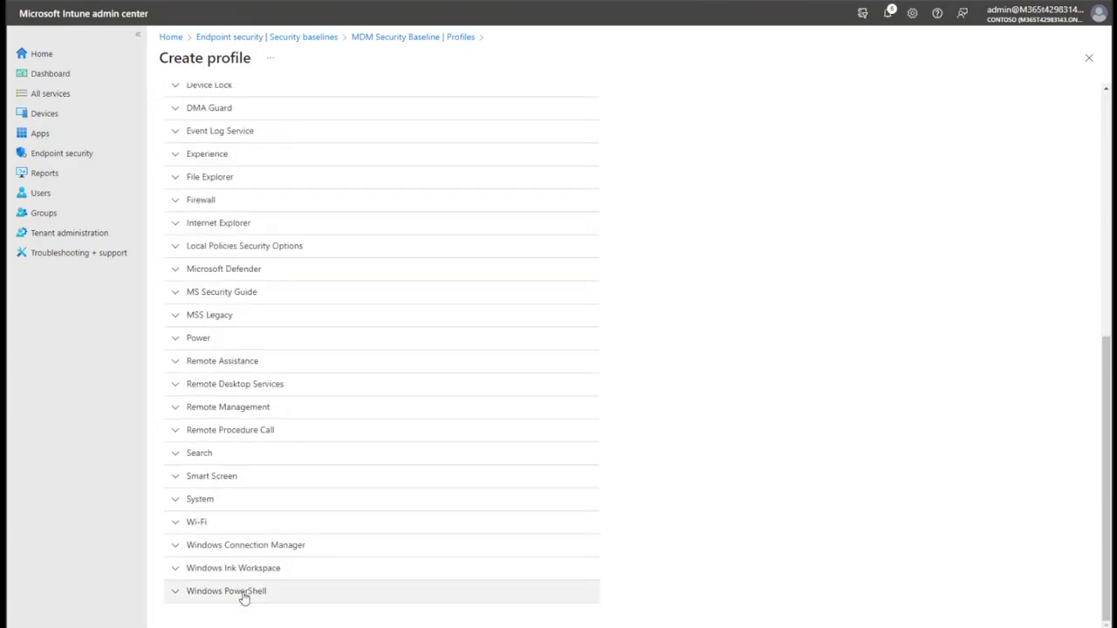
pyautogui.scroll(4, 361, 459)
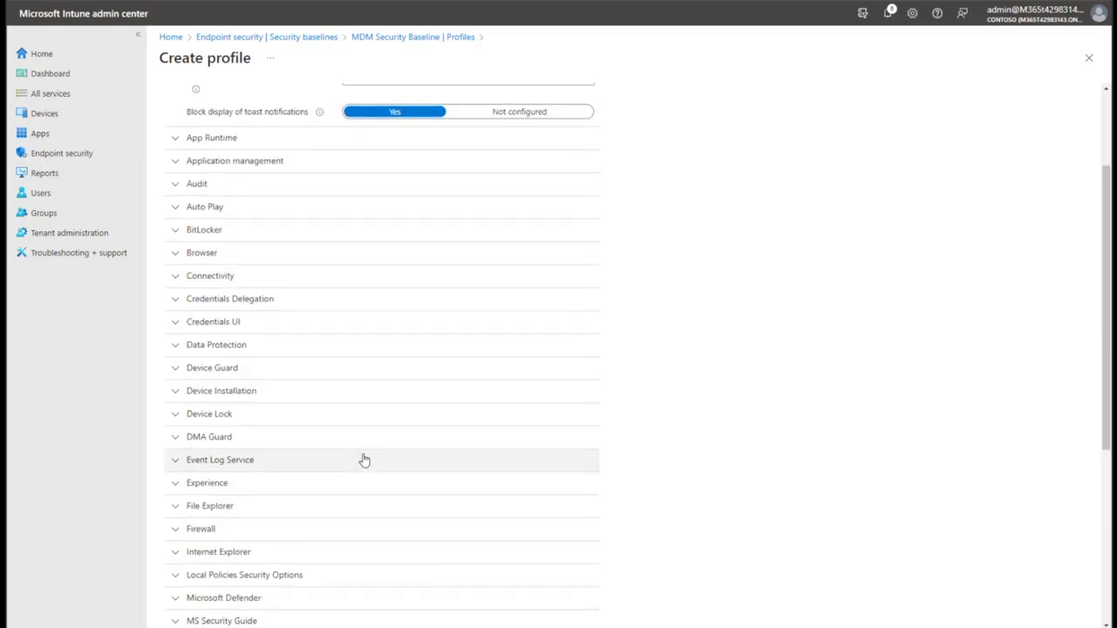
pyautogui.scroll(2, 365, 461)
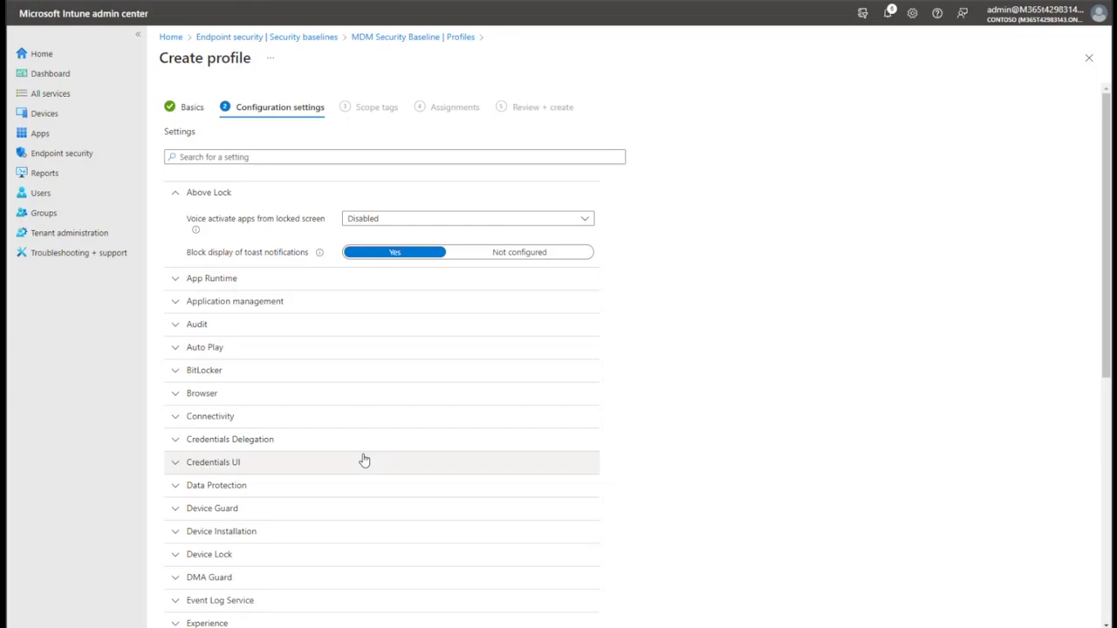
pyautogui.scroll(-1, 361, 459)
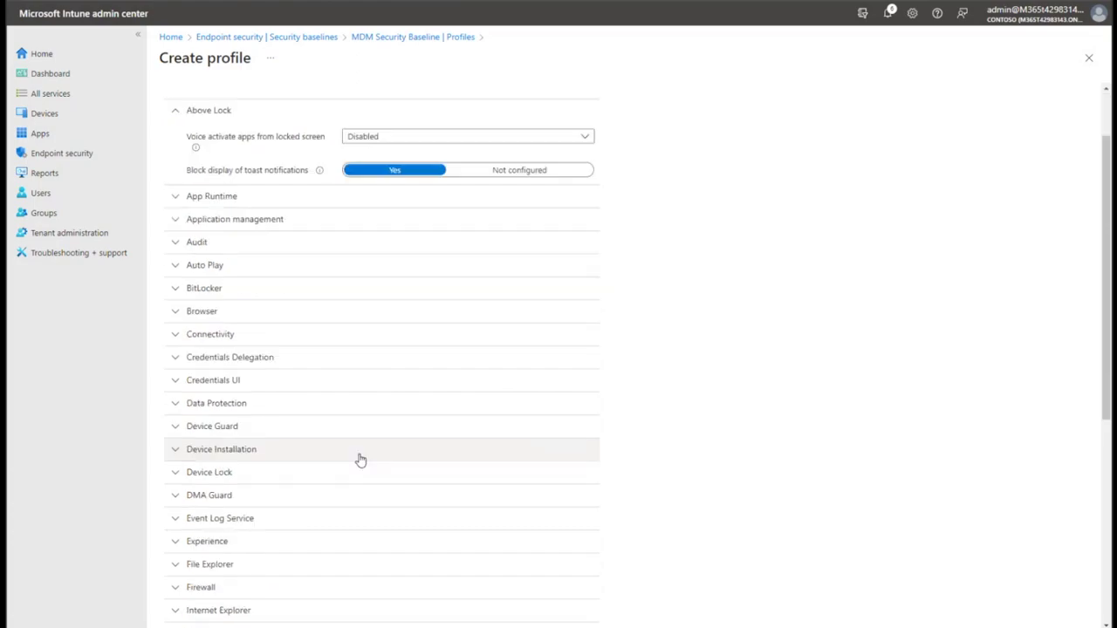
pyautogui.click(220, 432)
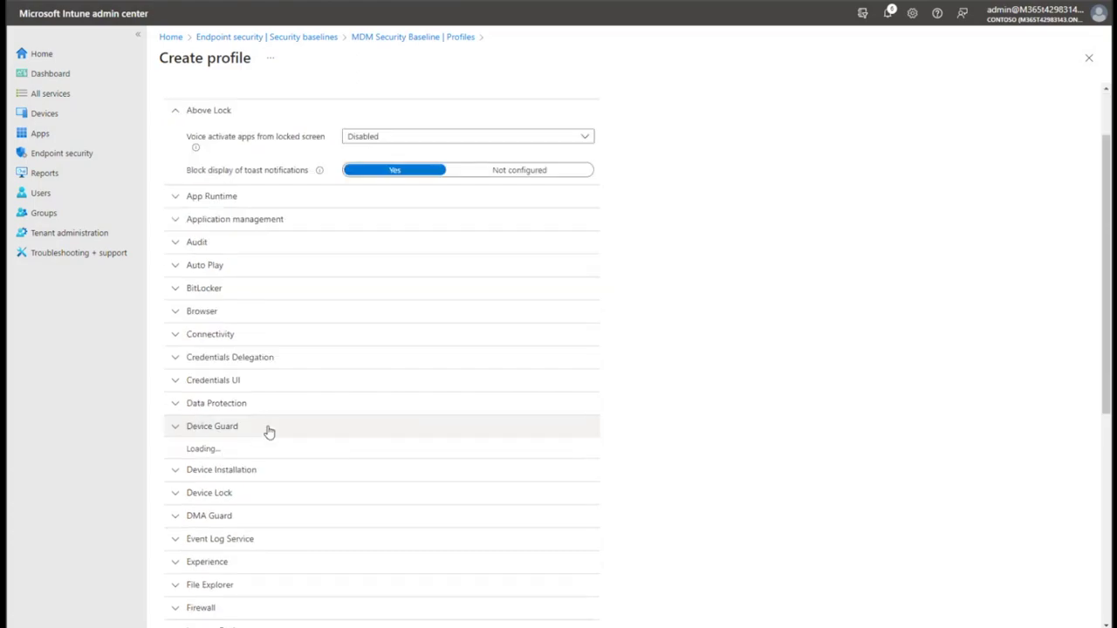
pyautogui.click(269, 430)
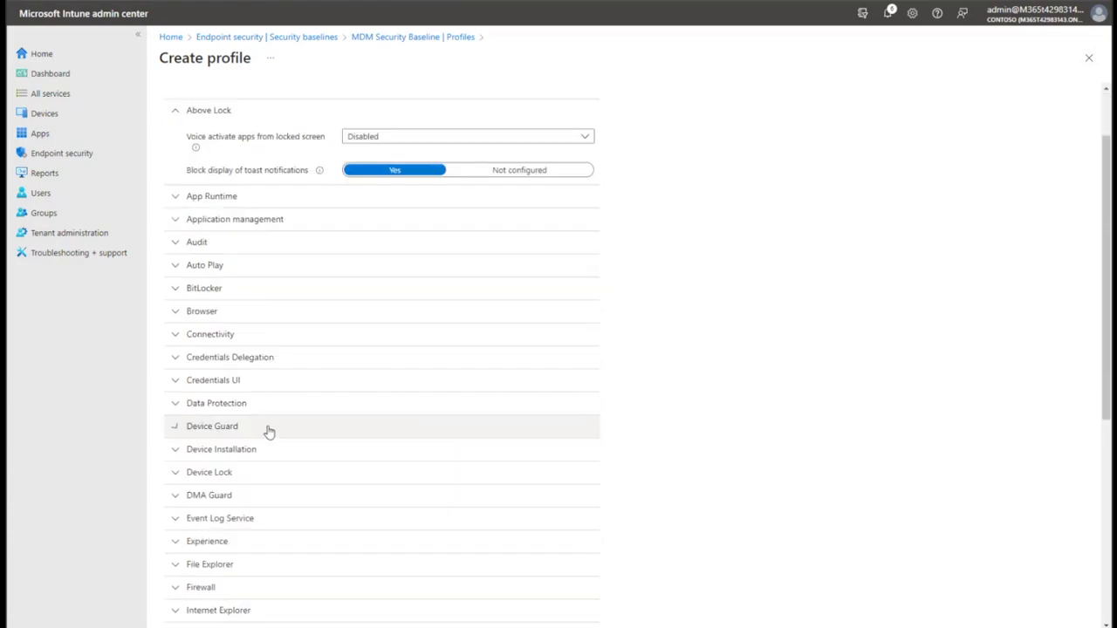
pyautogui.click(243, 495)
pyautogui.scroll(-1, 224, 477)
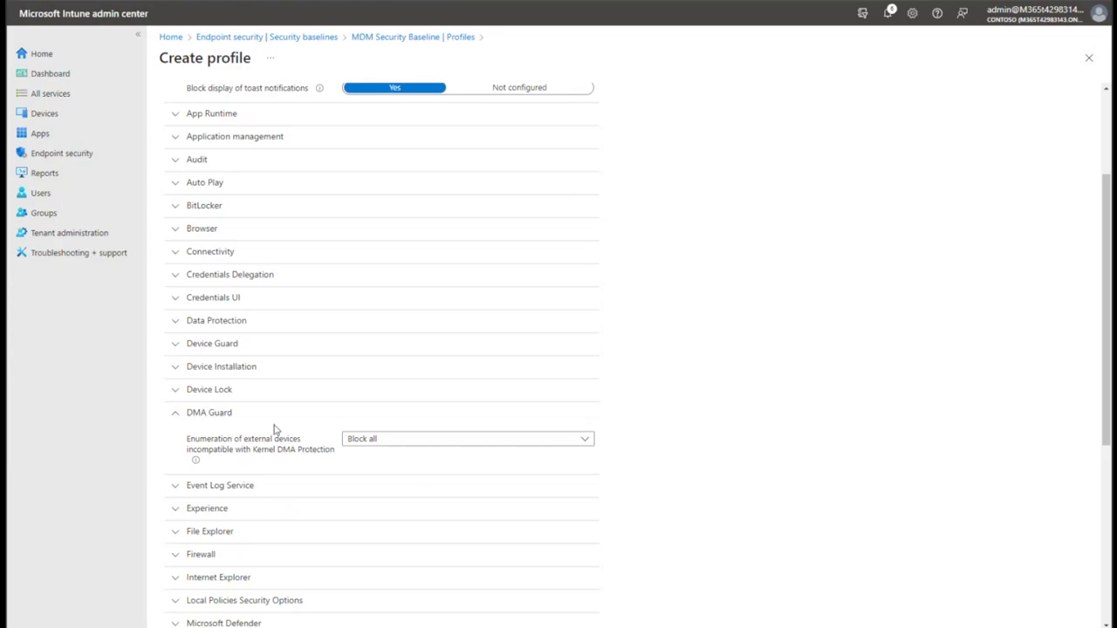
# Set DMA Guard's incompatible external-device enumeration to Not configured.
pyautogui.click(403, 448)
pyautogui.click(441, 456)
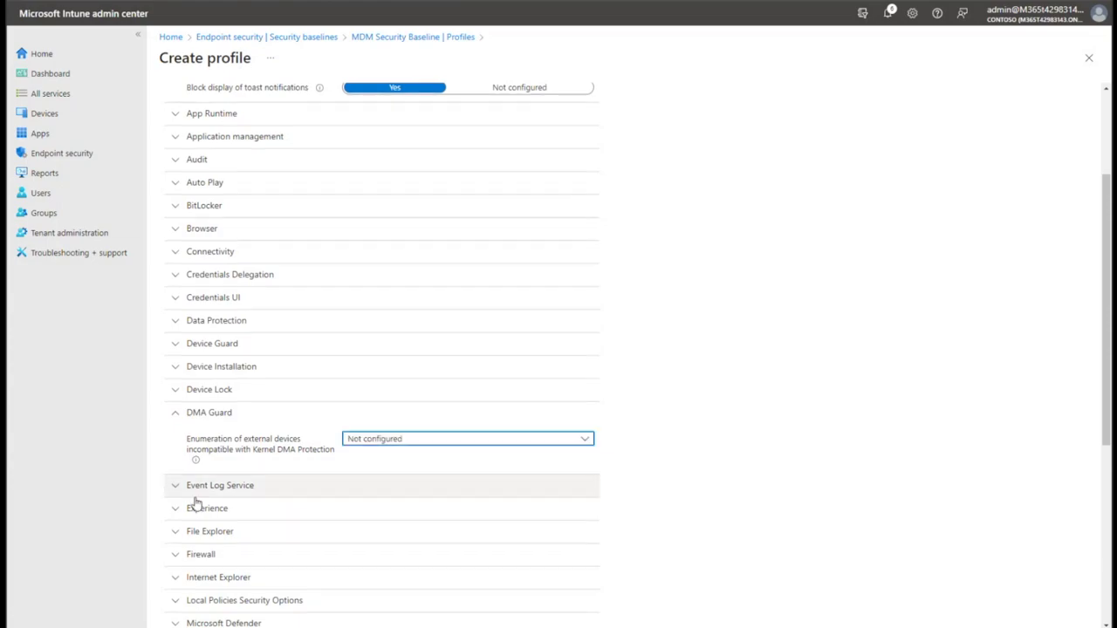
pyautogui.scroll(-3, 558, 499)
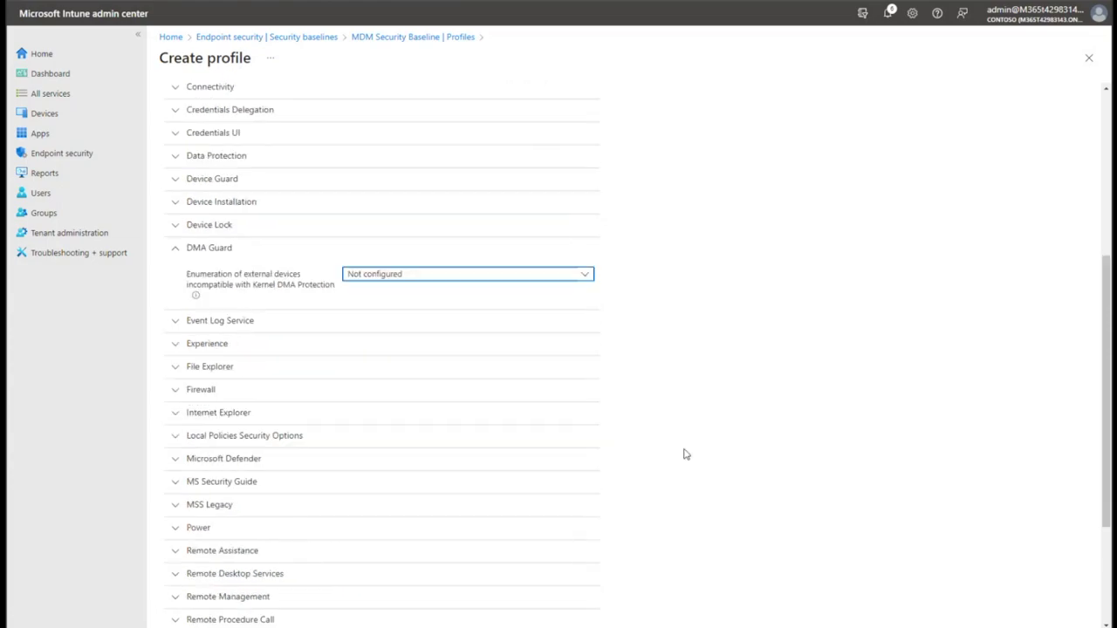
# In Firewall, set inbound connection blocking to Not configured for domain, private and public profiles.
pyautogui.click(556, 397)
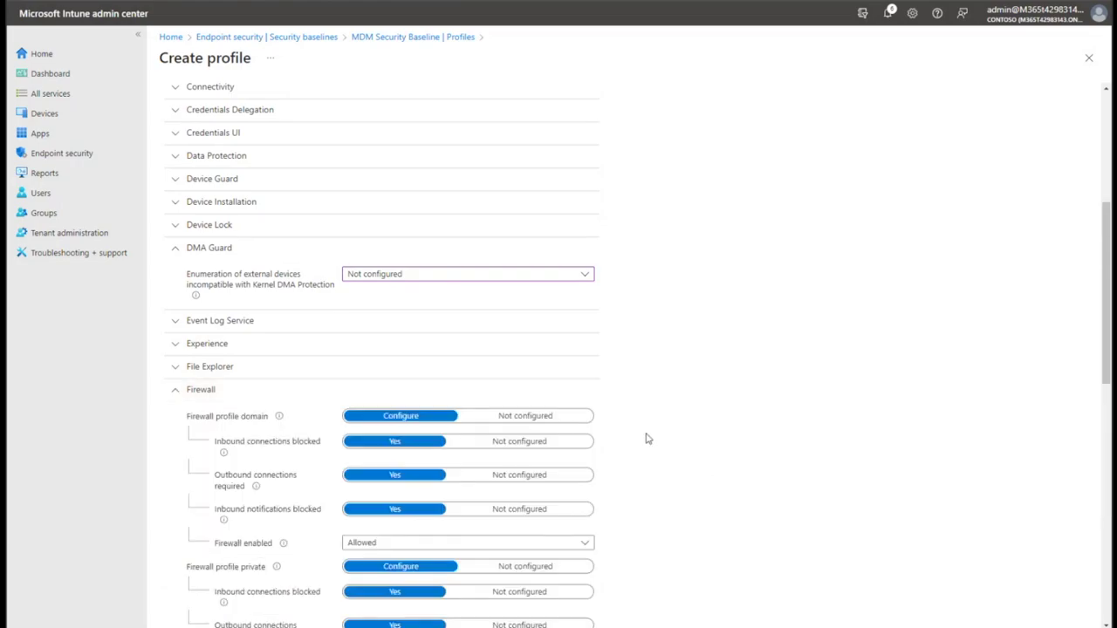
pyautogui.scroll(-2, 648, 561)
pyautogui.scroll(-2, 259, 433)
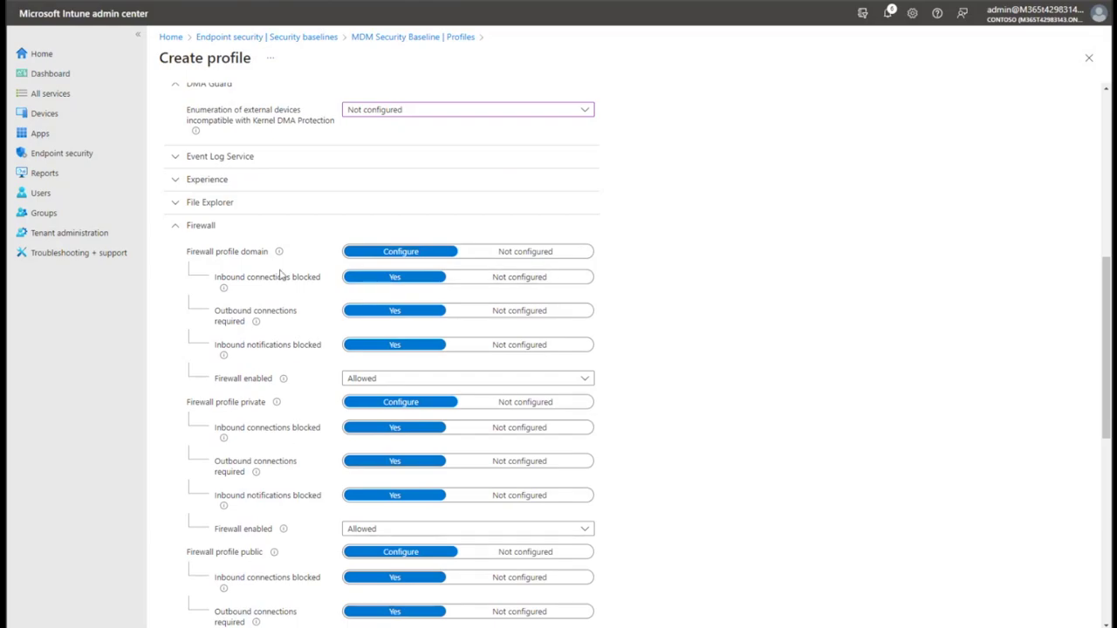
pyautogui.moveTo(221, 279); pyautogui.dragTo(321, 281)
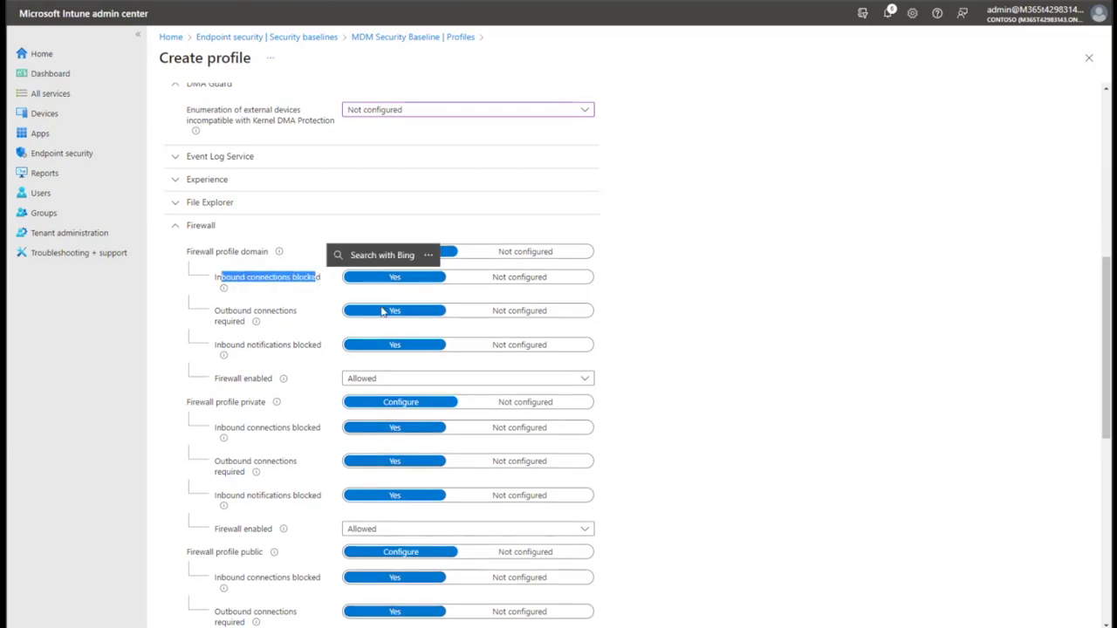
pyautogui.click(541, 281)
pyautogui.scroll(-1, 672, 336)
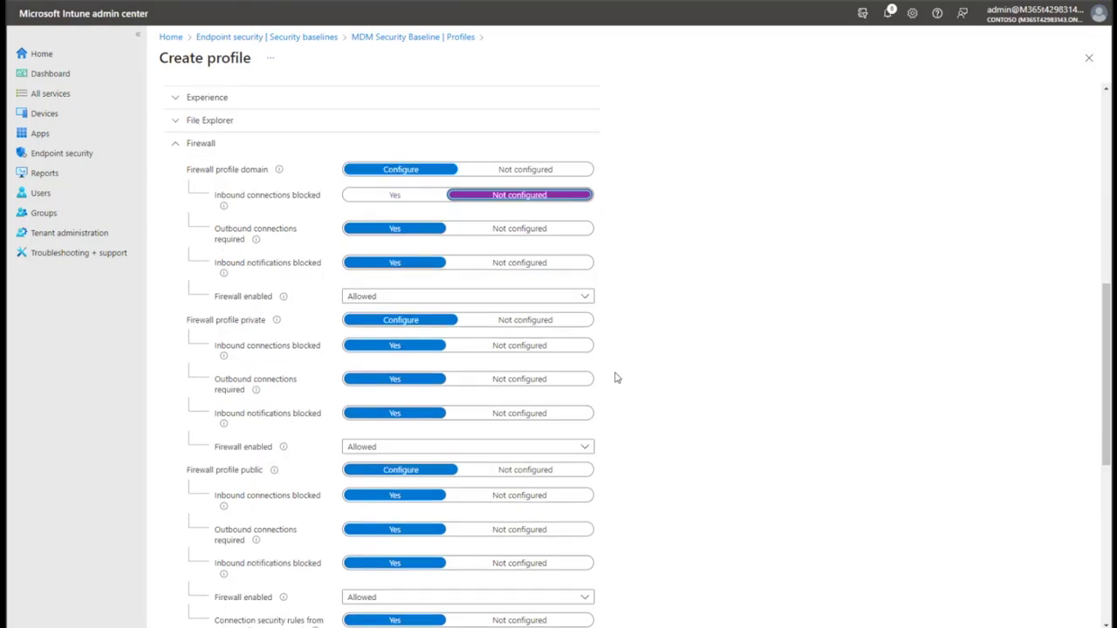
pyautogui.click(541, 346)
pyautogui.scroll(-1, 728, 372)
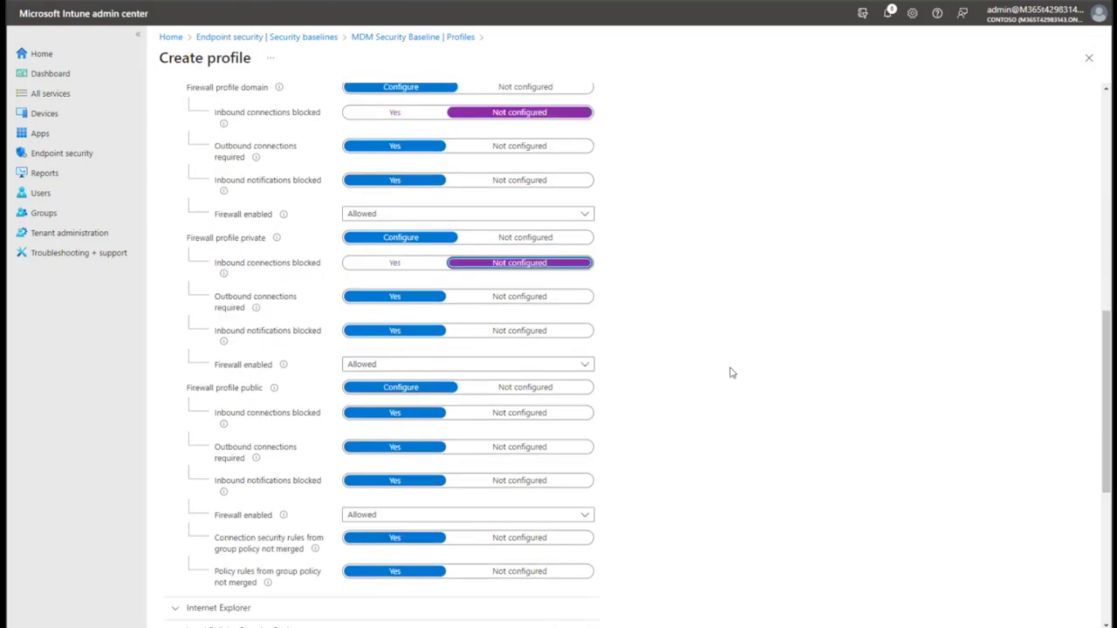
pyautogui.click(568, 416)
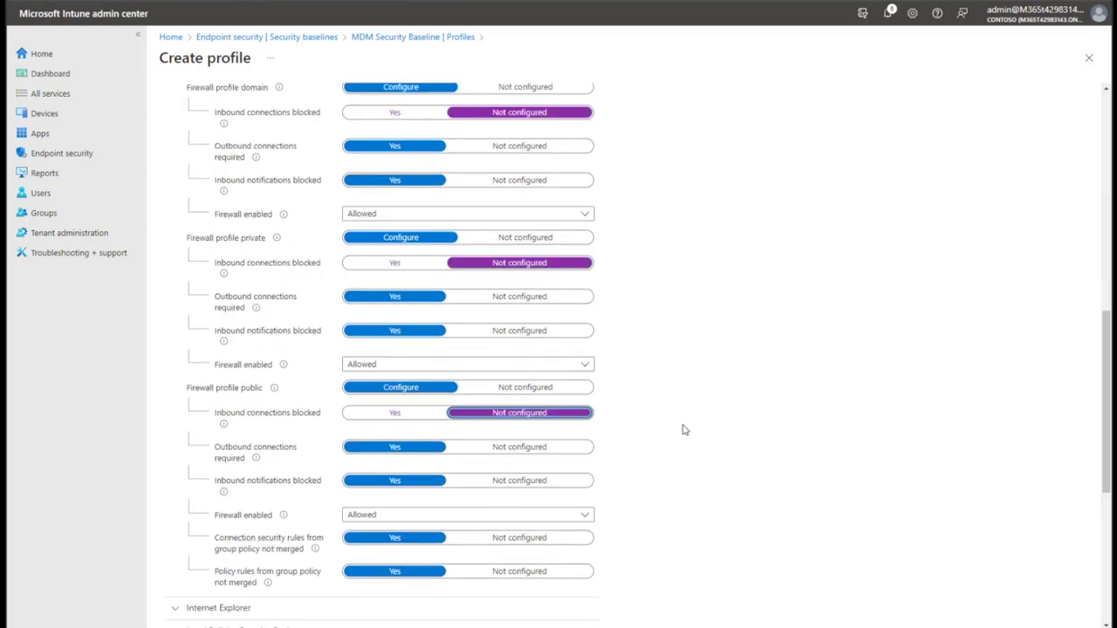
pyautogui.scroll(-1, 684, 429)
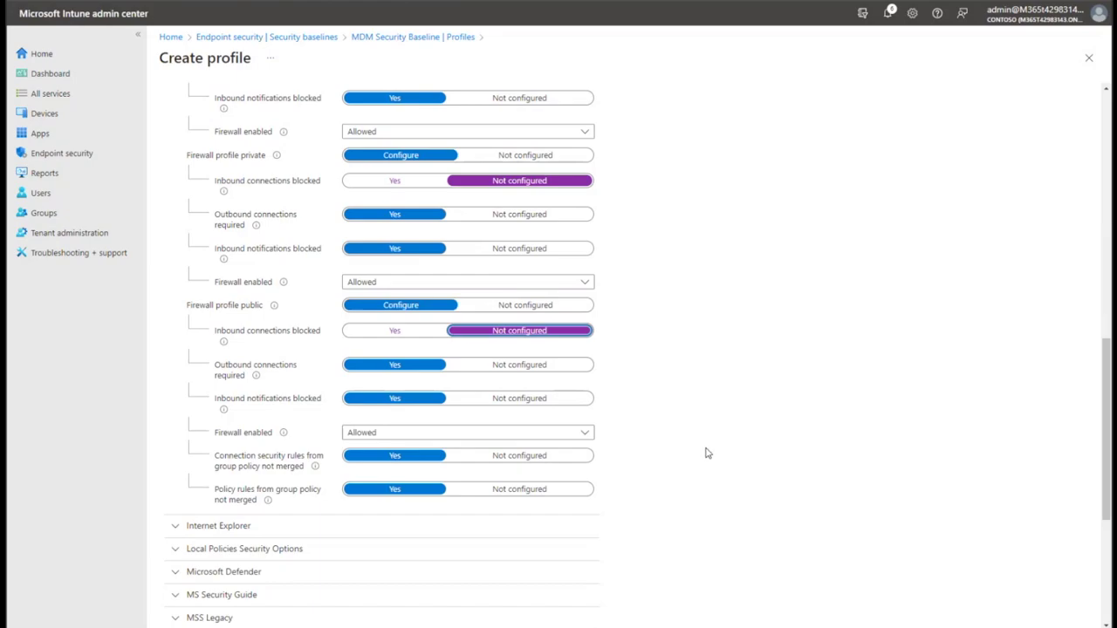
pyautogui.scroll(15, 707, 453)
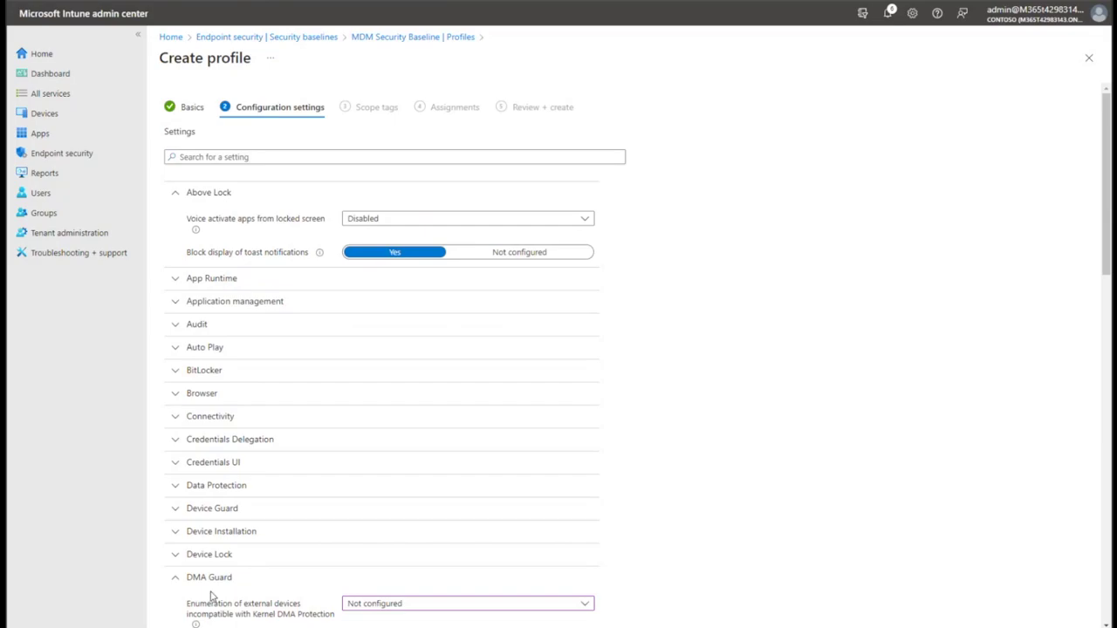
# Expand BitLocker and set the removable drive policy to Not configured.
pyautogui.click(254, 385)
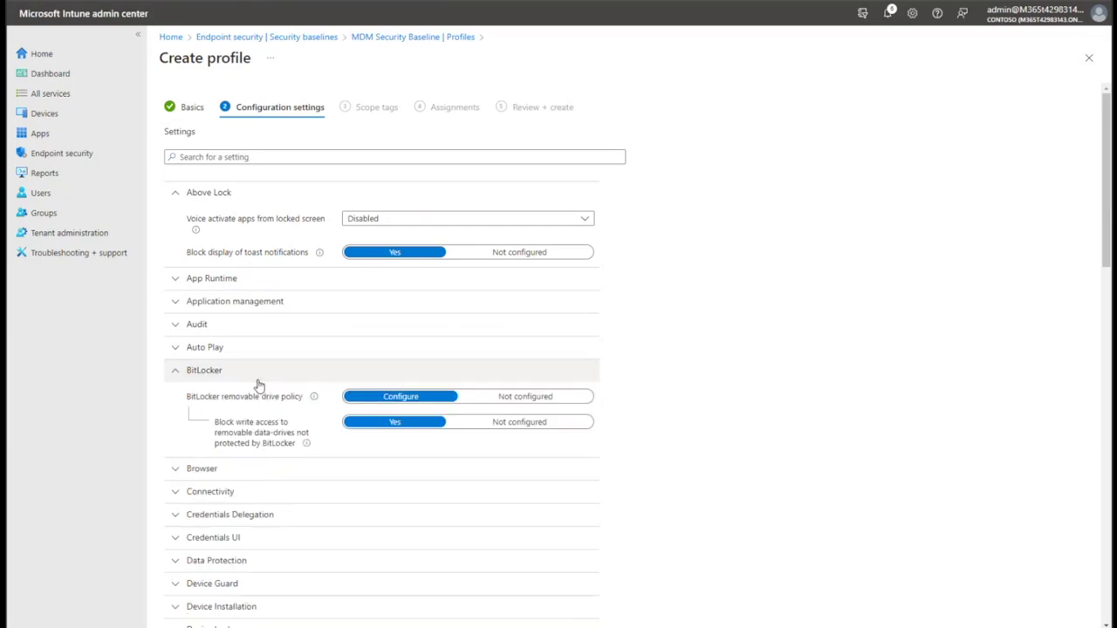
pyautogui.click(504, 398)
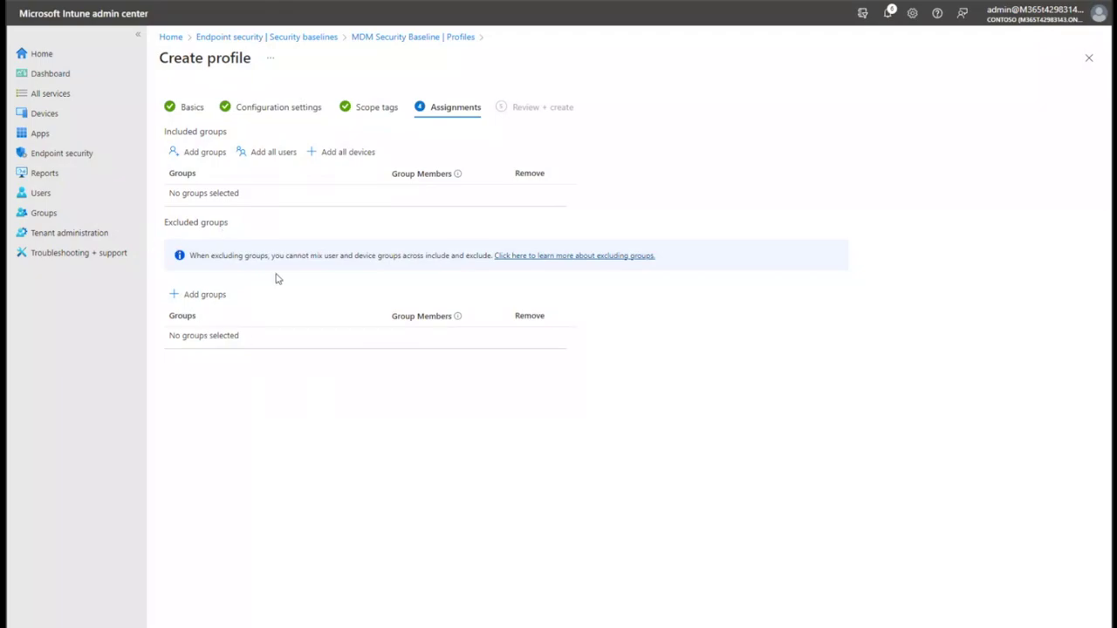
# Add the intune-users group as an included group for the baseline.
pyautogui.click(206, 152)
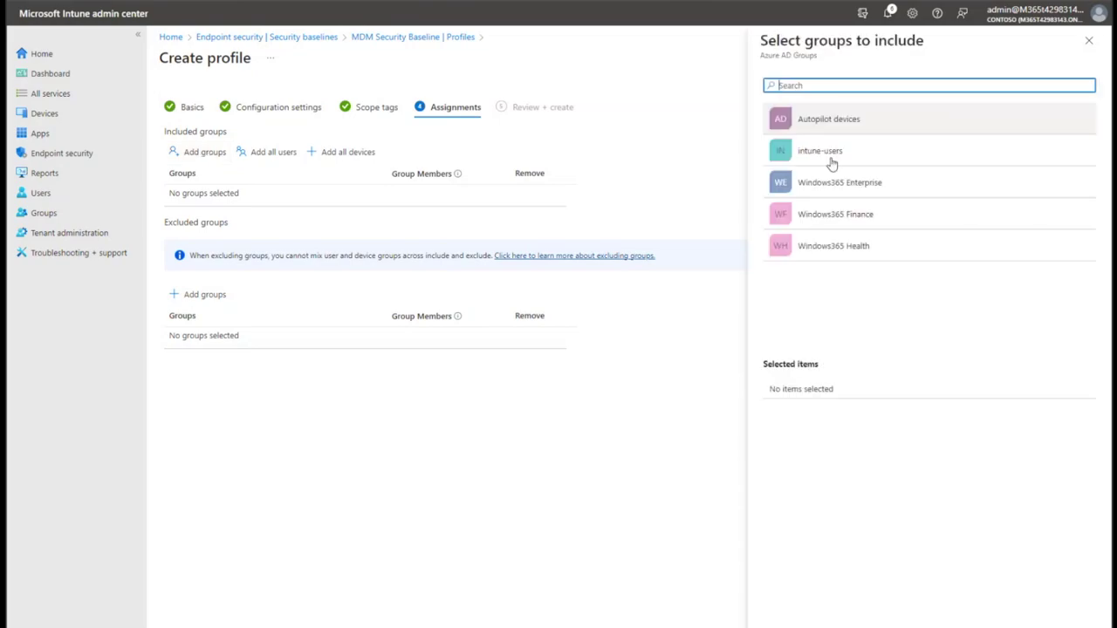
pyautogui.click(833, 161)
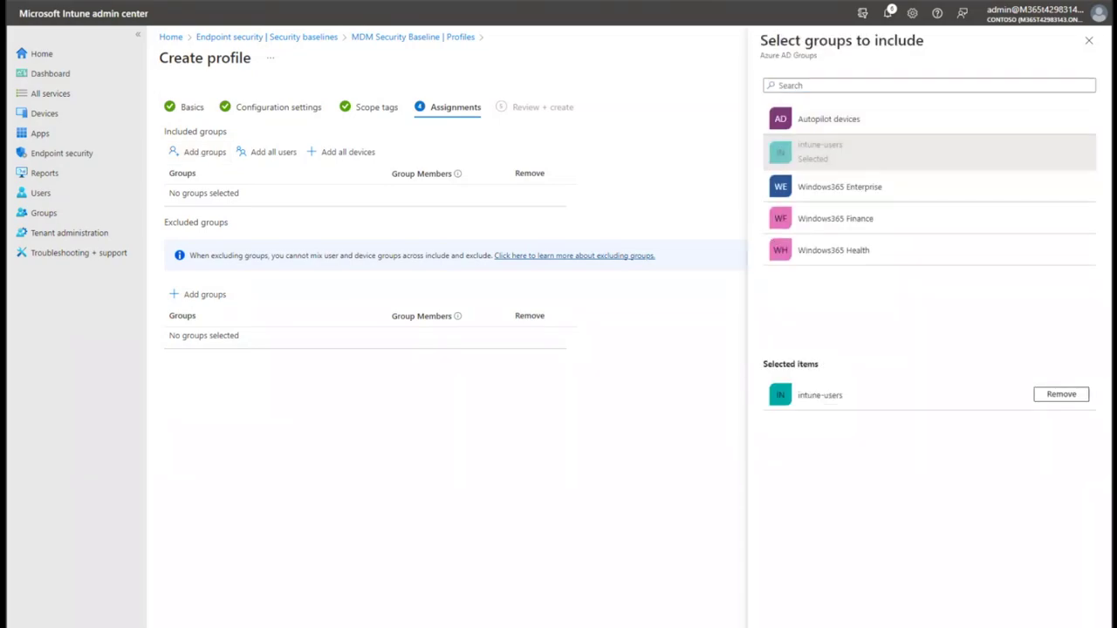
pyautogui.click(766, 616)
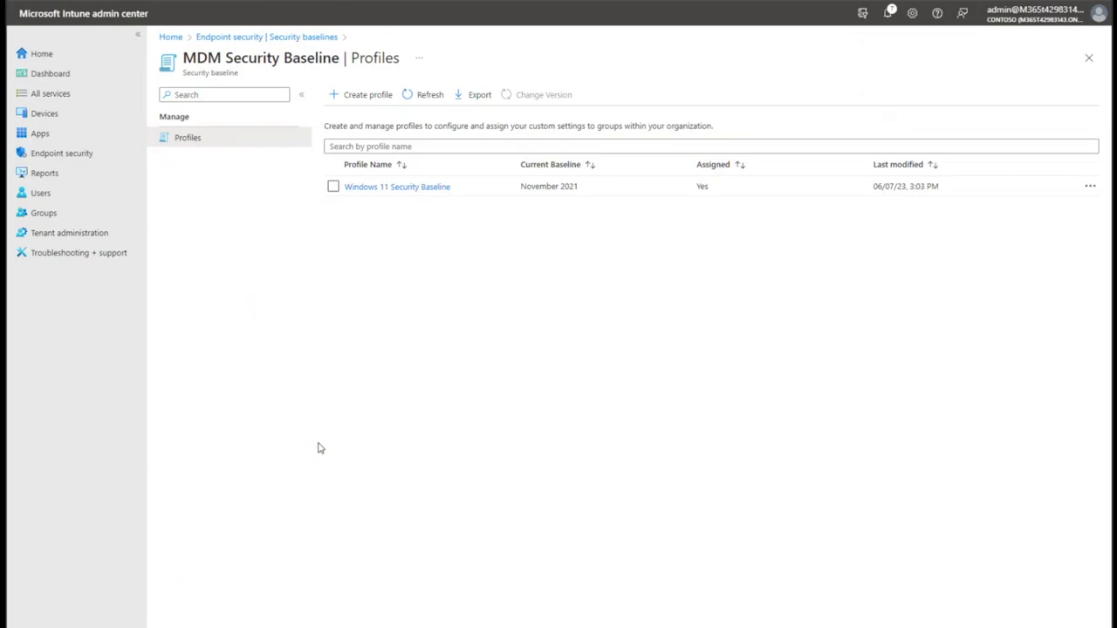
# Go to Devices > Windows > Configuration profiles.
pyautogui.click(68, 114)
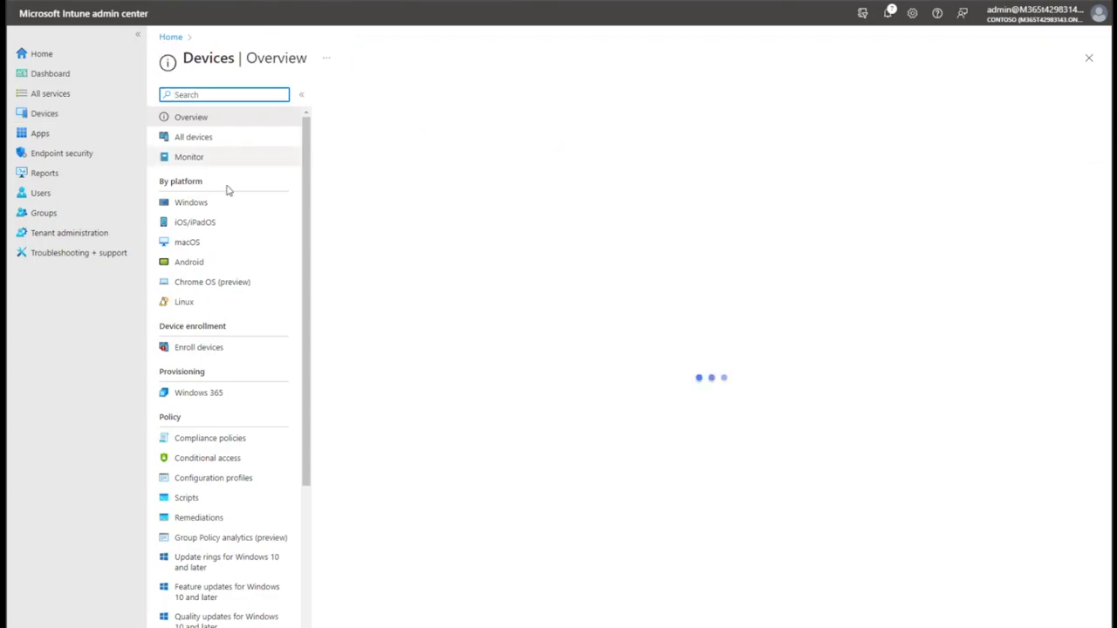
pyautogui.click(217, 206)
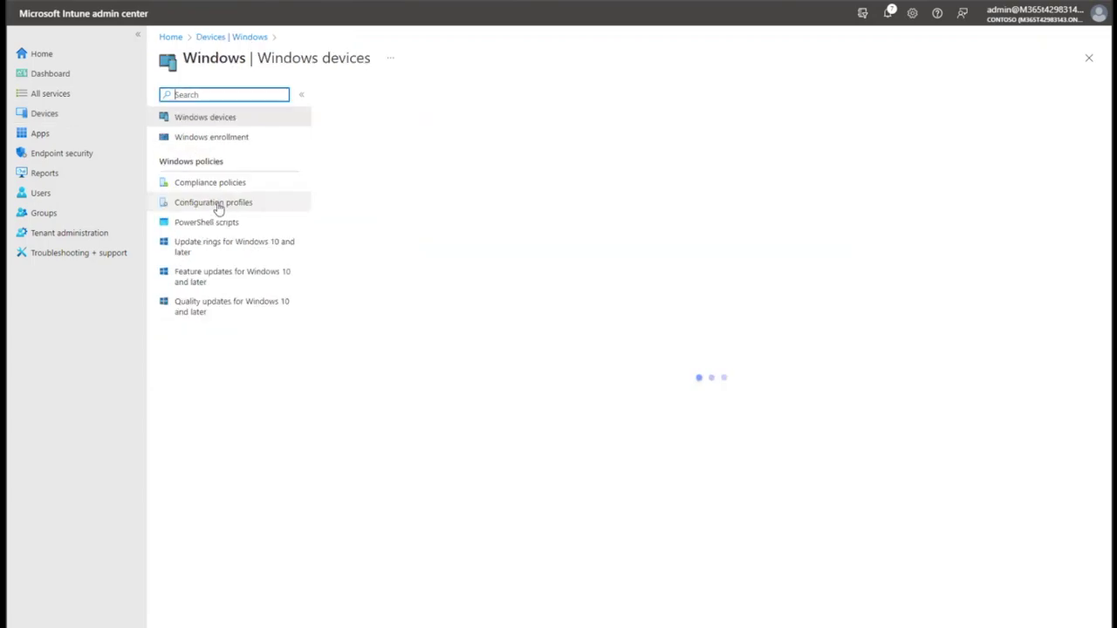
pyautogui.click(201, 205)
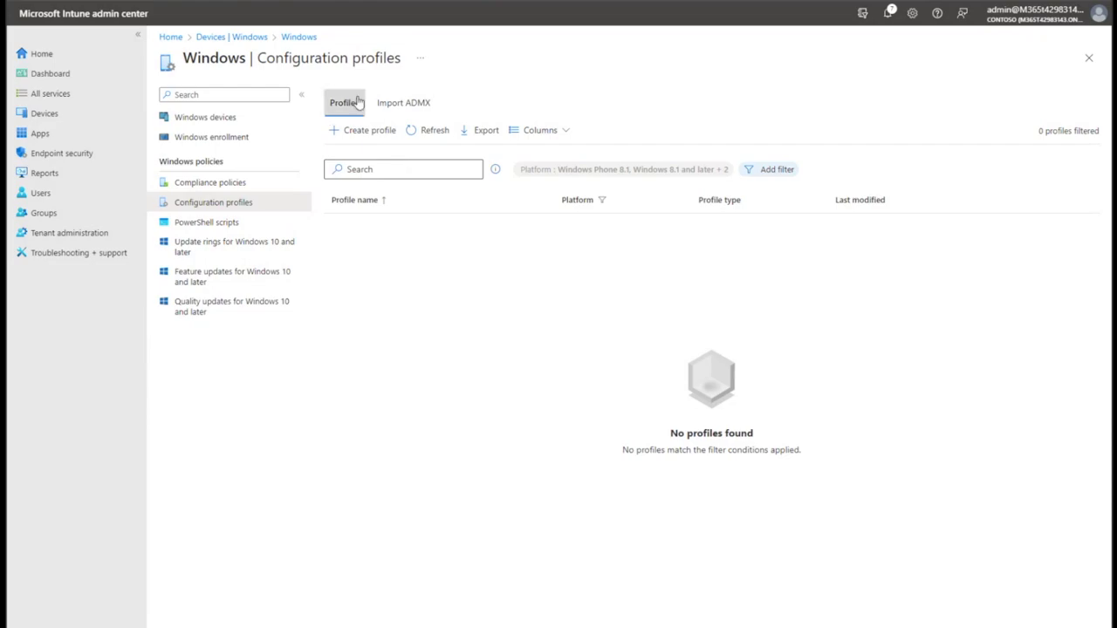
# Look over the Import ADMX tab twice, returning to the profiles list each time.
pyautogui.click(424, 108)
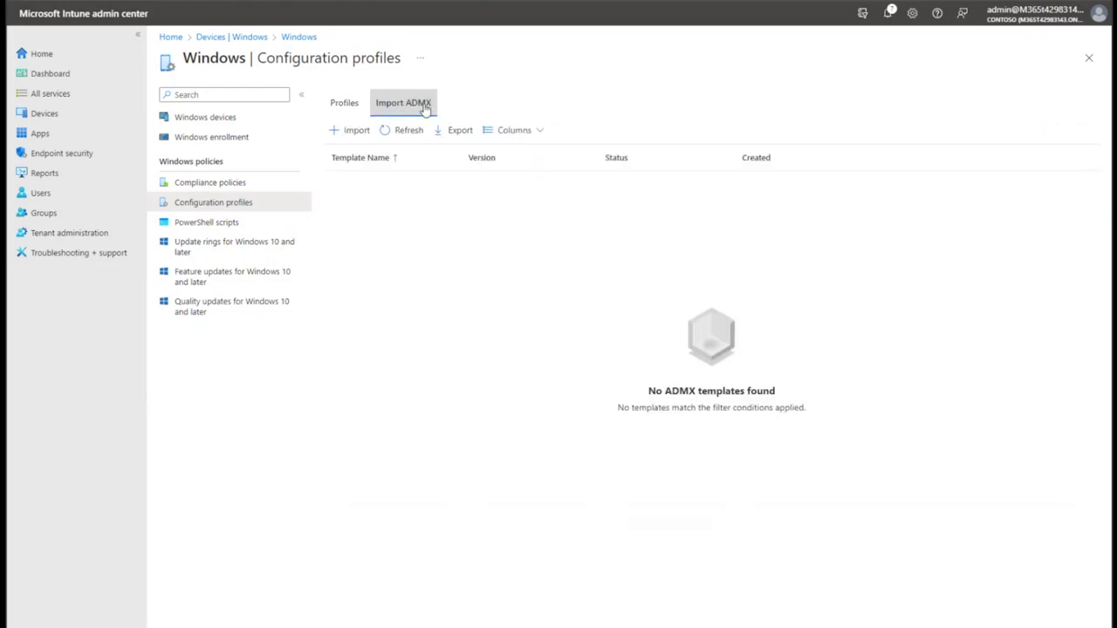
pyautogui.click(342, 106)
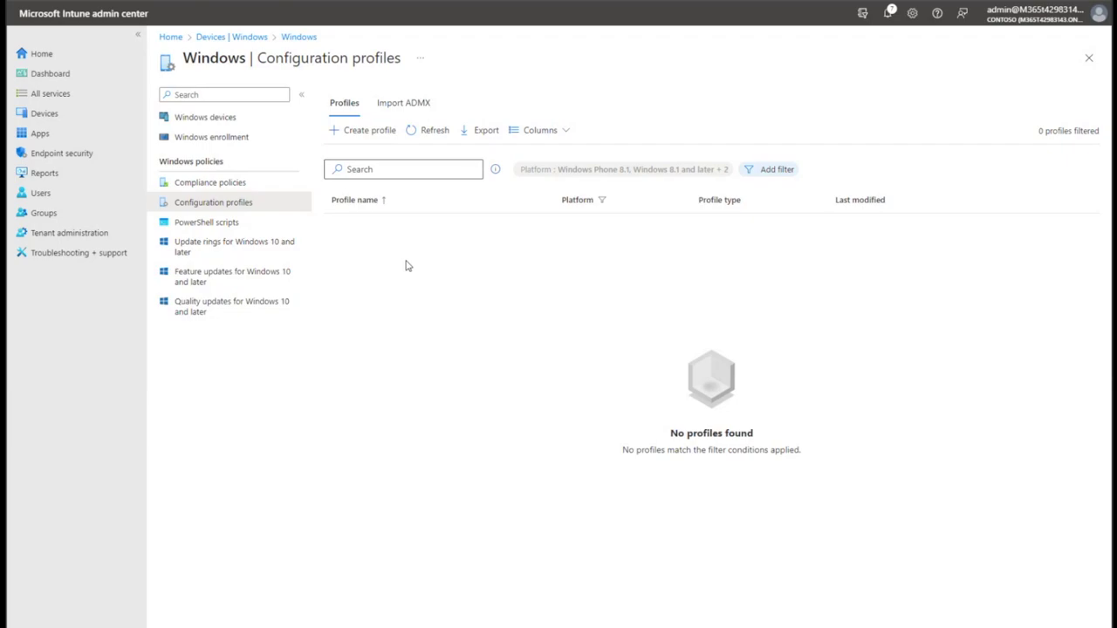
pyautogui.click(413, 106)
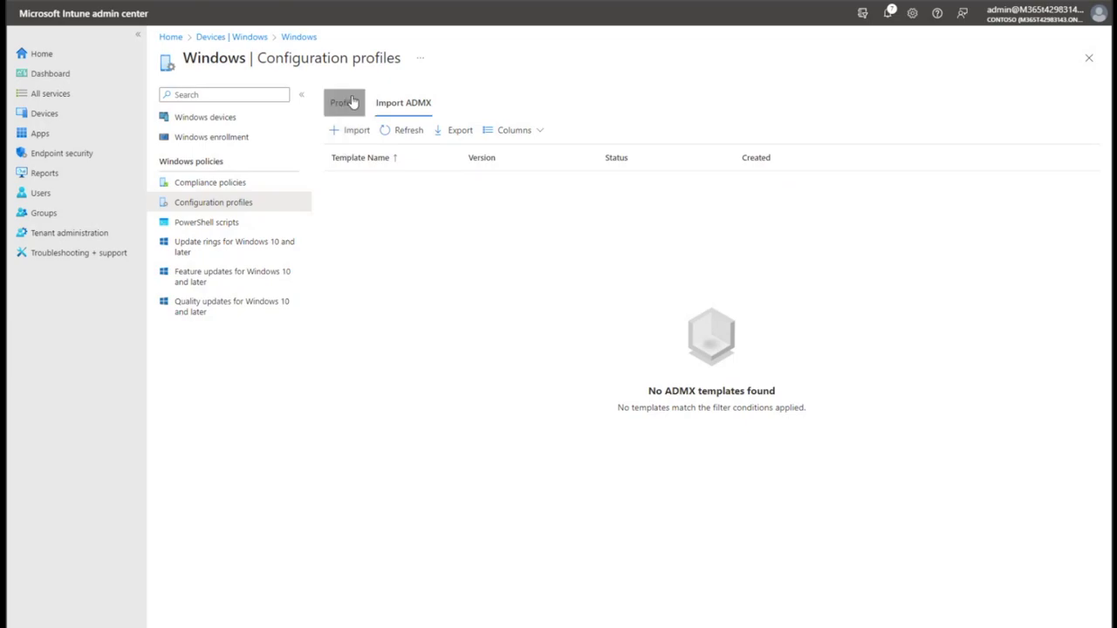
pyautogui.click(346, 102)
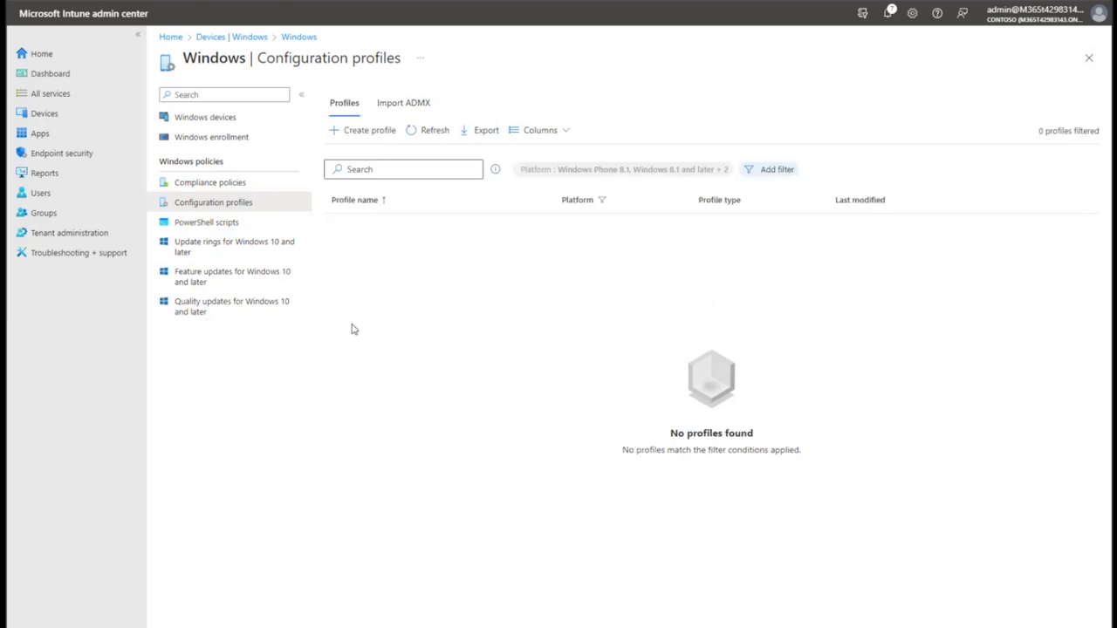
# Create a Windows 10 and later profile using the Device restrictions template.
pyautogui.click(375, 140)
pyautogui.click(842, 103)
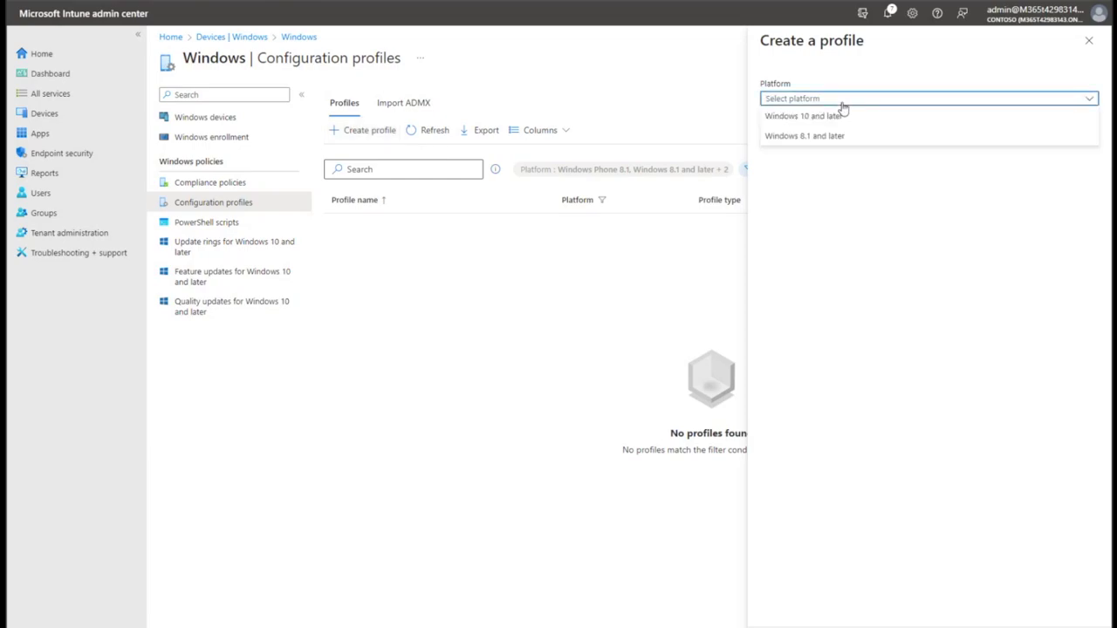
pyautogui.click(842, 116)
pyautogui.click(794, 136)
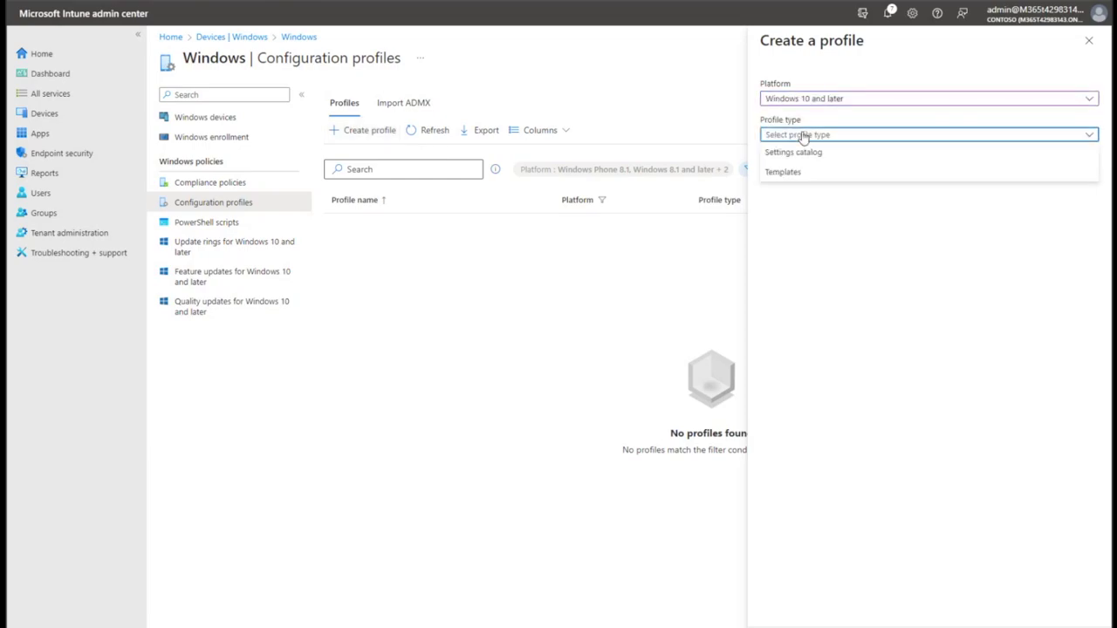
pyautogui.click(823, 178)
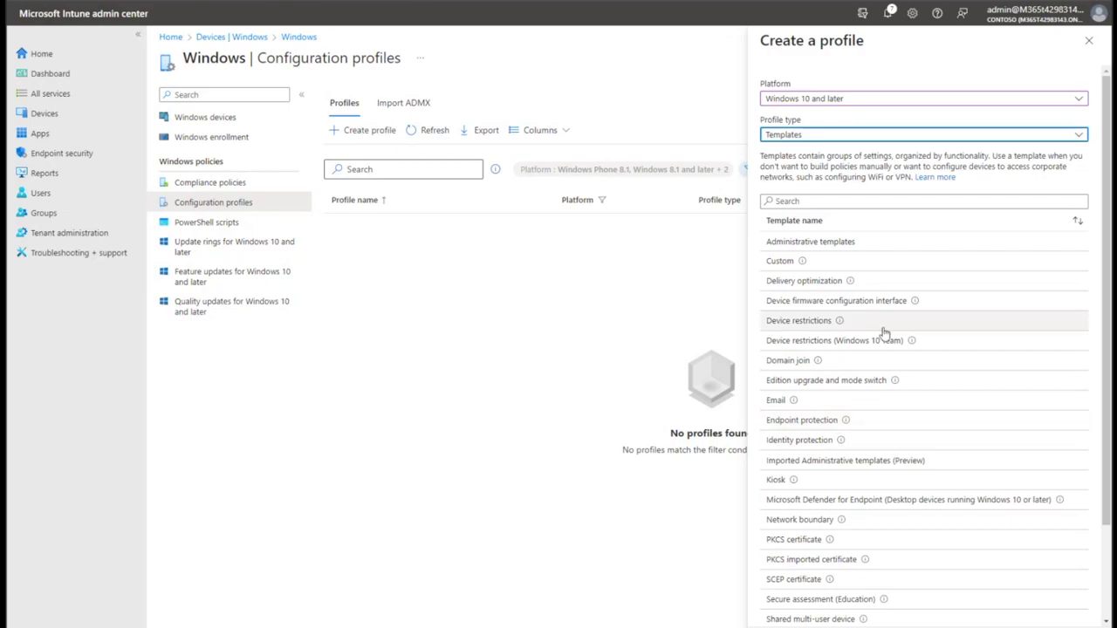
pyautogui.click(831, 328)
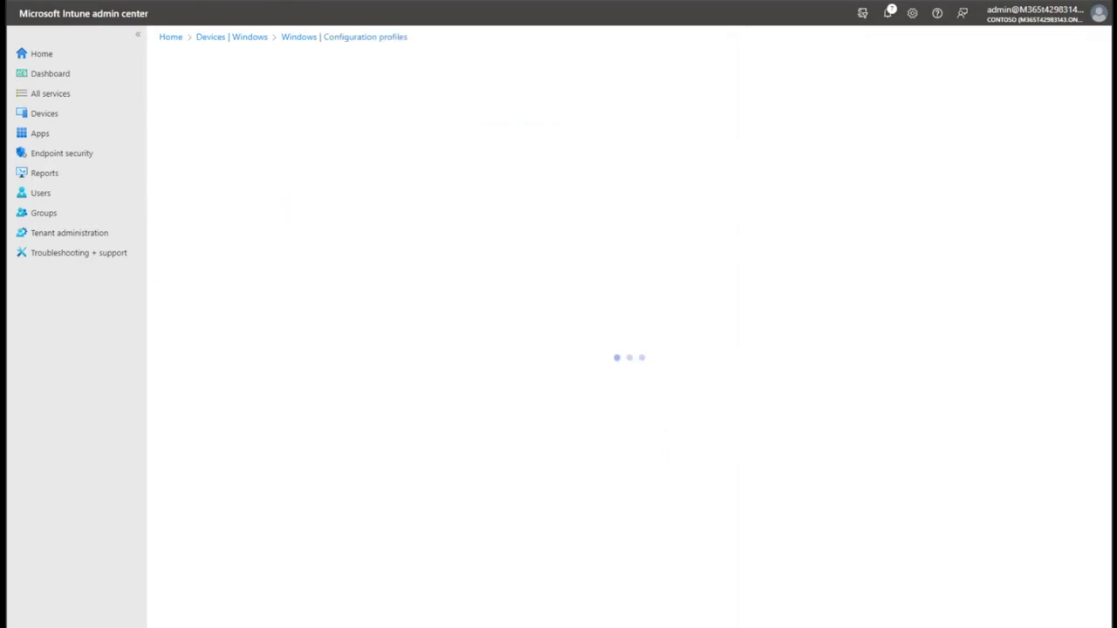
# Name the profile 'Windows 11 device restrictions' and continue to Configuration settings.
pyautogui.click(525, 131)
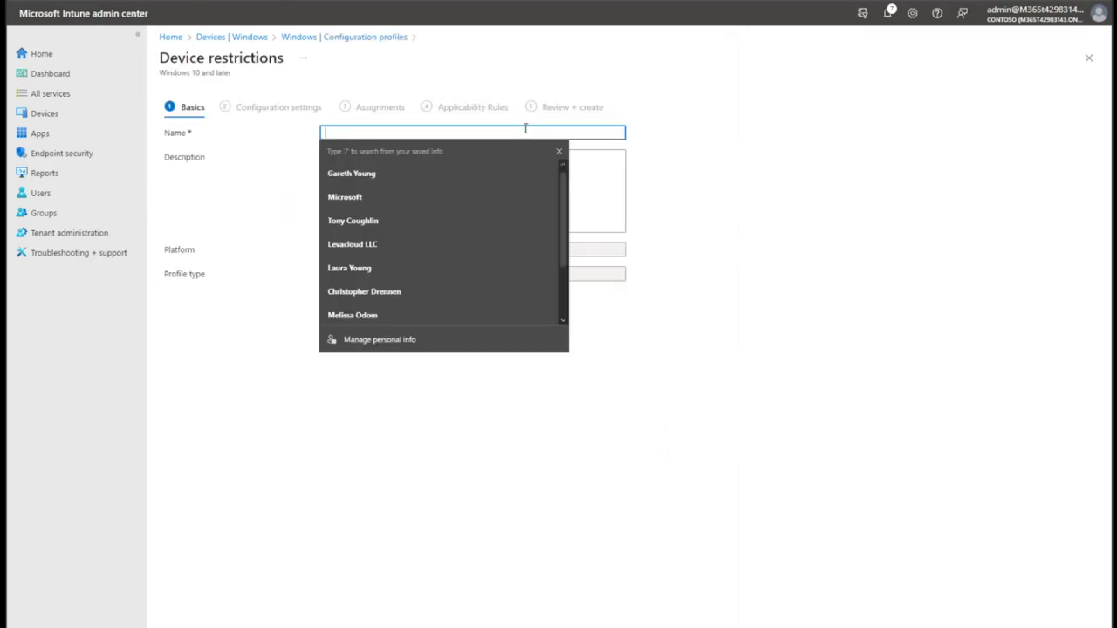
pyautogui.write('Windows')
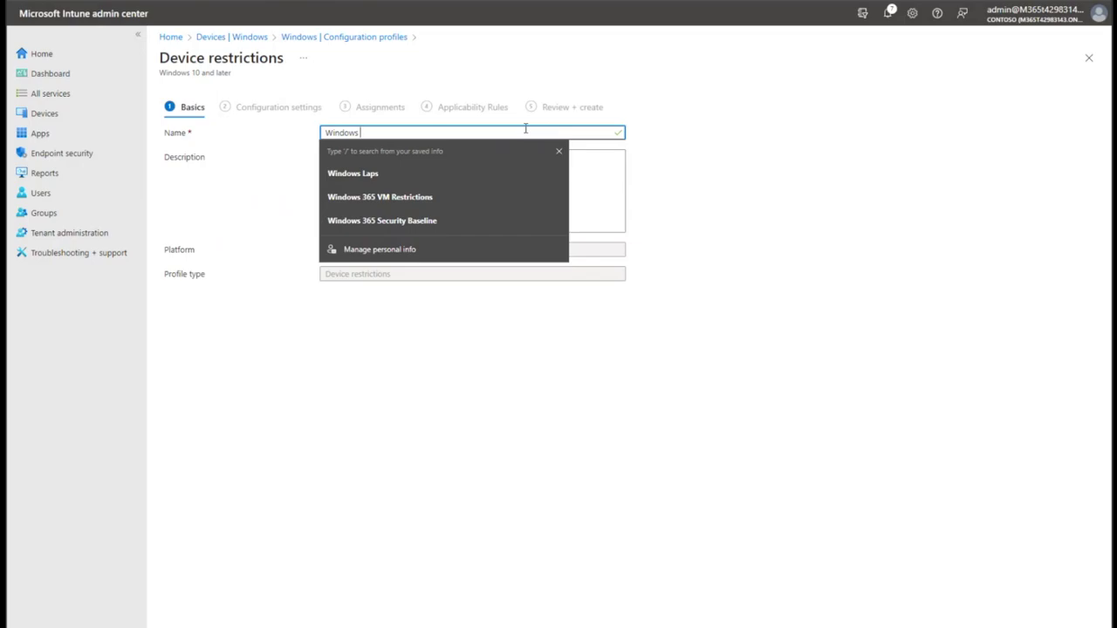
pyautogui.write('11 device restrictions')
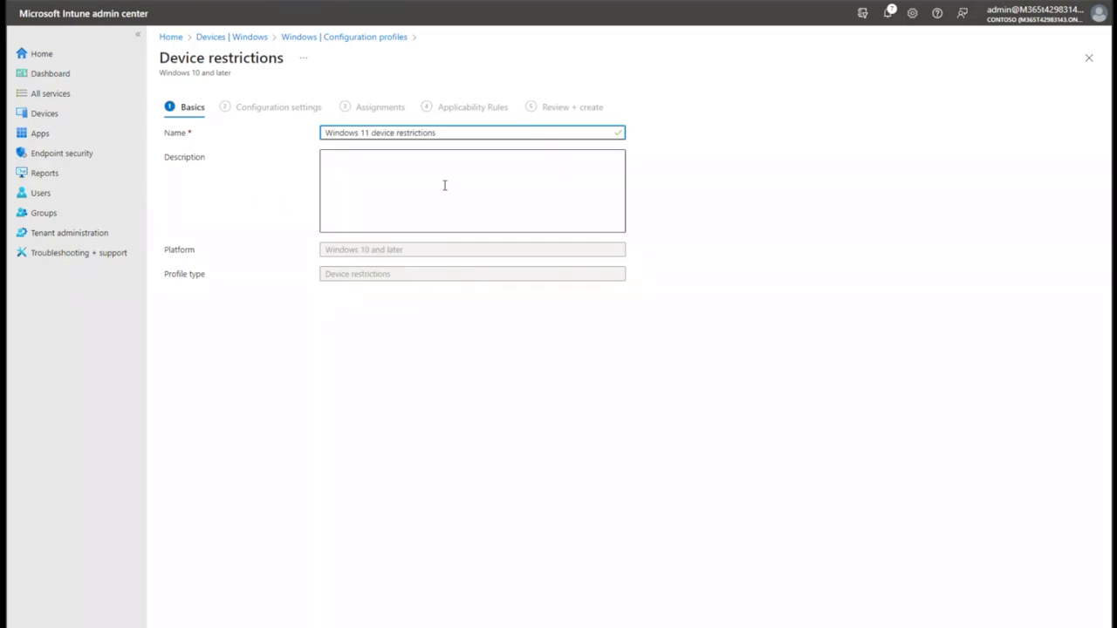
pyautogui.press('Return')
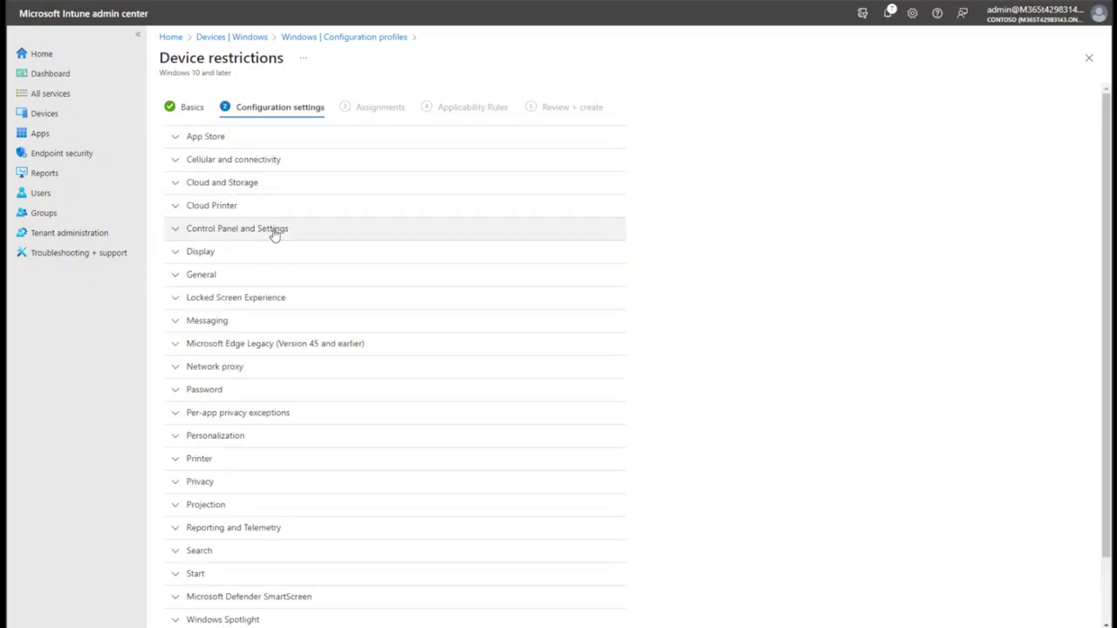
# Look through the Start settings group, then collapse it.
pyautogui.scroll(-2, 275, 232)
pyautogui.scroll(2, 279, 240)
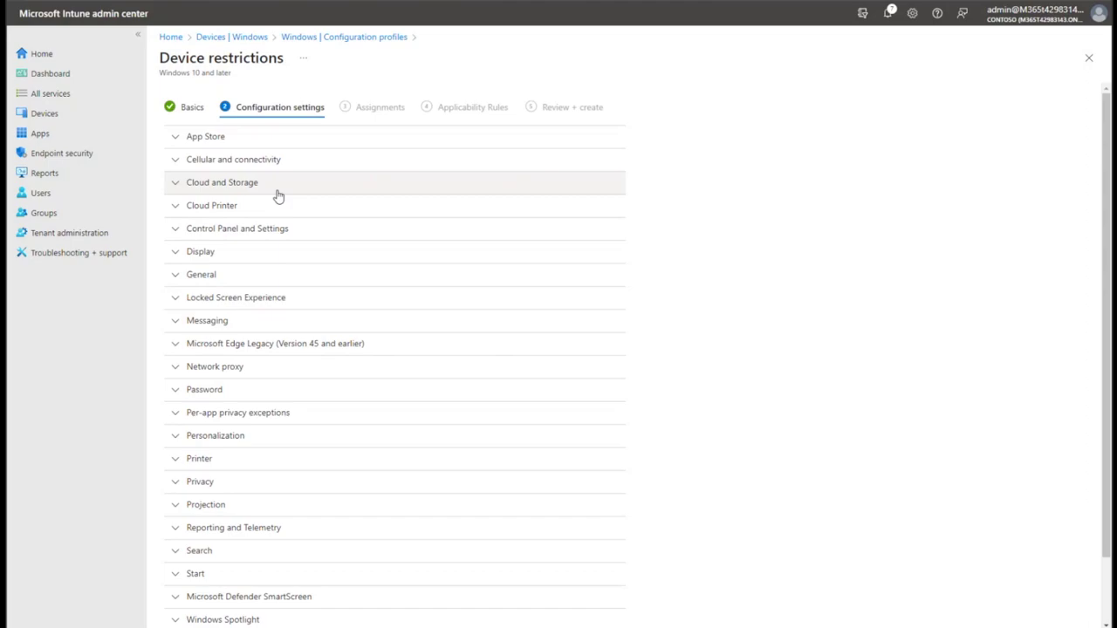
pyautogui.scroll(-2, 288, 306)
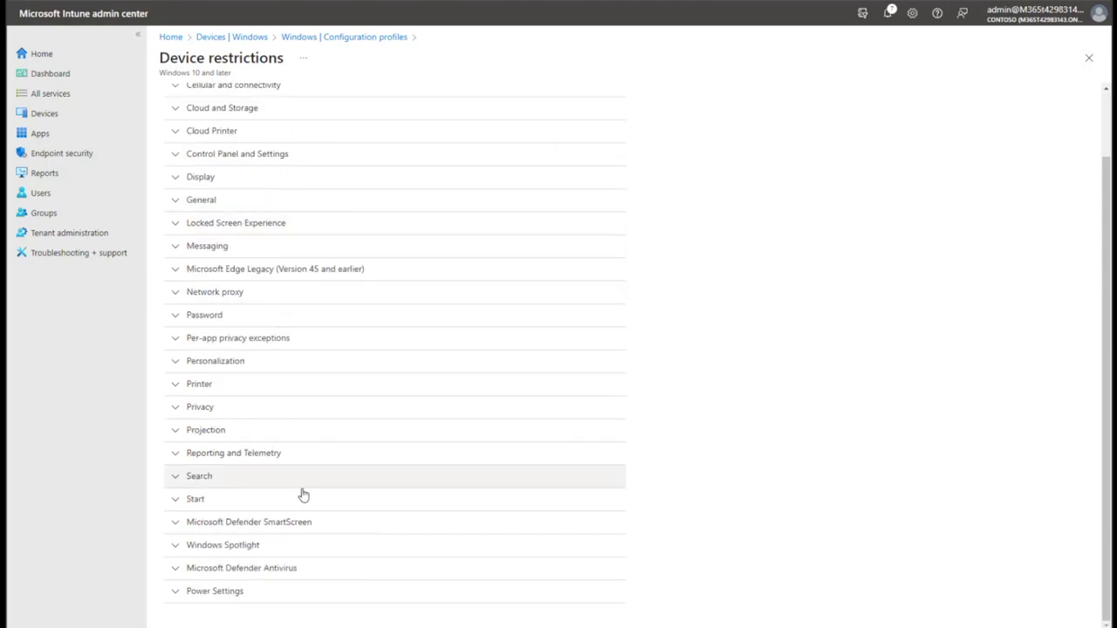
pyautogui.click(265, 499)
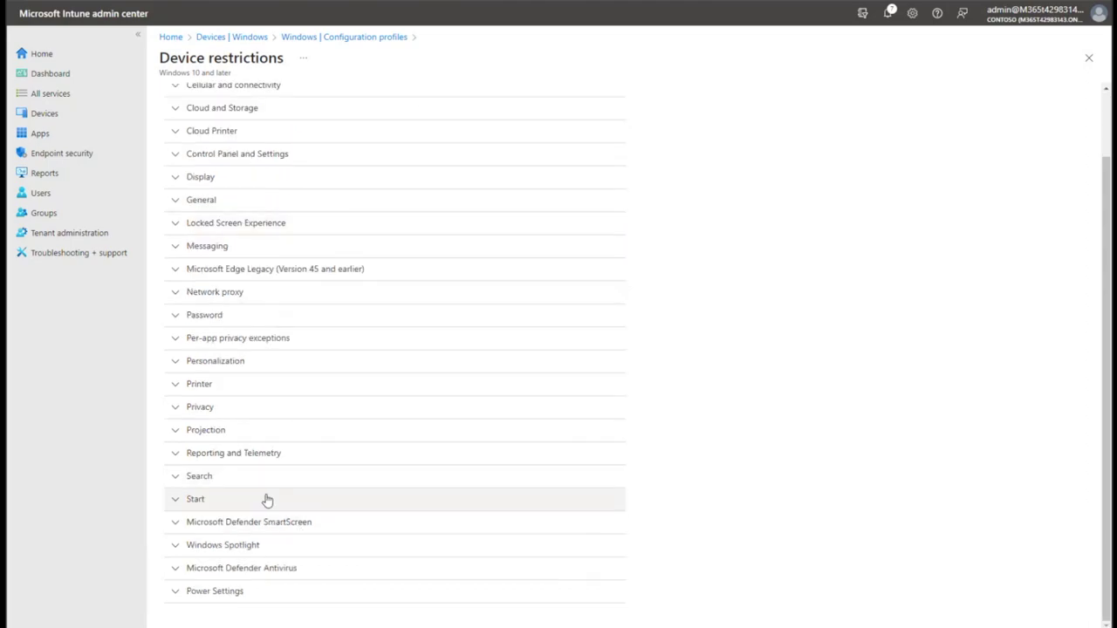
pyautogui.scroll(-1, 288, 518)
pyautogui.scroll(-2, 288, 517)
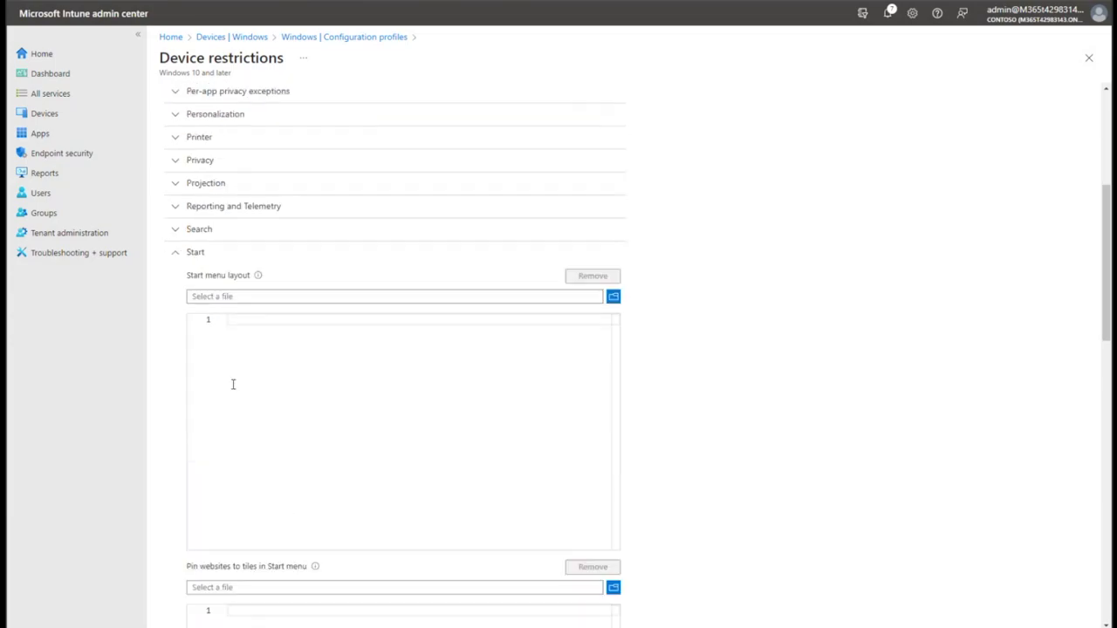
pyautogui.click(213, 256)
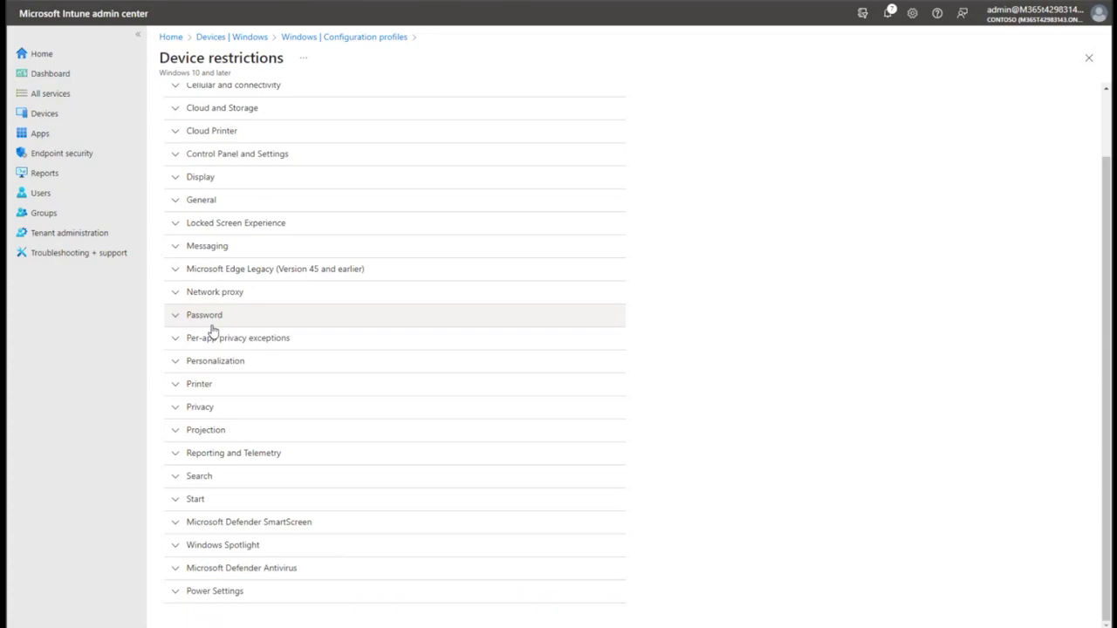
pyautogui.scroll(1, 262, 340)
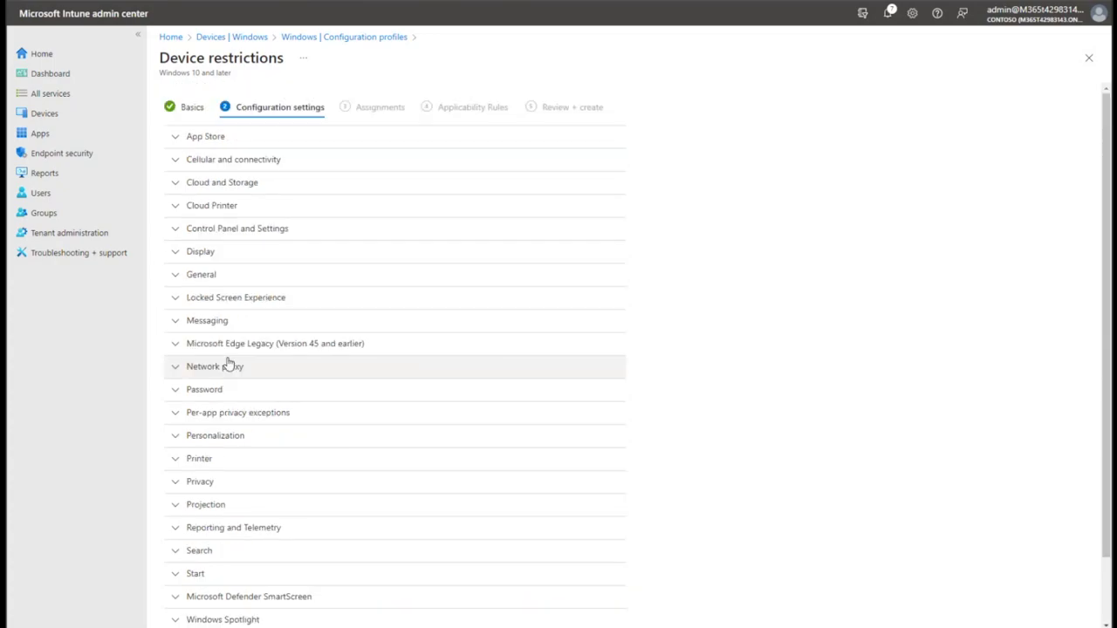
# In General settings, set Cortana and End processes from Task Manager to Block.
pyautogui.click(249, 278)
pyautogui.scroll(-1, 255, 340)
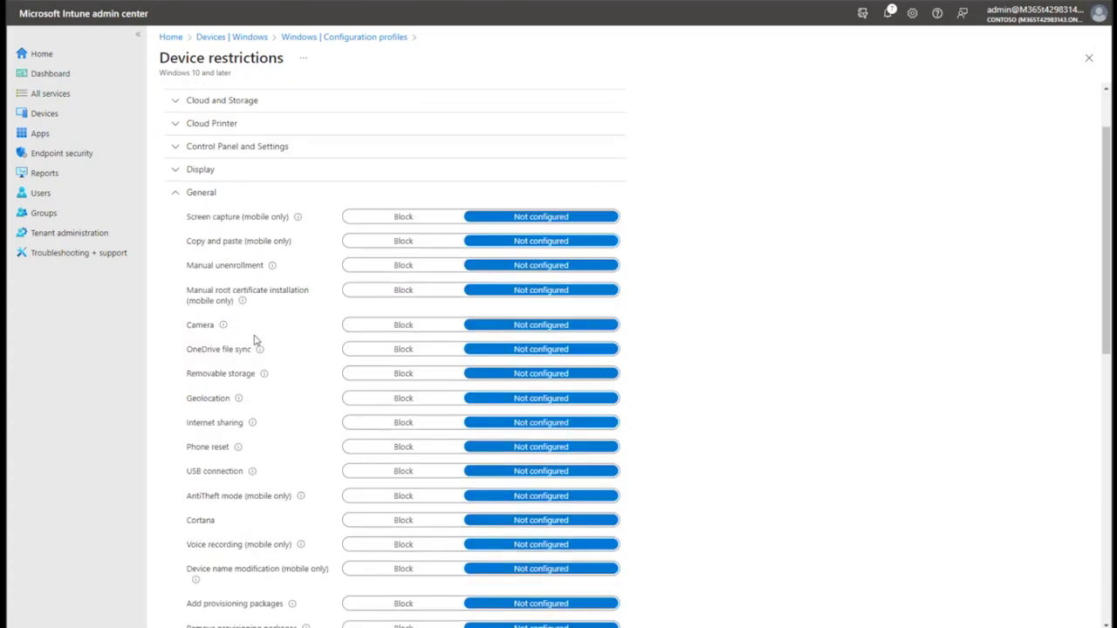
pyautogui.scroll(-1, 255, 341)
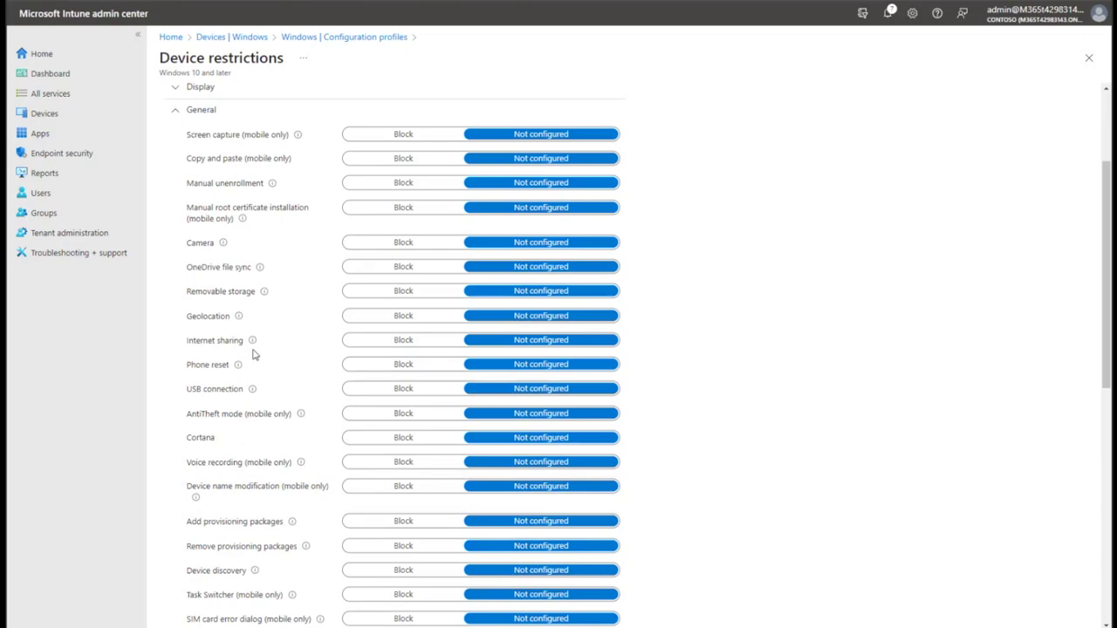
pyautogui.click(375, 441)
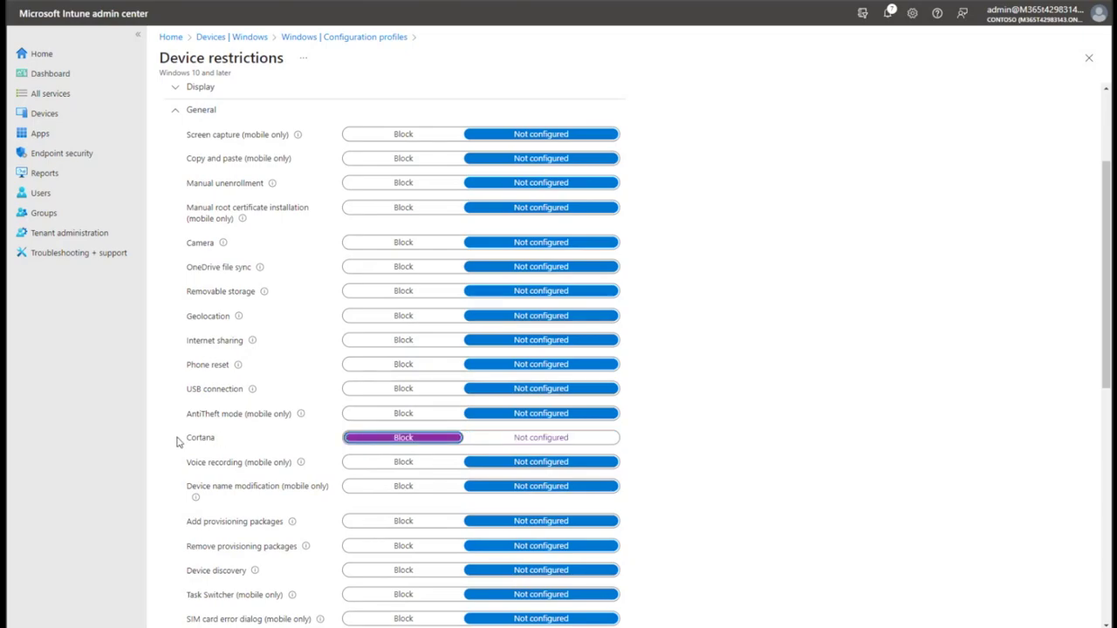
pyautogui.scroll(-1, 180, 443)
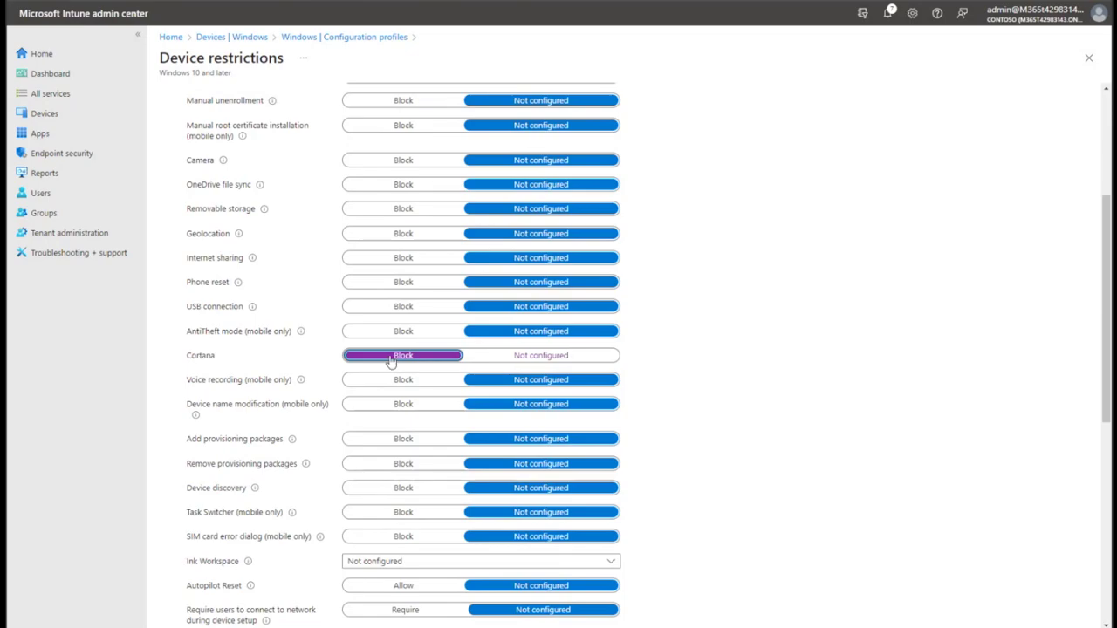
pyautogui.scroll(-1, 204, 409)
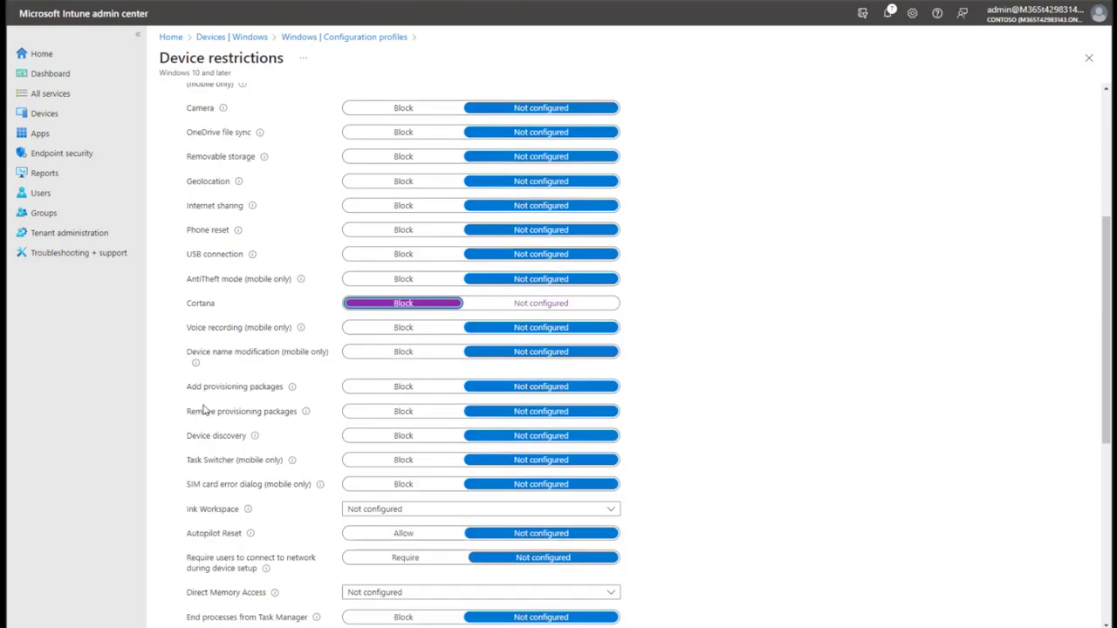
pyautogui.scroll(-2, 206, 409)
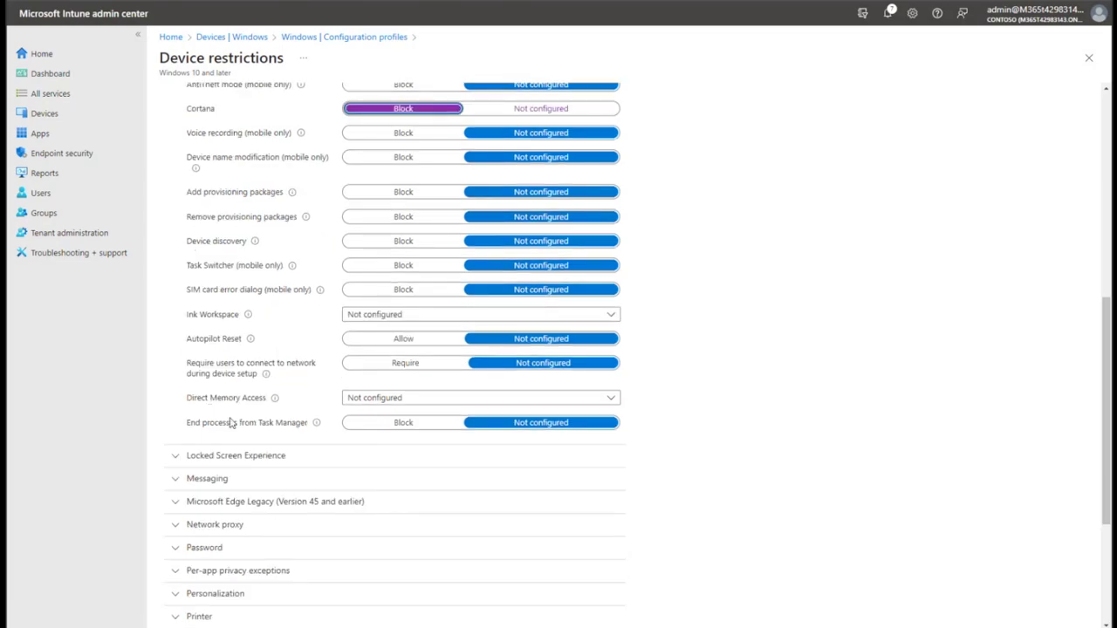
pyautogui.click(374, 421)
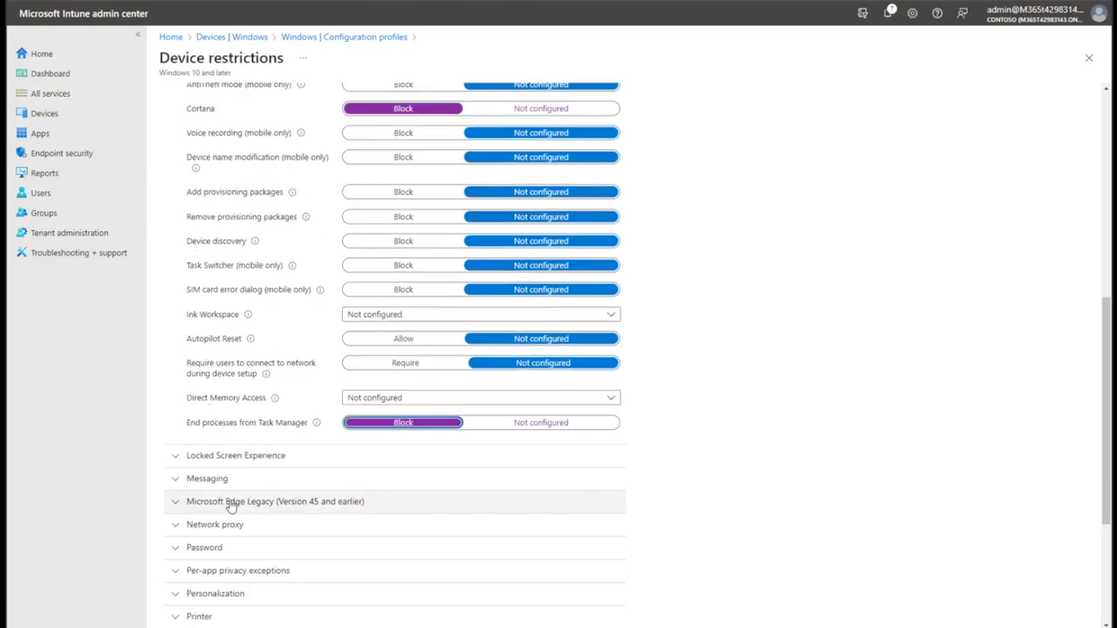
pyautogui.scroll(-3, 174, 486)
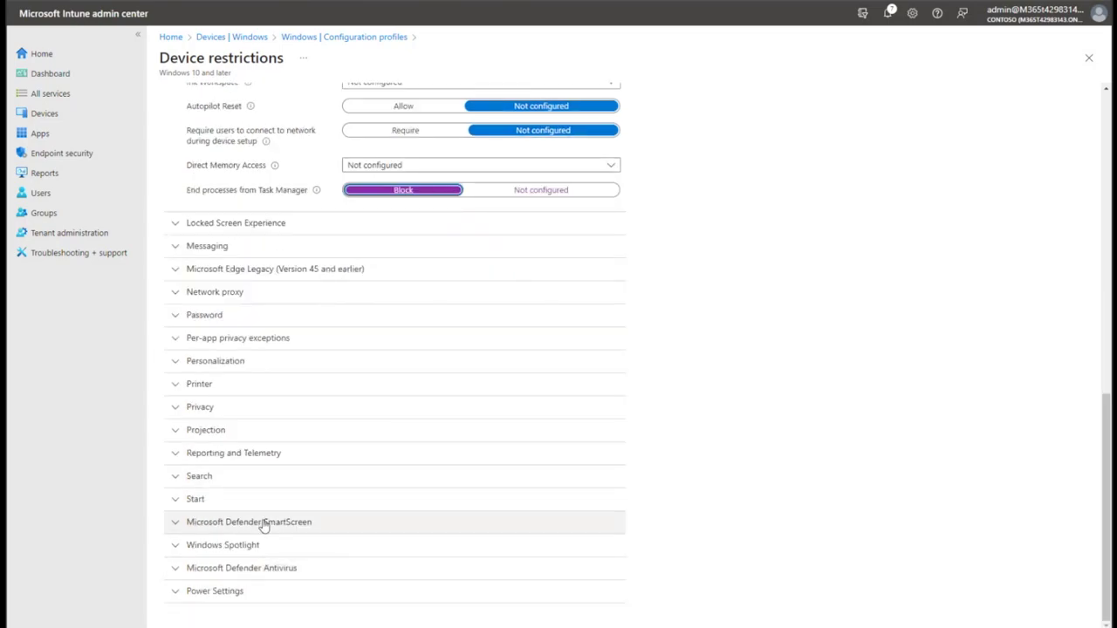
# Look through the Power Settings, Printer, Messaging and Locked Screen Experience groups.
pyautogui.click(251, 593)
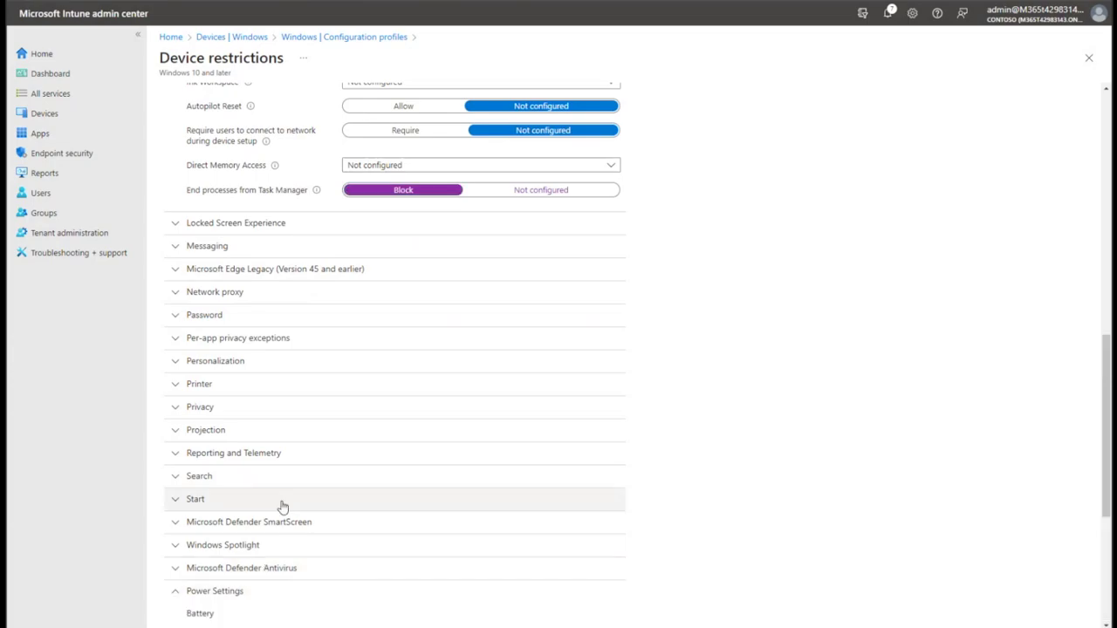
pyautogui.scroll(-4, 282, 515)
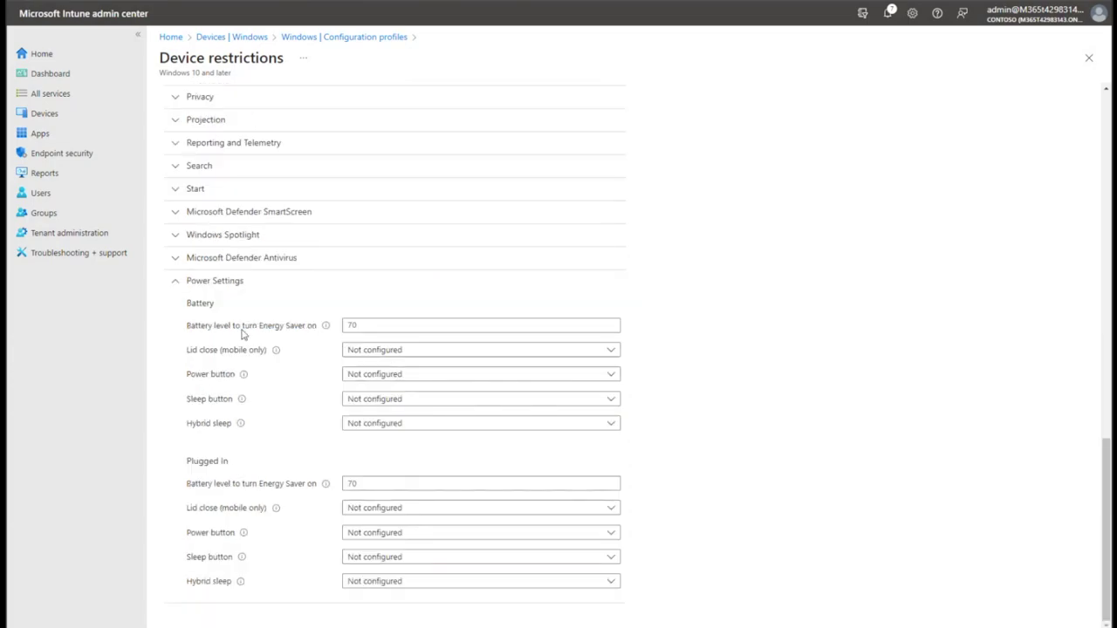
pyautogui.scroll(2, 321, 538)
pyautogui.click(251, 242)
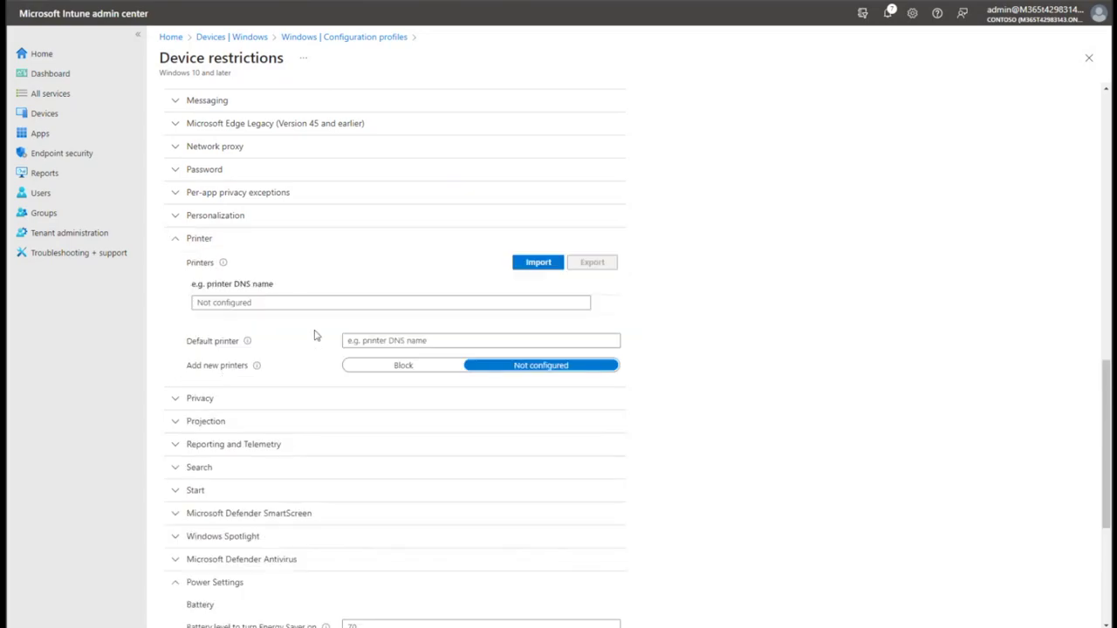
pyautogui.scroll(1, 316, 336)
pyautogui.click(267, 184)
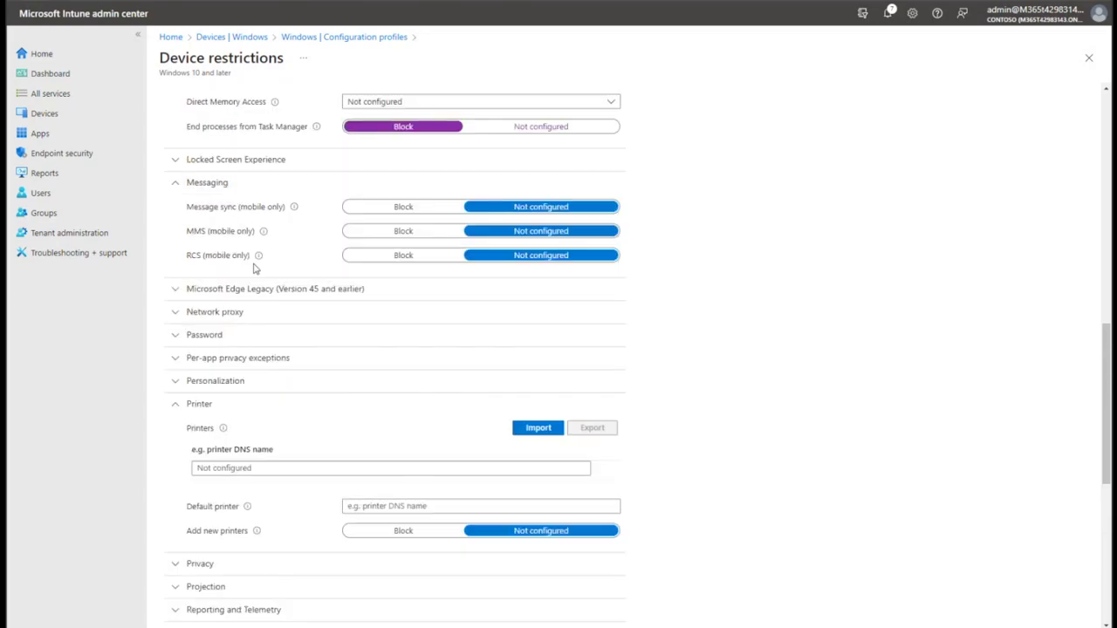
pyautogui.scroll(1, 254, 269)
pyautogui.click(251, 242)
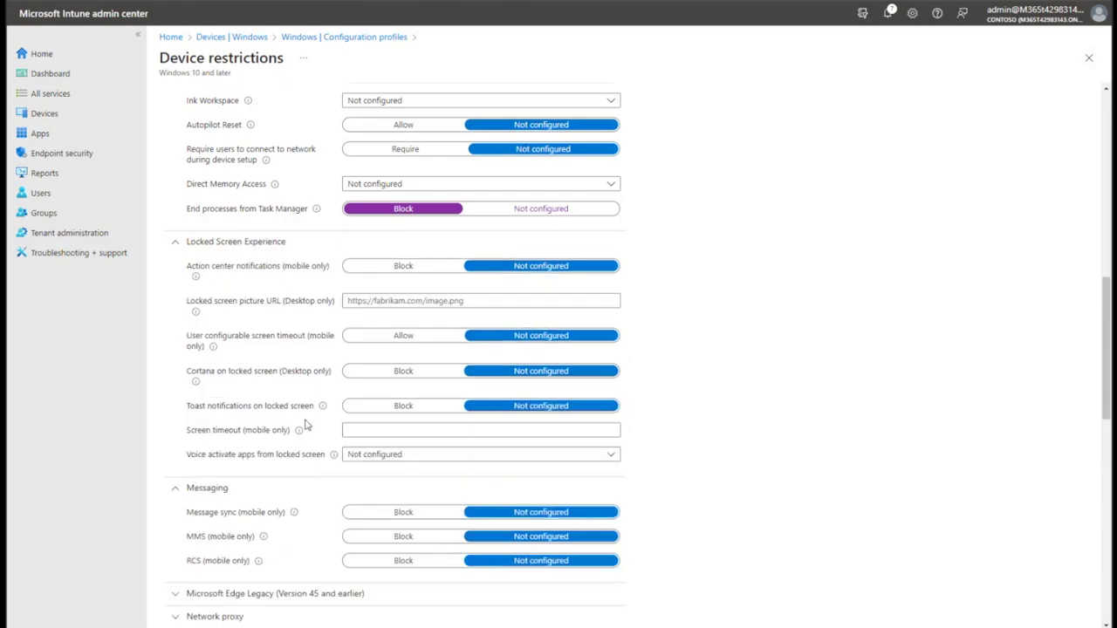
pyautogui.doubleClick(194, 430)
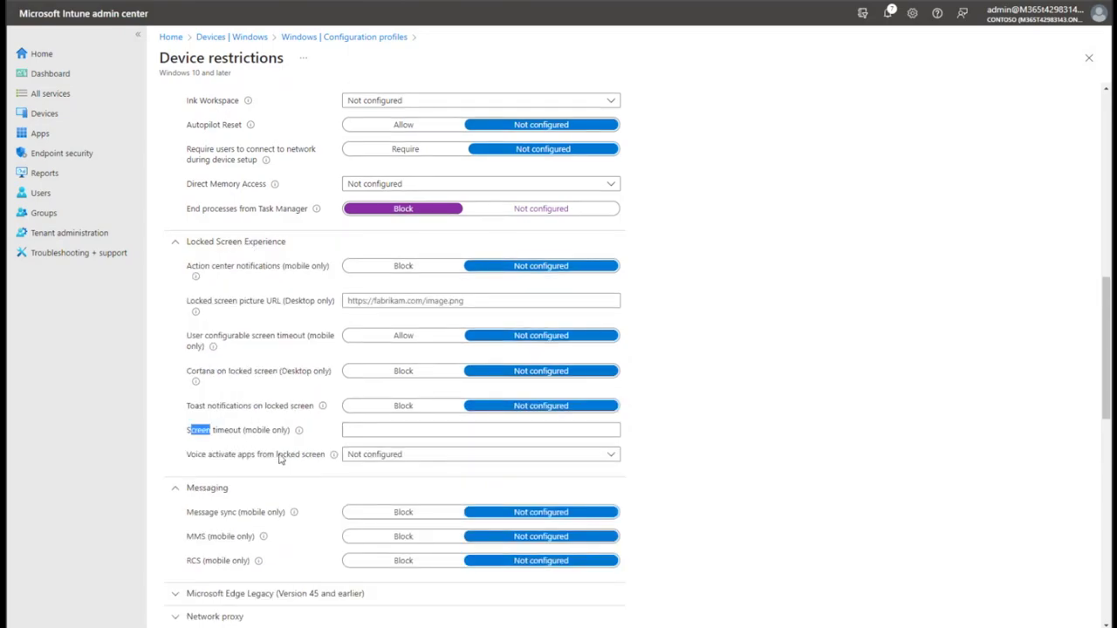
pyautogui.scroll(5, 279, 458)
pyautogui.scroll(3, 279, 459)
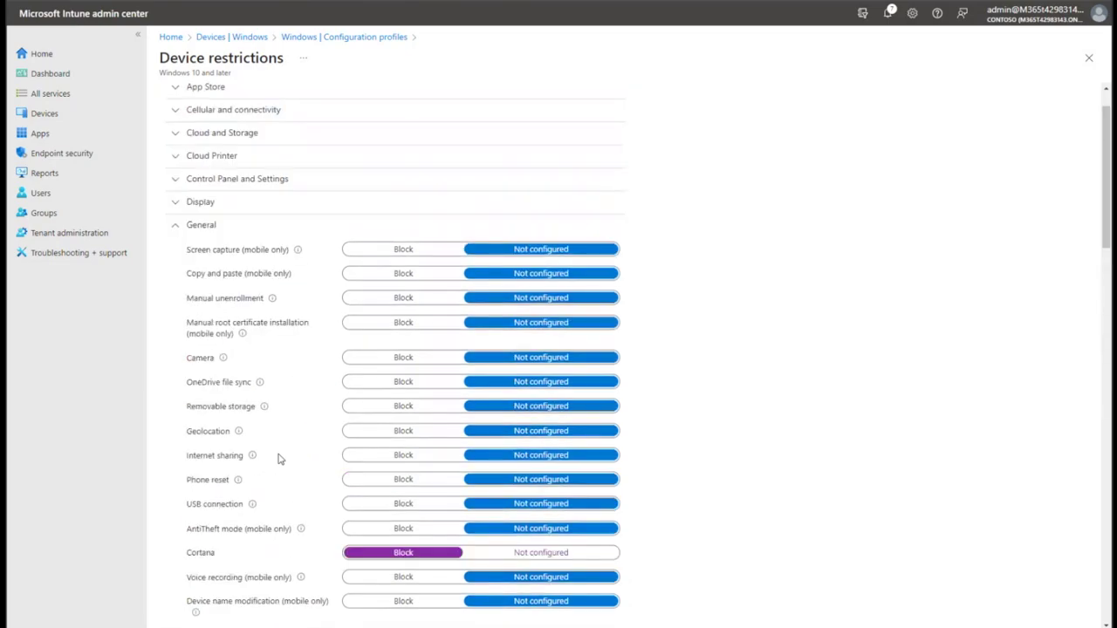
# Under Control Panel and Settings, set Gaming to Block and continue to Assignments.
pyautogui.click(274, 253)
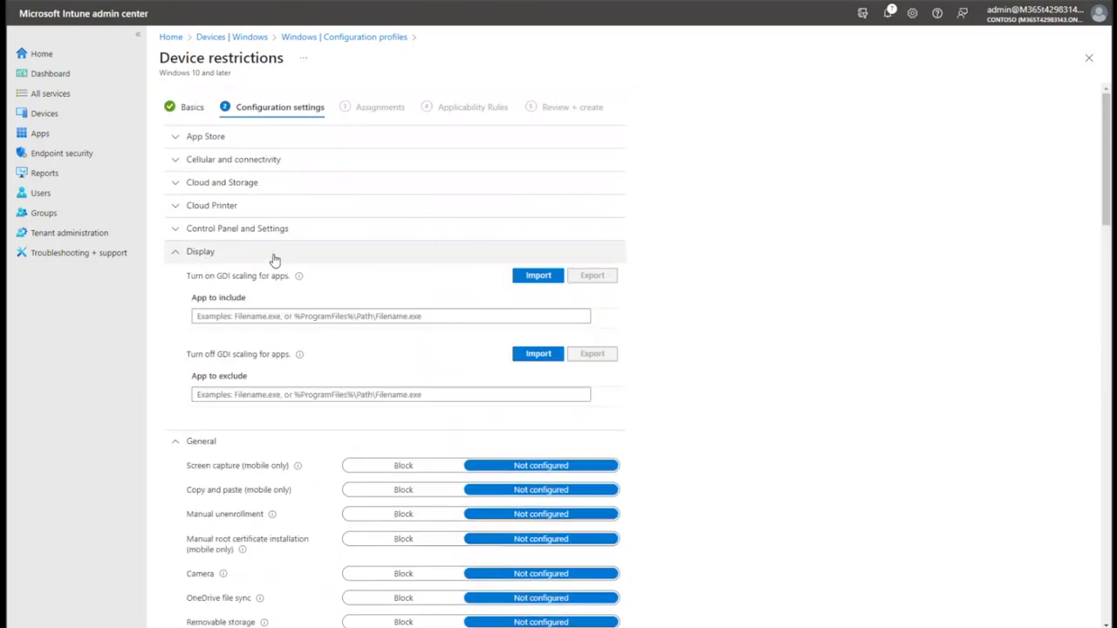
pyautogui.click(282, 229)
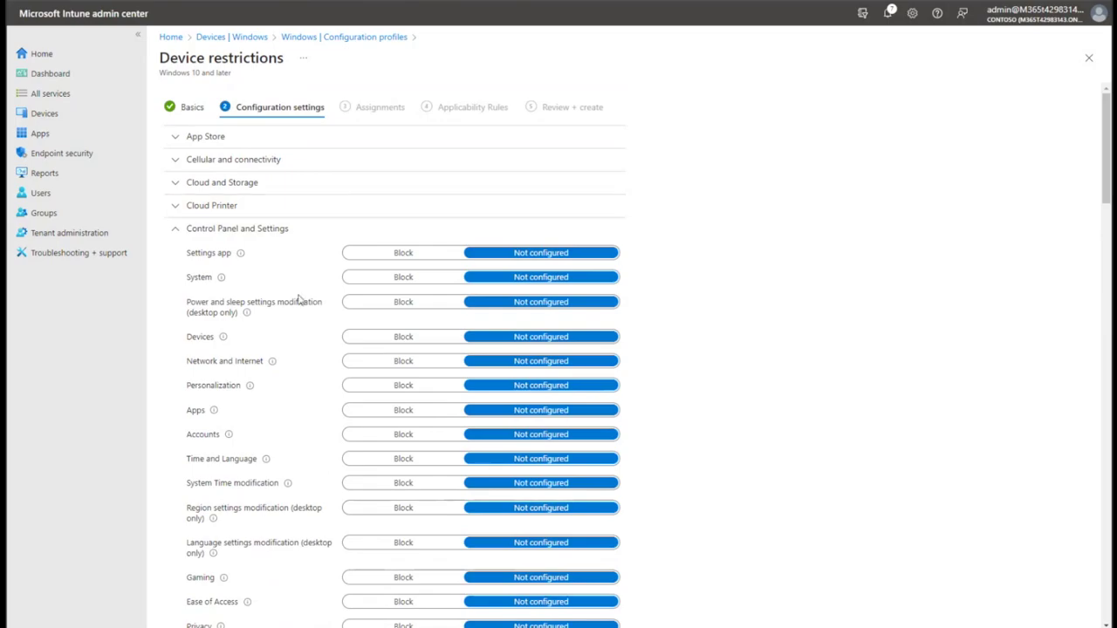
pyautogui.scroll(-2, 299, 299)
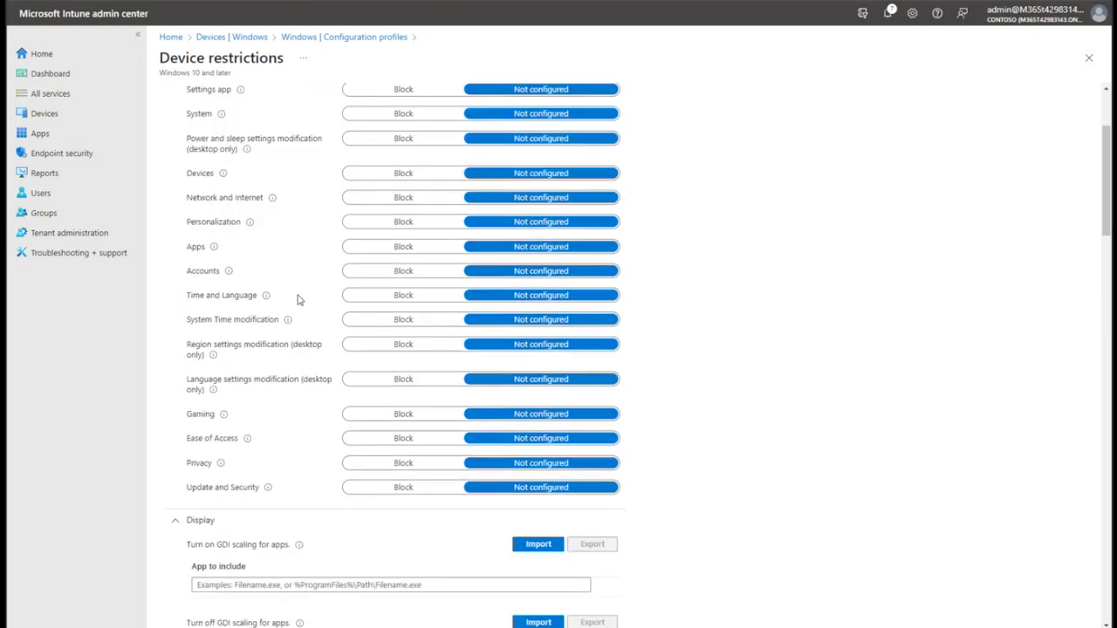
pyautogui.click(383, 412)
pyautogui.moveTo(215, 418)
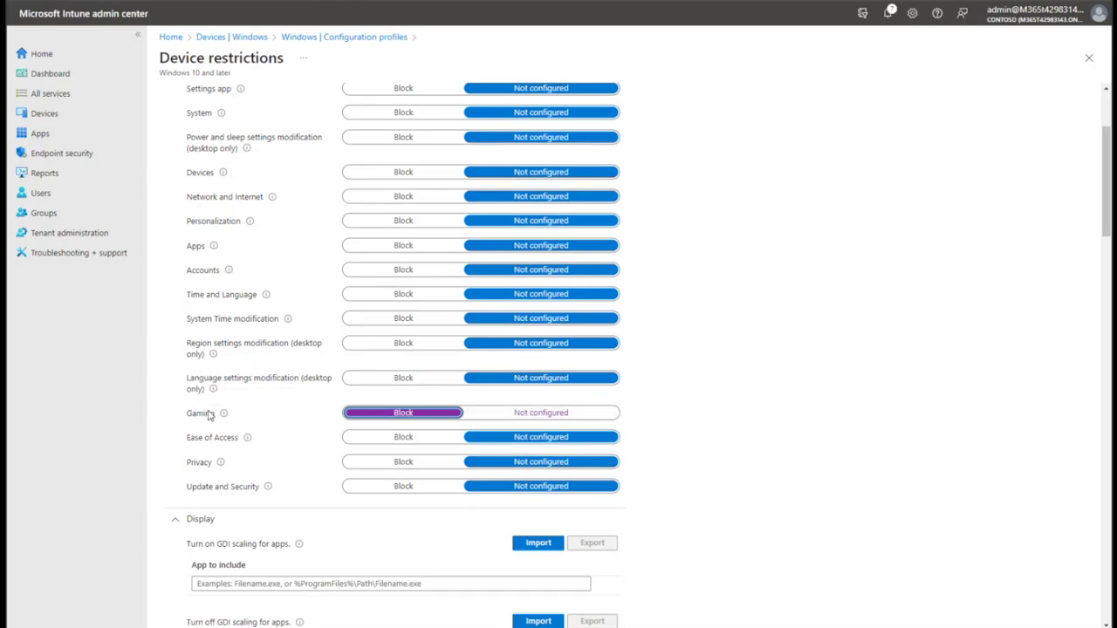
pyautogui.scroll(2, 359, 439)
pyautogui.click(295, 623)
# Include the intune-users group and continue to Applicability Rules.
pyautogui.click(205, 153)
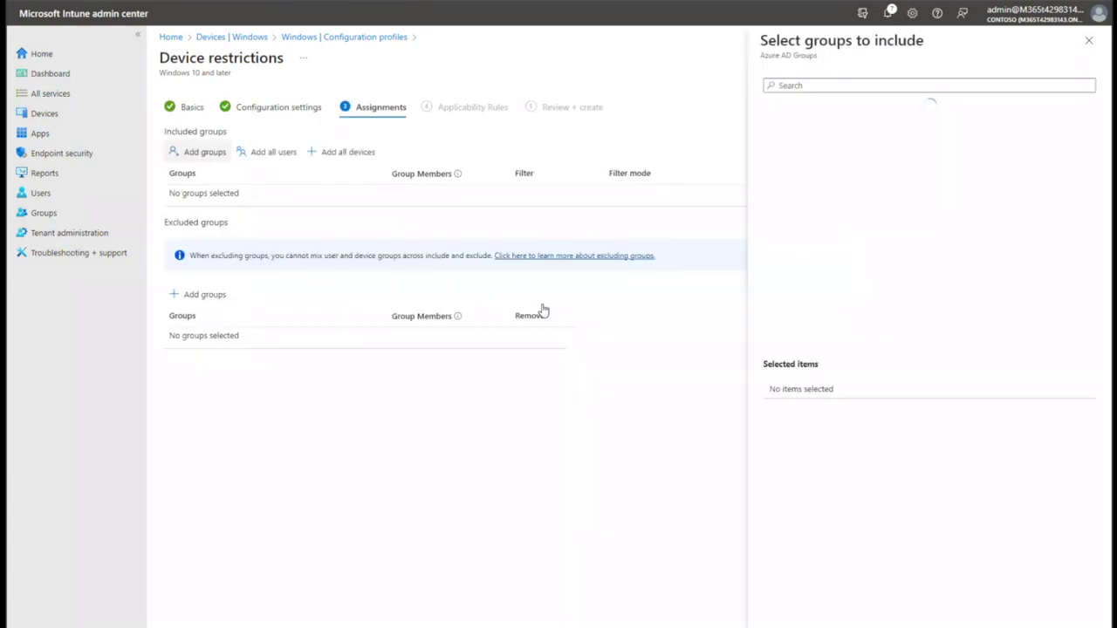
pyautogui.click(838, 152)
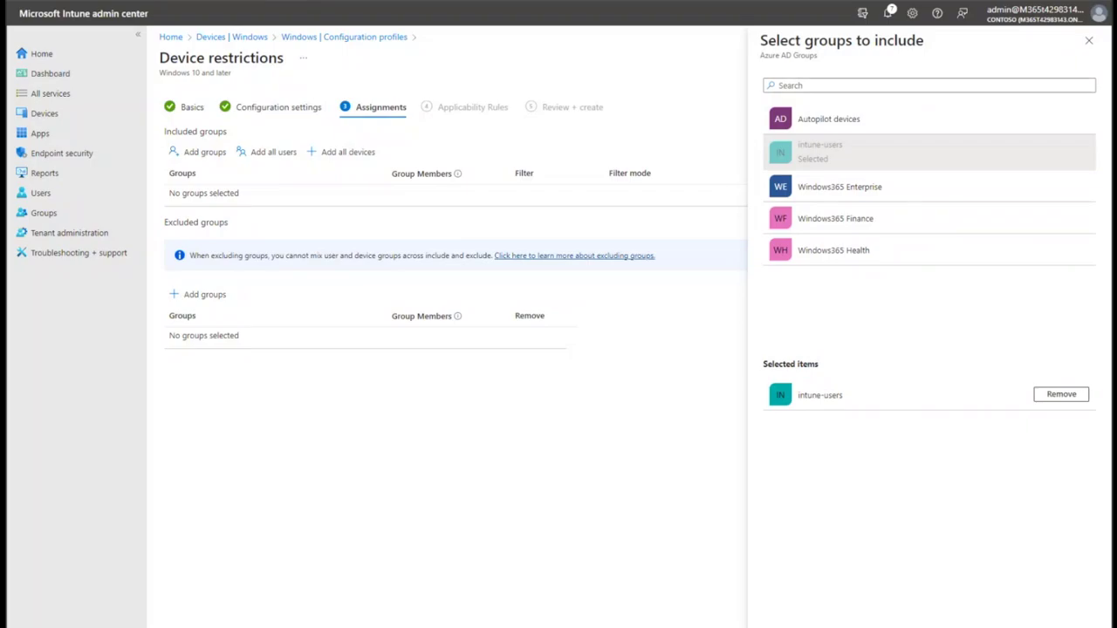
pyautogui.click(779, 618)
pyautogui.click(316, 622)
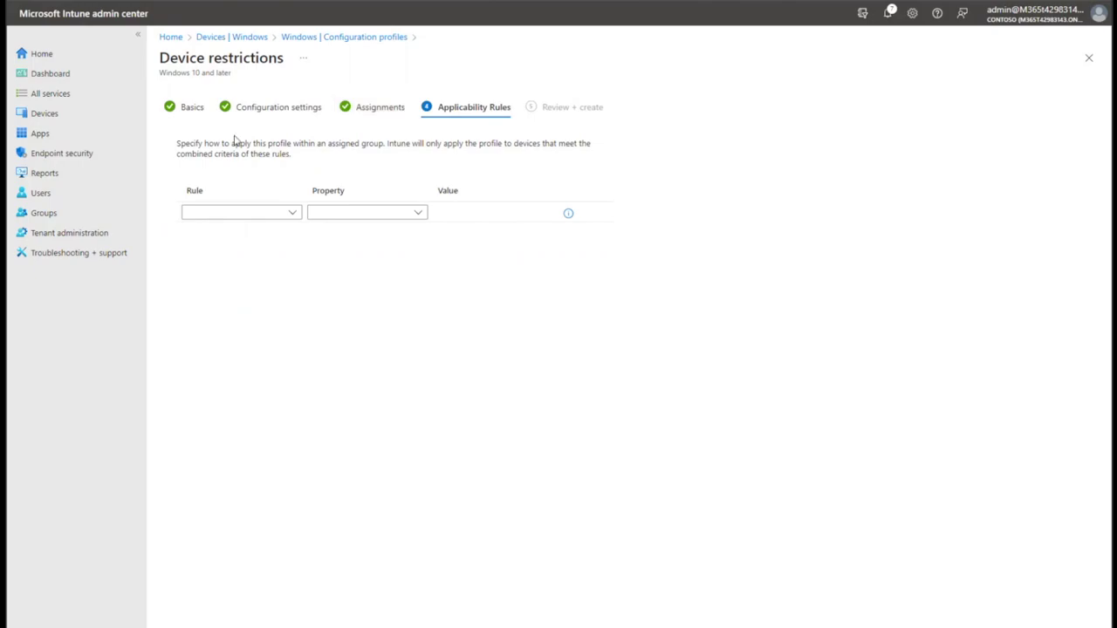
# Try an 'Assign profile if' OS edition rule for Windows 10/11 Education, then delete it.
pyautogui.click(297, 213)
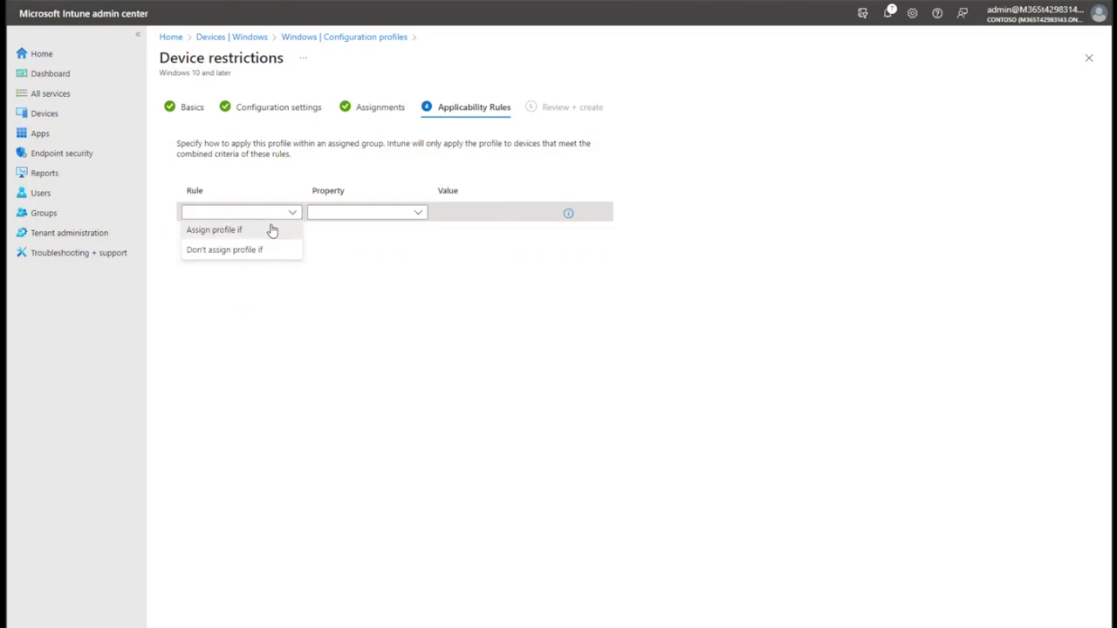
pyautogui.click(272, 229)
pyautogui.click(420, 215)
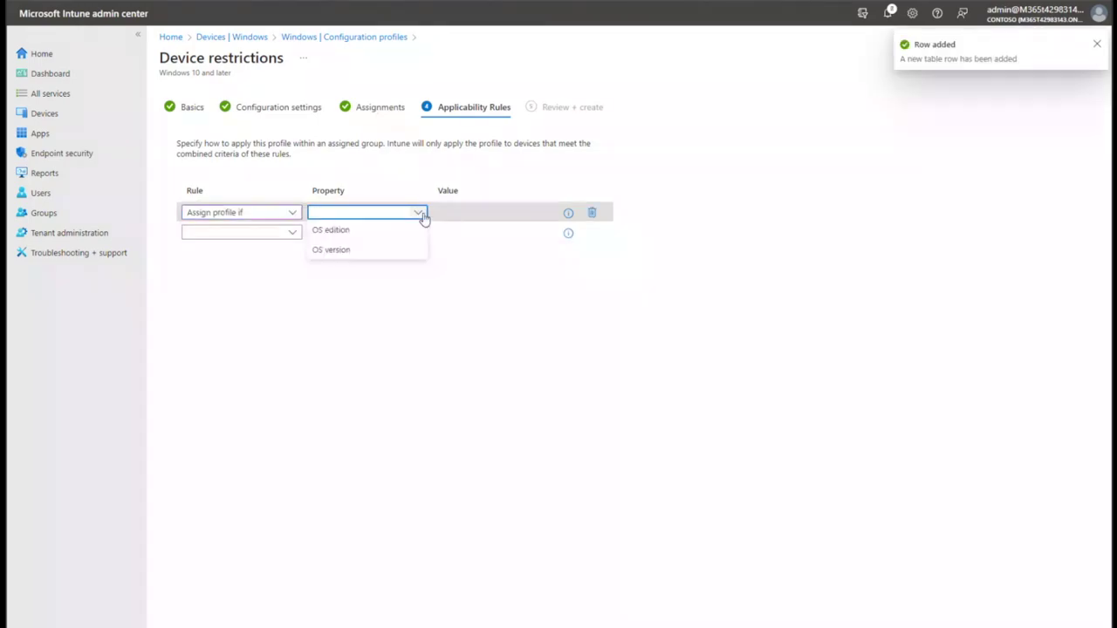
pyautogui.click(406, 230)
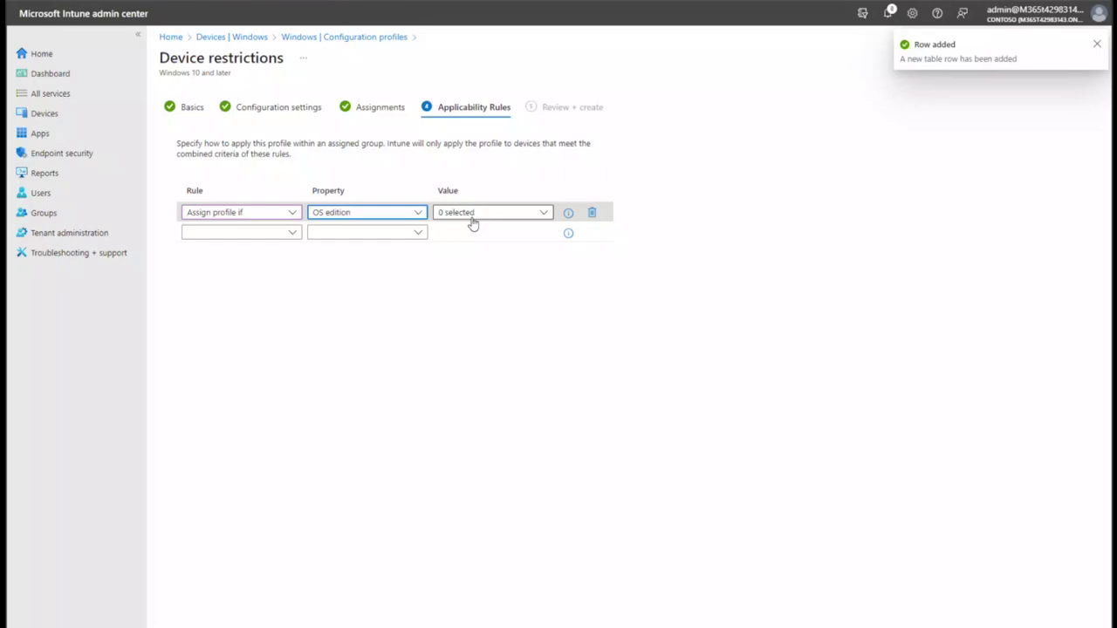
pyautogui.click(475, 215)
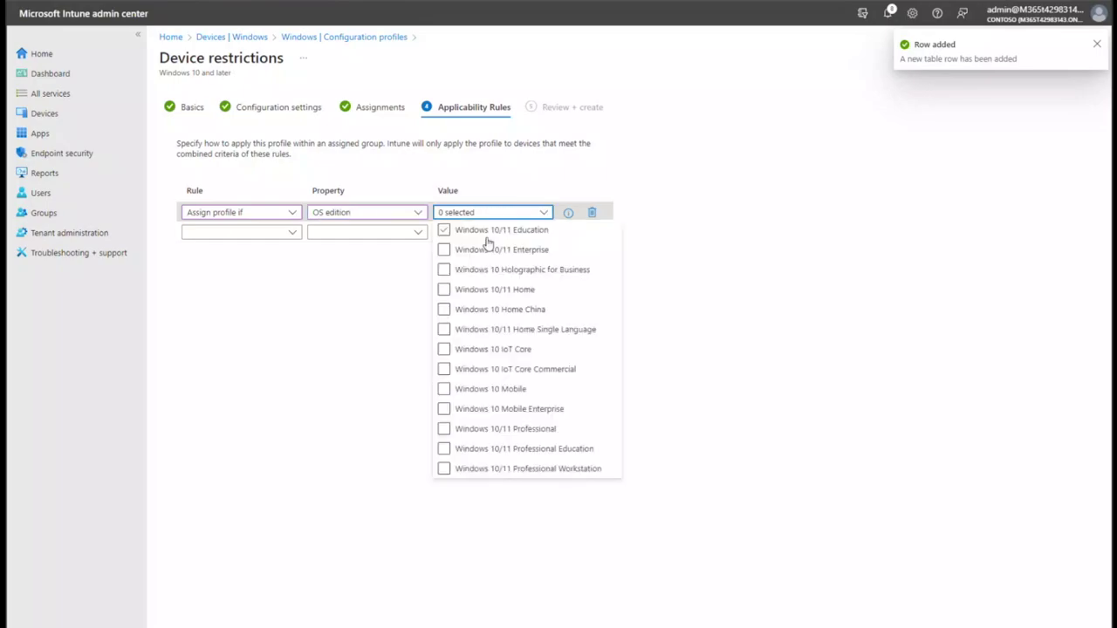
pyautogui.click(443, 231)
pyautogui.click(627, 247)
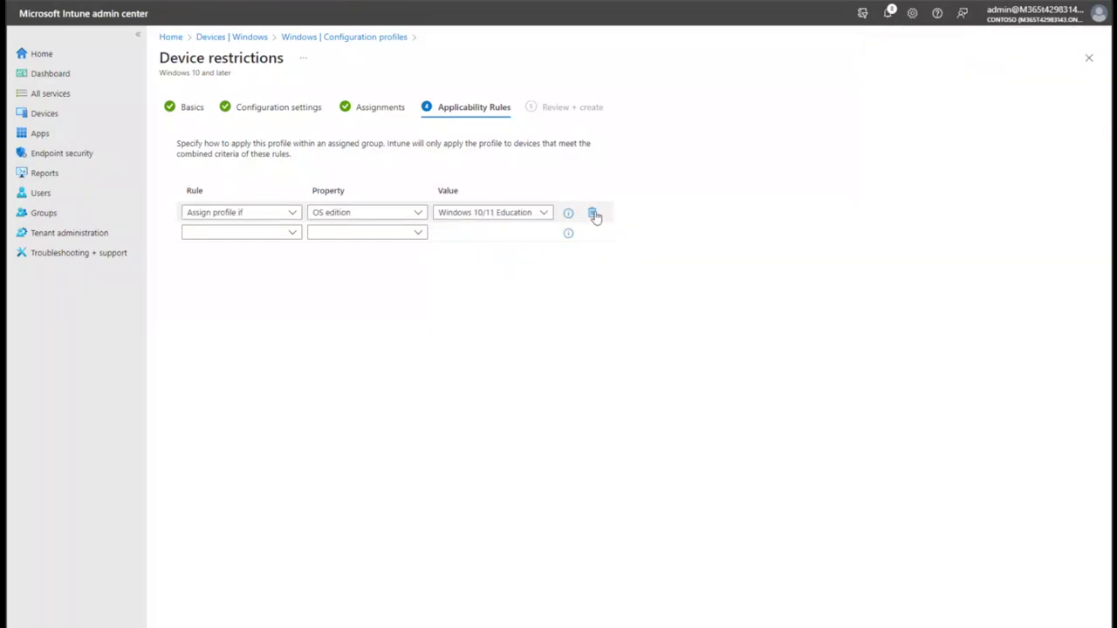
pyautogui.click(593, 214)
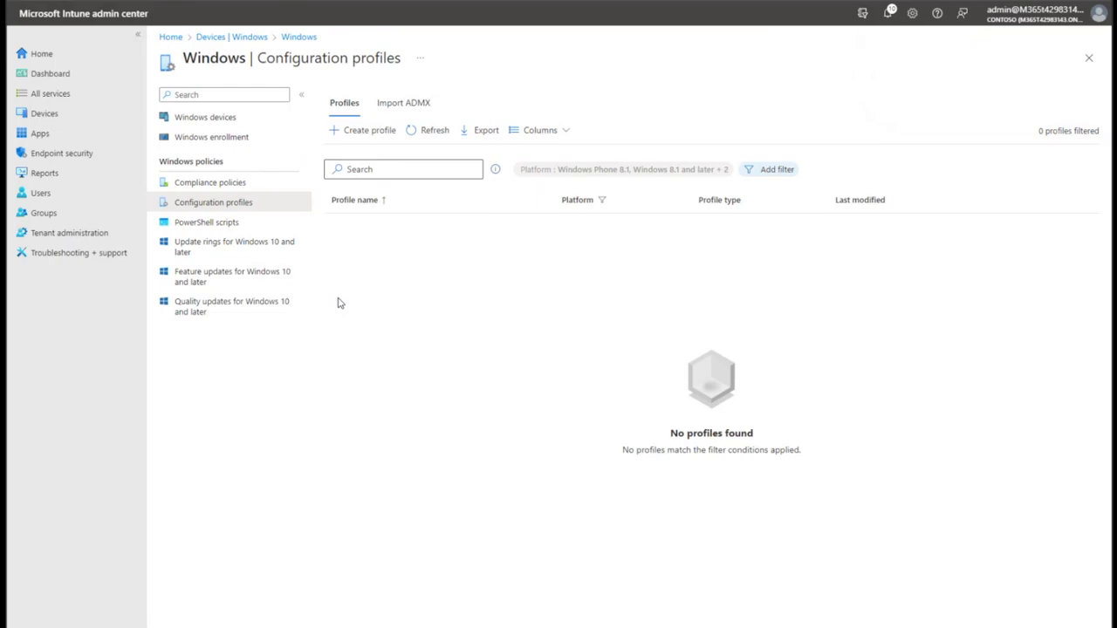
# Refresh the list and create a Windows 10 and later Administrative templates profile.
pyautogui.click(415, 130)
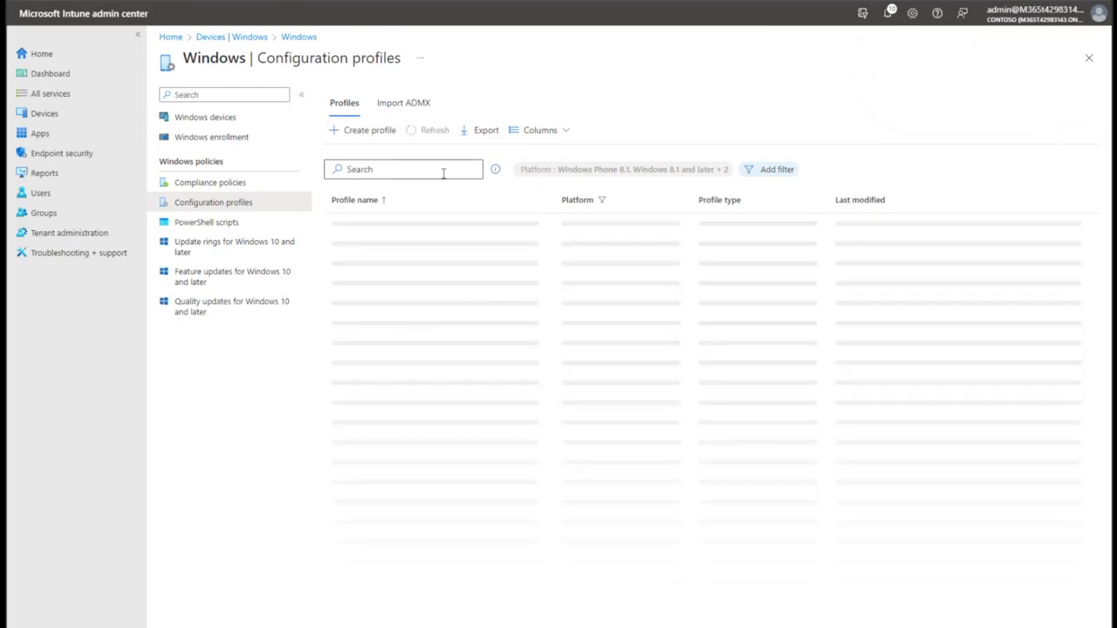
pyautogui.click(366, 142)
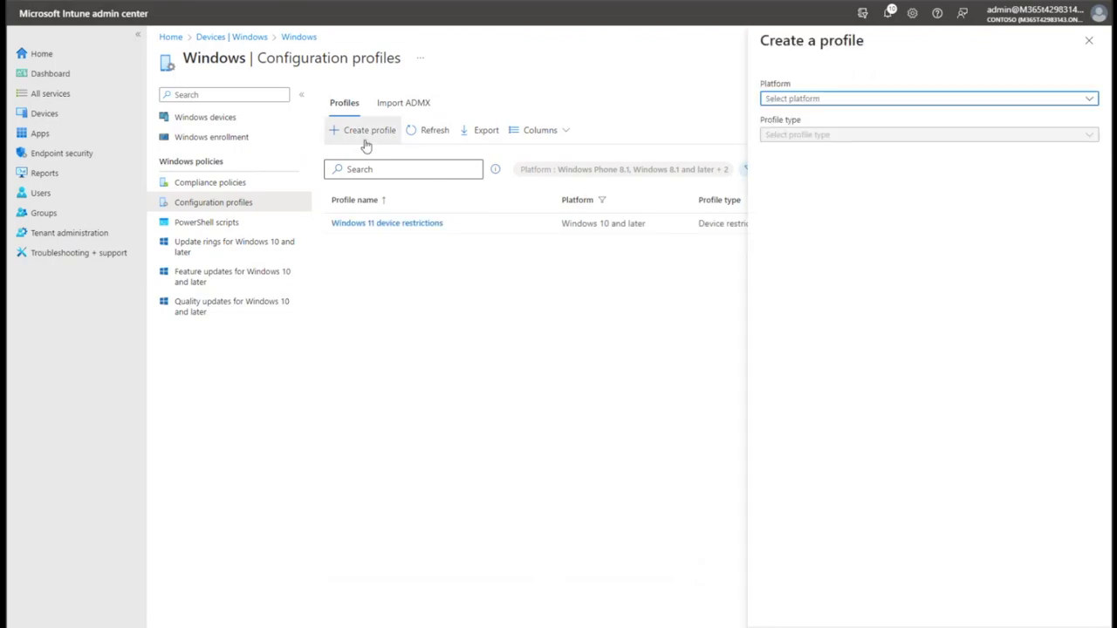
pyautogui.click(871, 100)
pyautogui.click(882, 114)
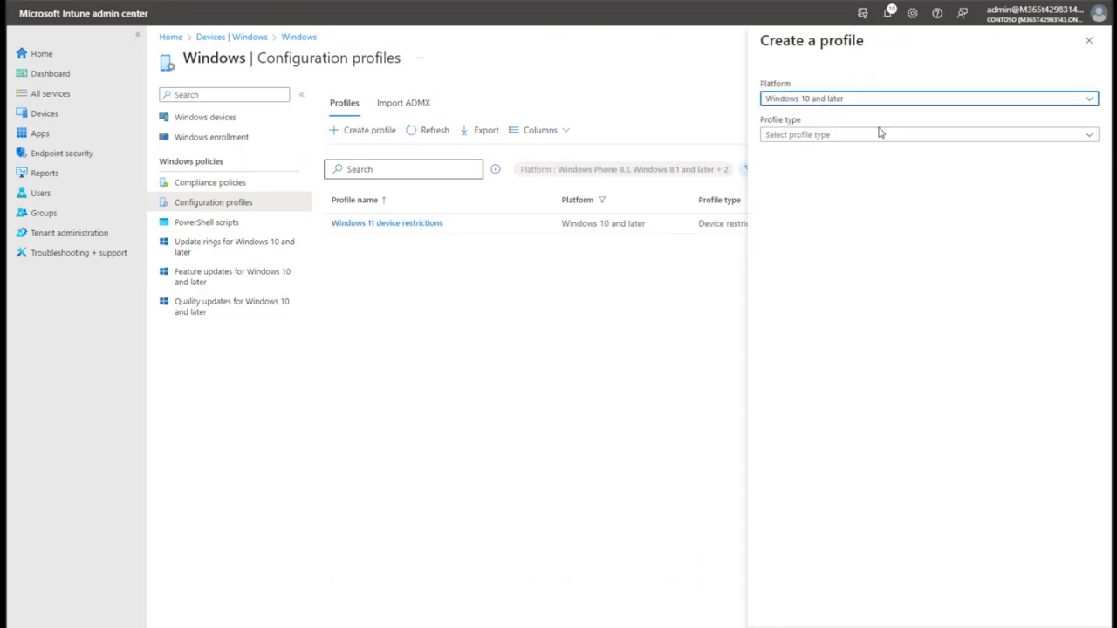
pyautogui.click(858, 135)
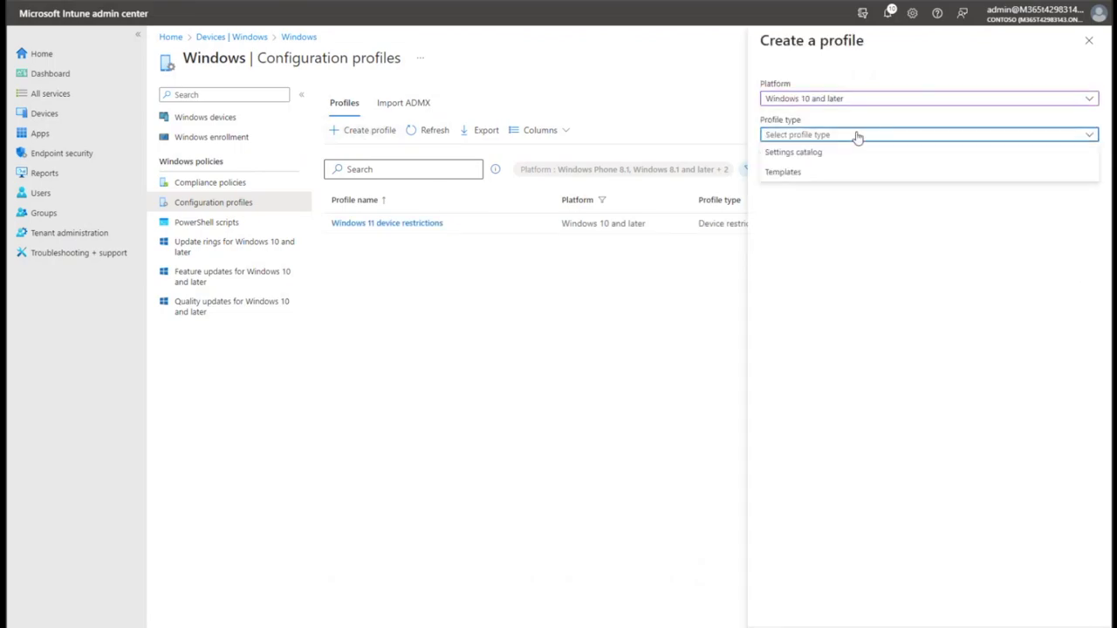
pyautogui.click(801, 174)
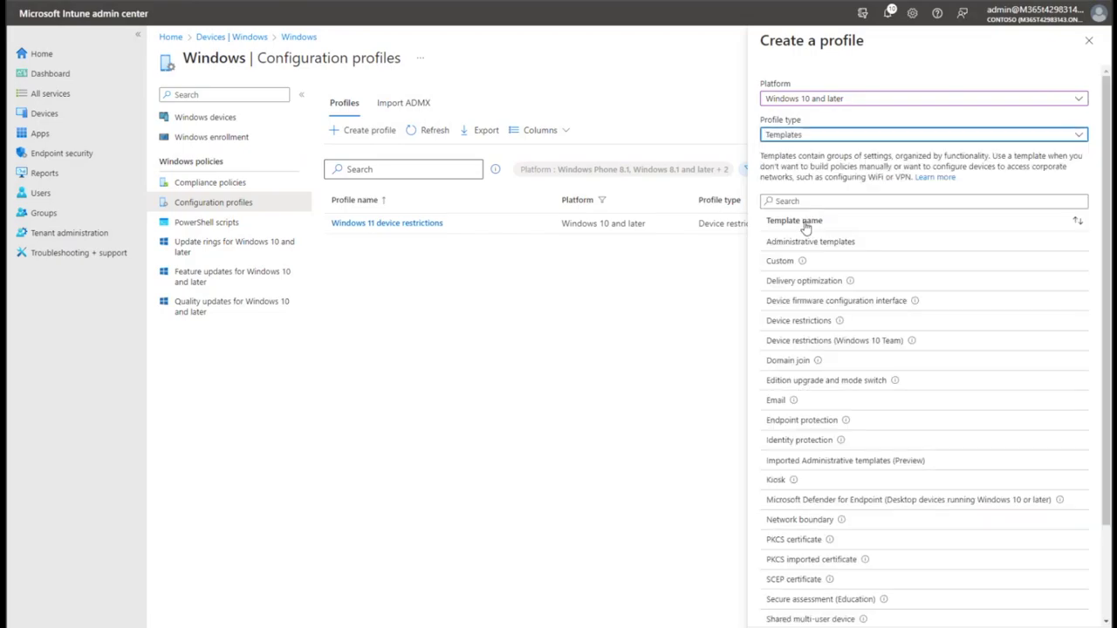
pyautogui.click(845, 250)
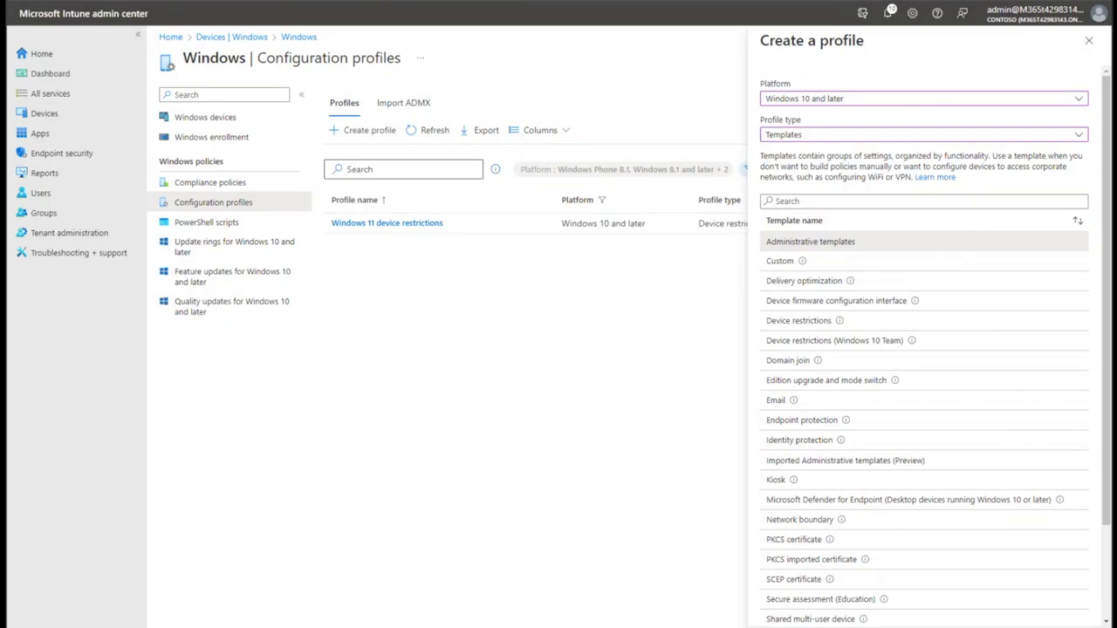
# Name the new Administrative Templates profile 'OneDrive'.
pyautogui.click(324, 132)
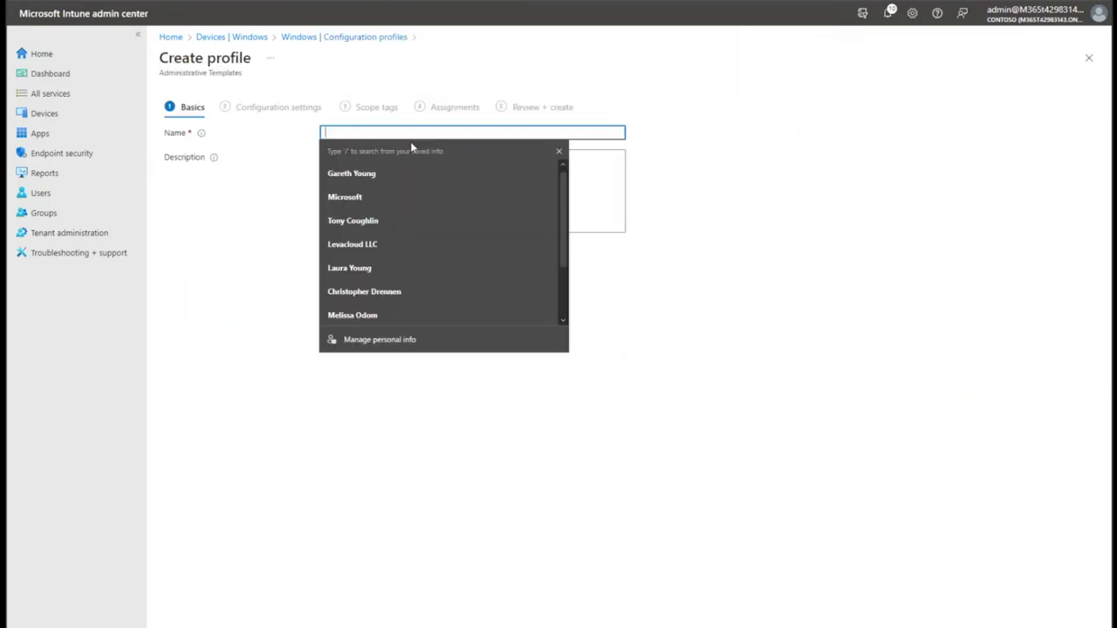
pyautogui.write('Windows')
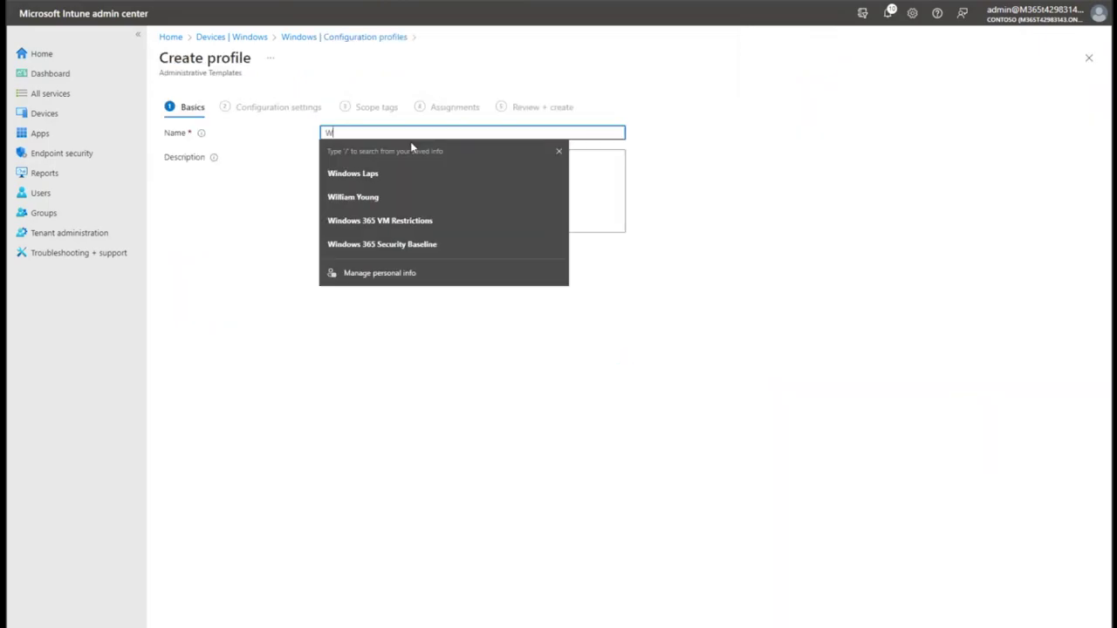
pyautogui.press('BackSpace')
pyautogui.press('BackSpace')
pyautogui.press('BackSpace')
pyautogui.press('BackSpace')
pyautogui.press('BackSpace')
pyautogui.press('BackSpace')
pyautogui.press('BackSpace')
pyautogui.press('BackSpace')
pyautogui.write('OneDrive')
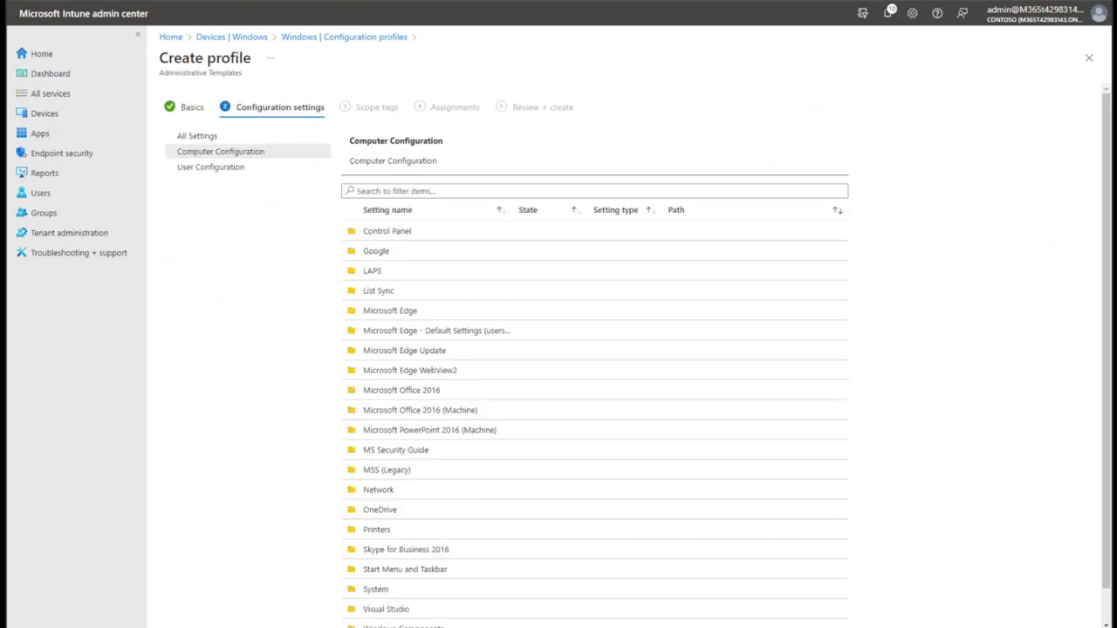
# Browse the template's computer and user configuration folders, including the Google folder.
pyautogui.click(220, 137)
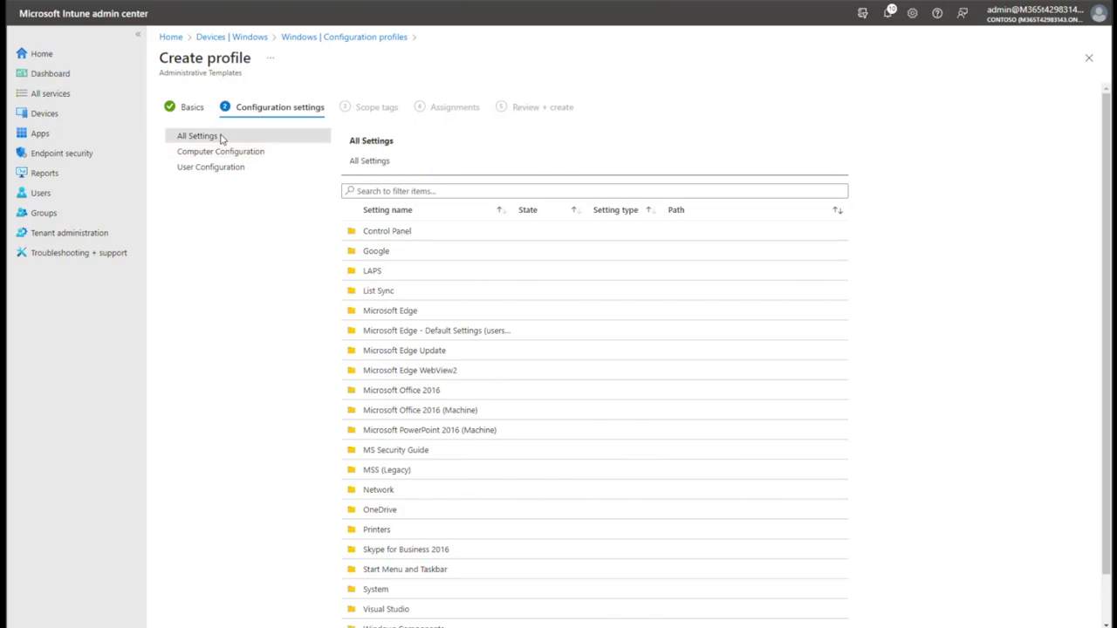
pyautogui.click(264, 153)
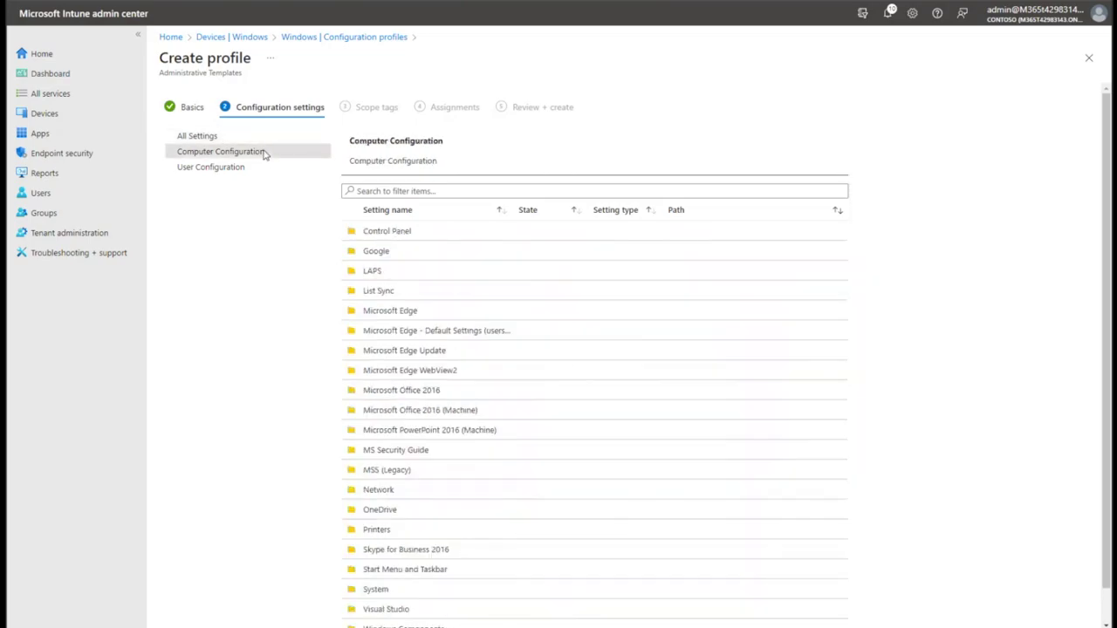
pyautogui.click(262, 168)
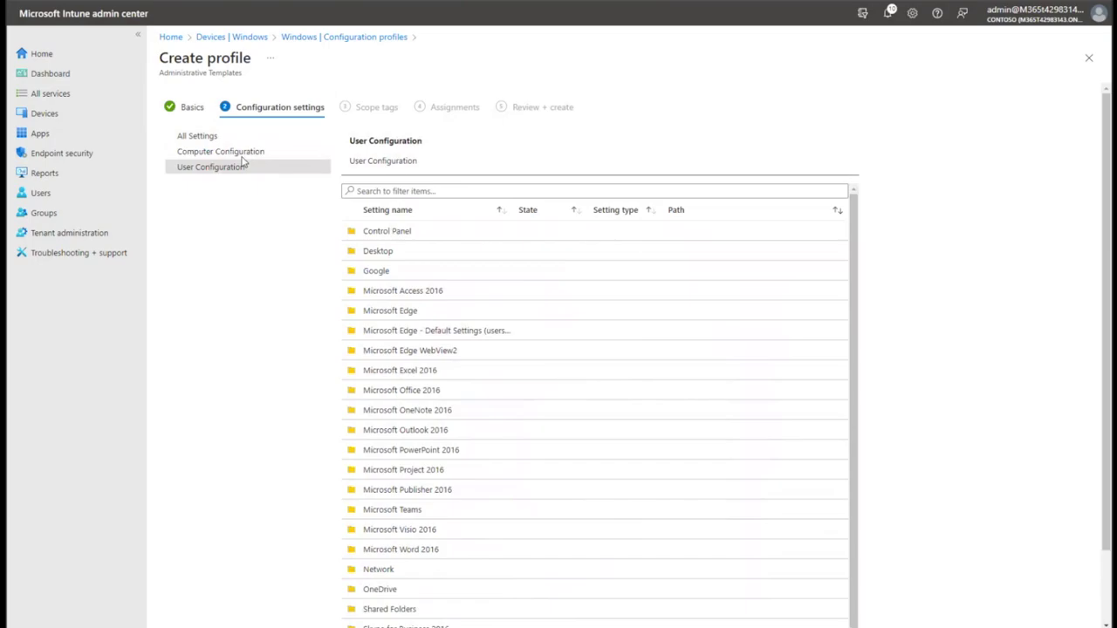
pyautogui.click(242, 155)
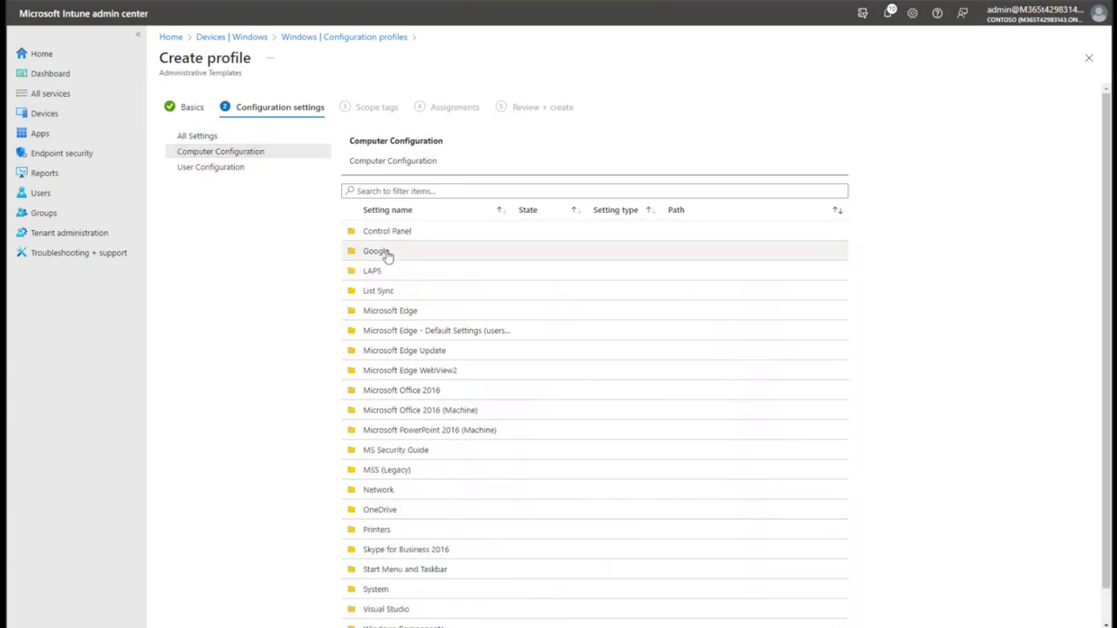
pyautogui.click(387, 251)
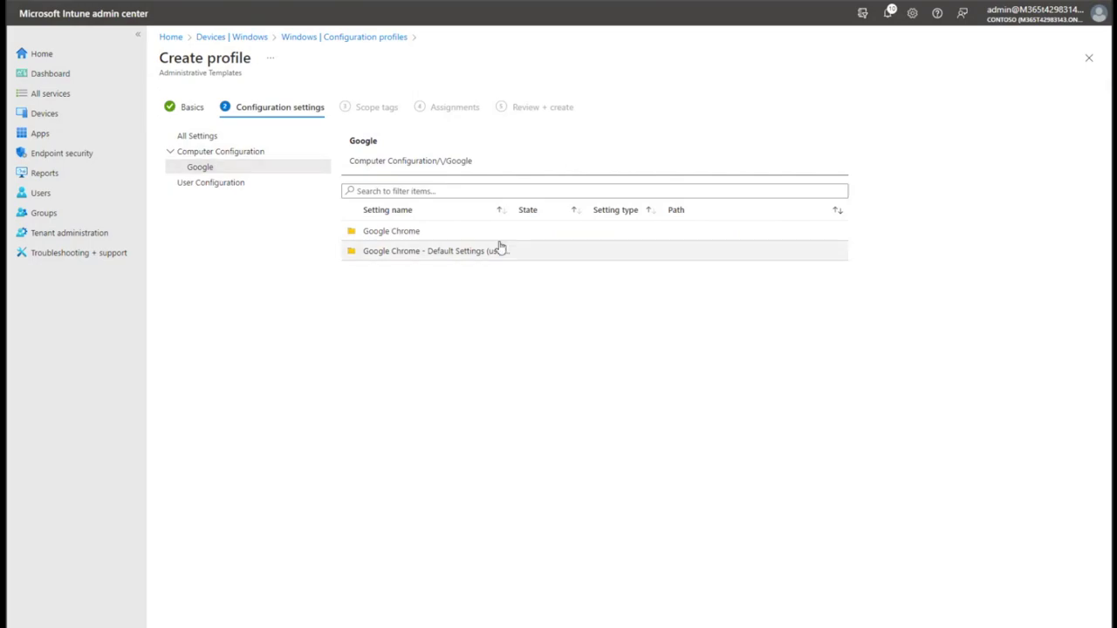
pyautogui.click(199, 136)
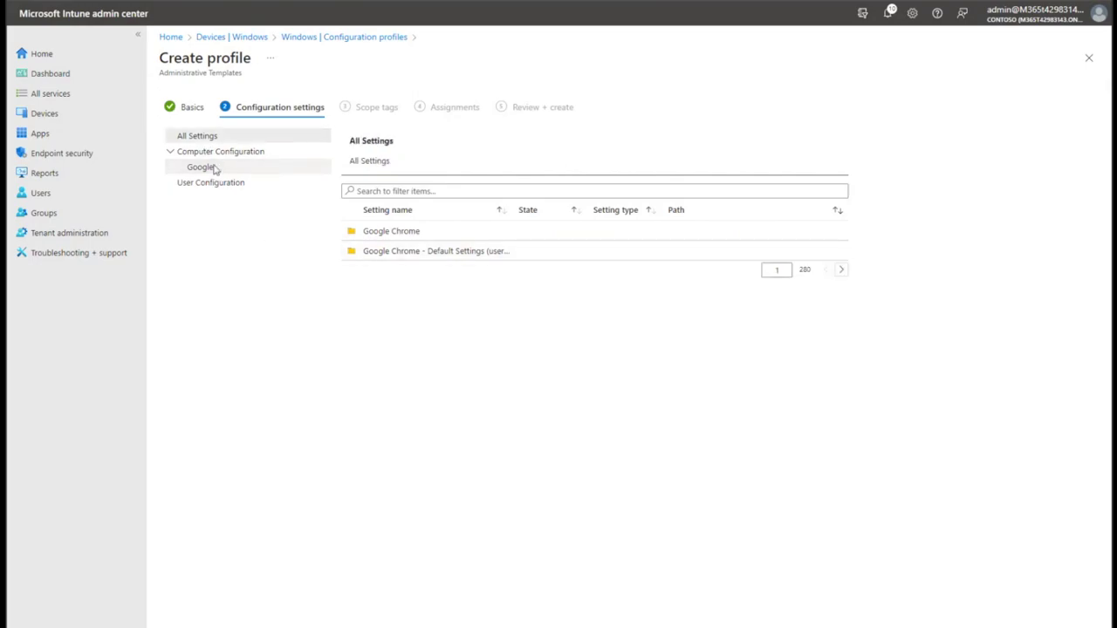
# Search the settings for 'cnedrive' and widen the Setting name column to read the results.
pyautogui.click(415, 192)
pyautogui.write('cnedrive')
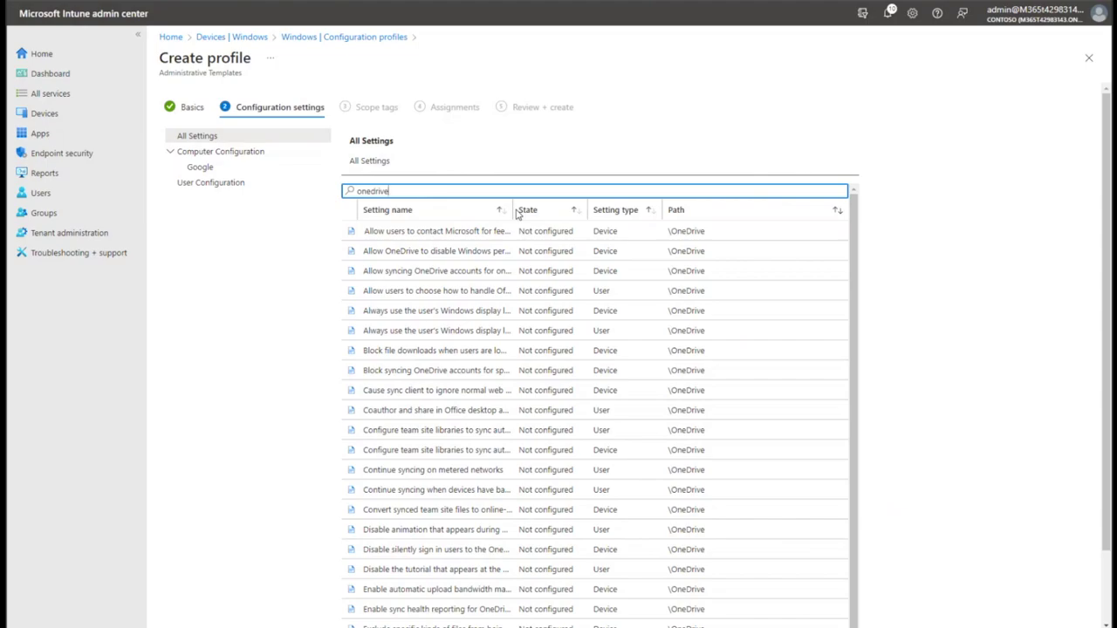
pyautogui.moveTo(509, 210); pyautogui.dragTo(632, 225)
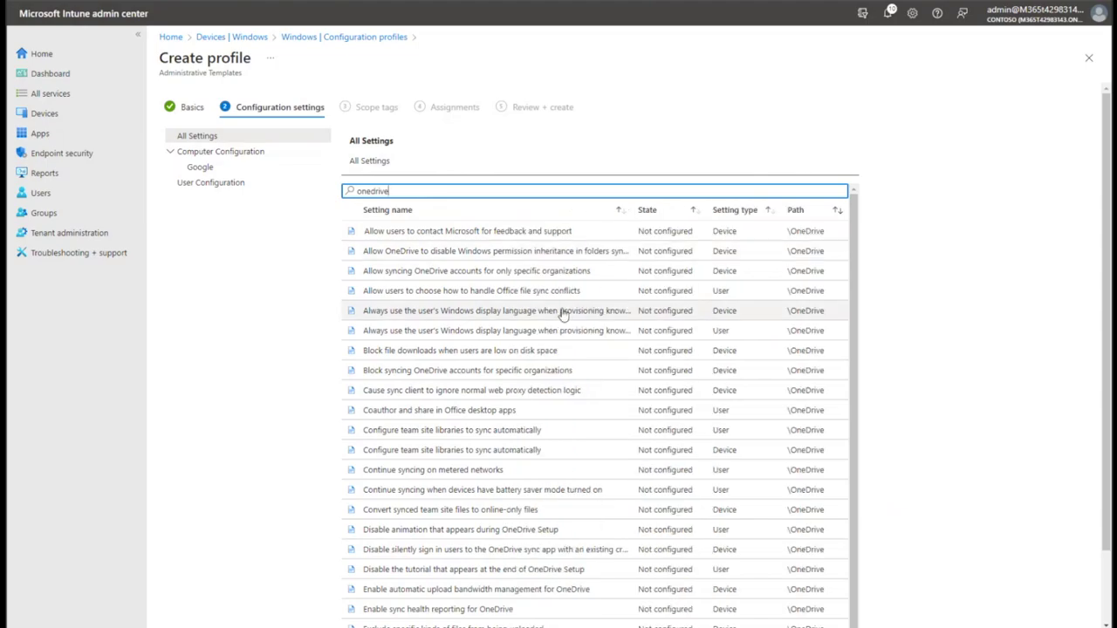
pyautogui.scroll(-1, 563, 314)
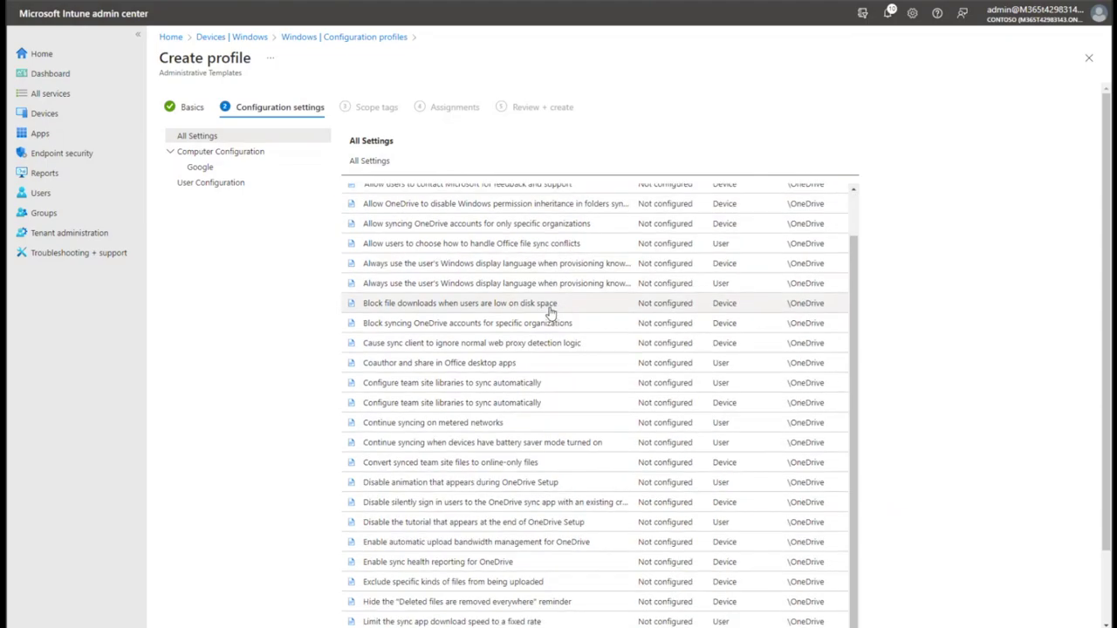
pyautogui.scroll(-1, 539, 361)
pyautogui.scroll(1, 449, 454)
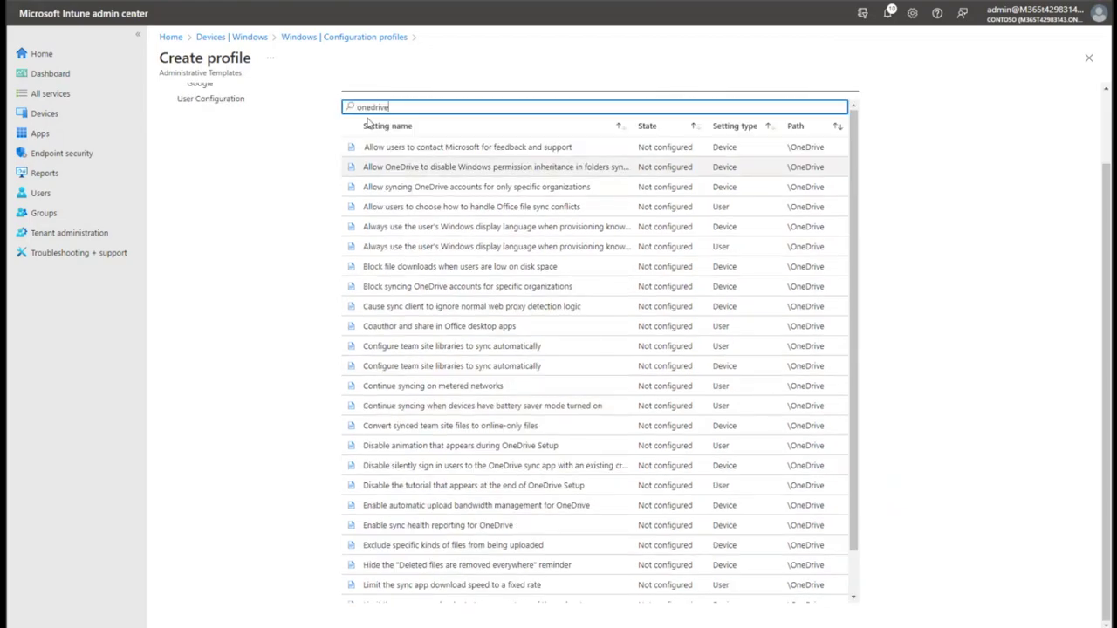
# Search 'sil' and set 'Silently sign in users to the OneDrive sync app' to Enabled.
pyautogui.moveTo(411, 103); pyautogui.dragTo(353, 106)
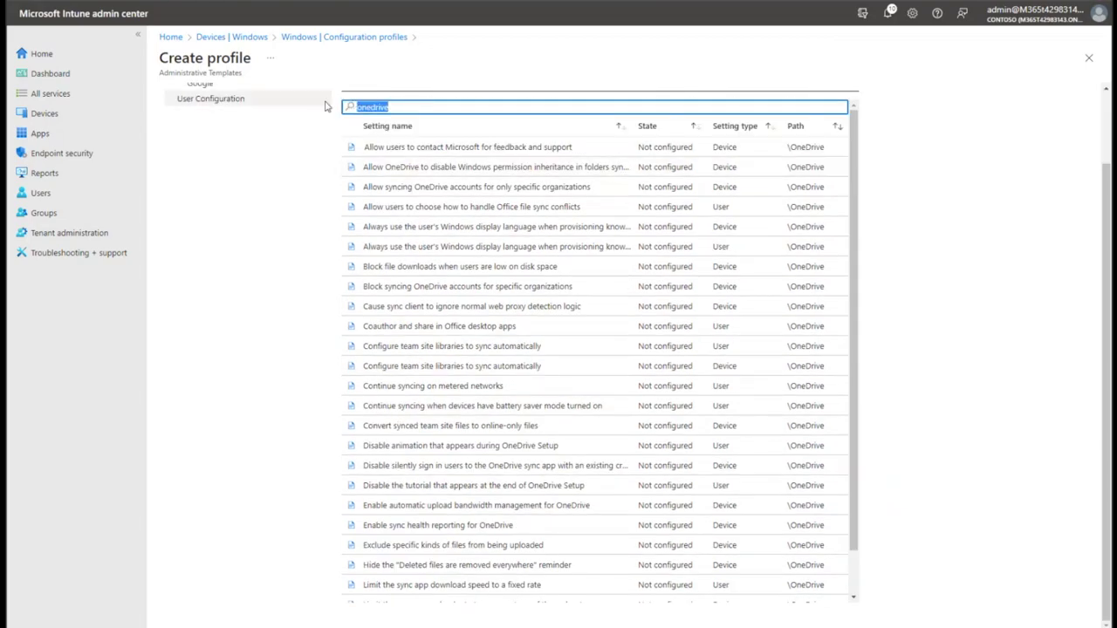
pyautogui.write('sil')
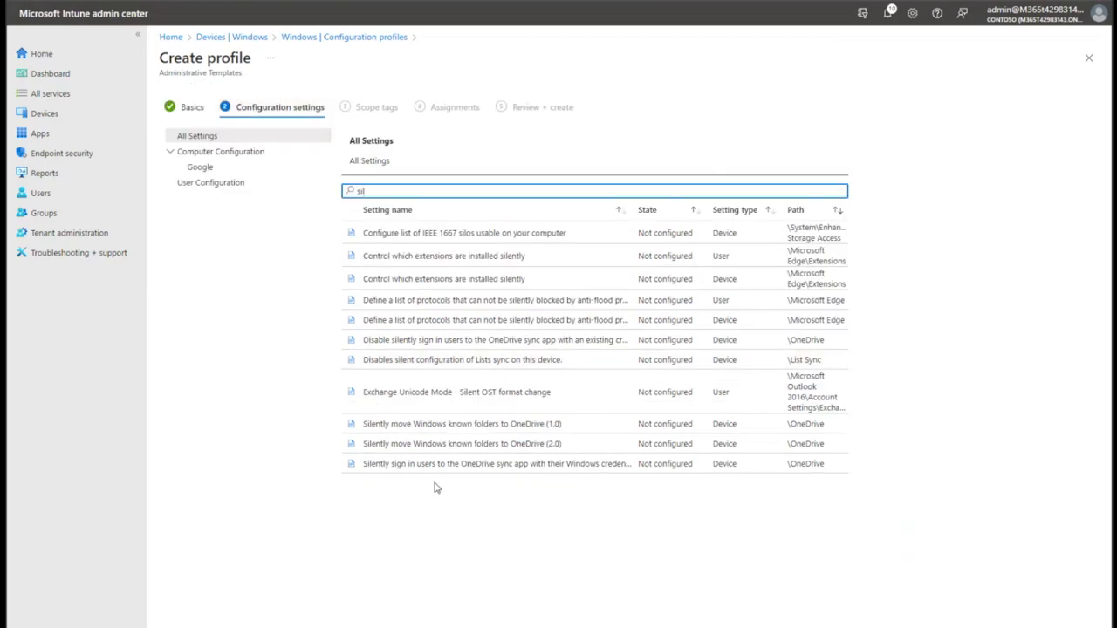
pyautogui.click(589, 464)
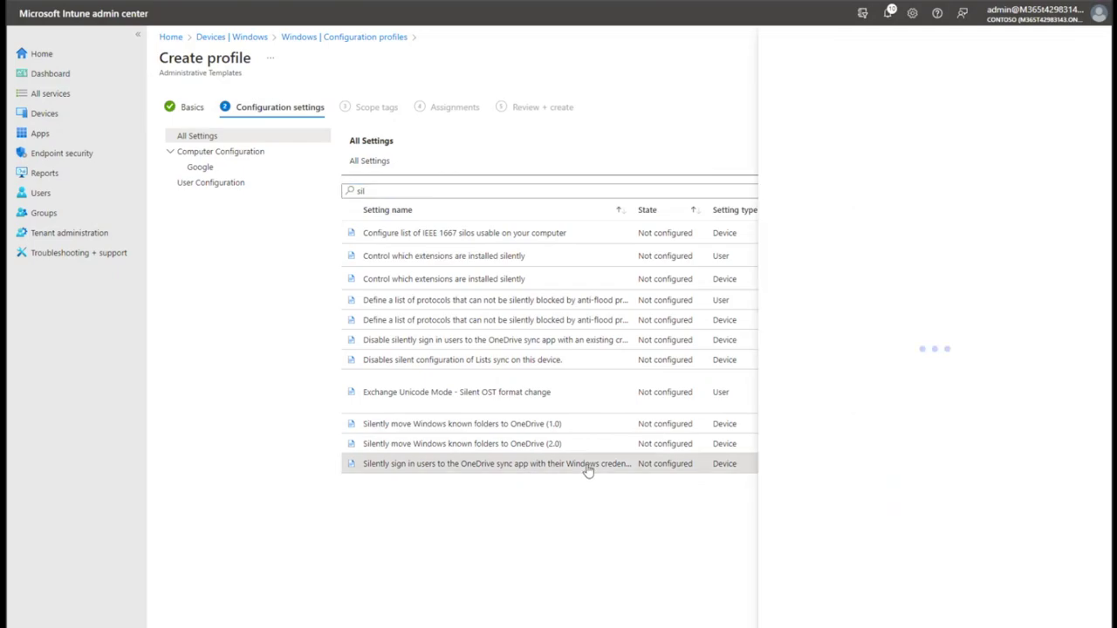
pyautogui.click(802, 308)
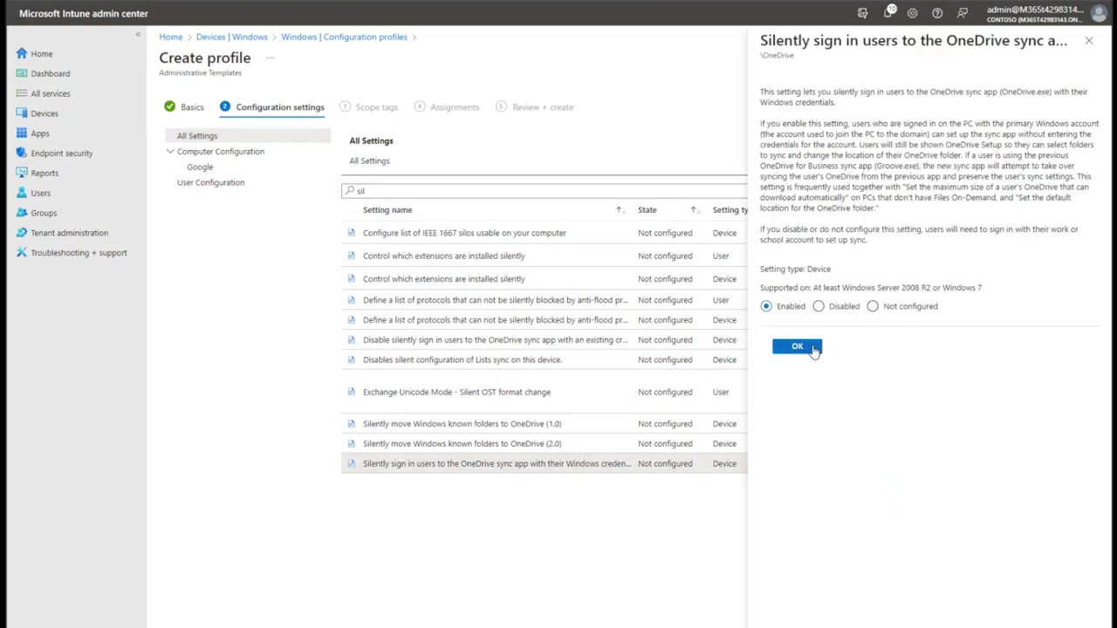
pyautogui.click(797, 346)
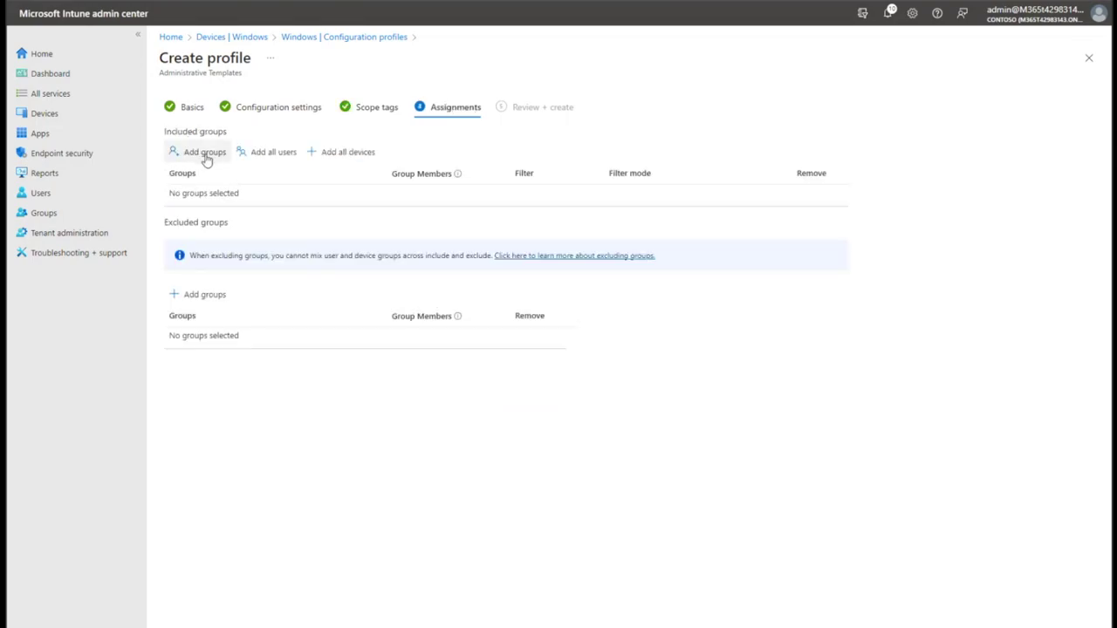
# Add the intune-users group to the profile's assignments.
pyautogui.click(207, 157)
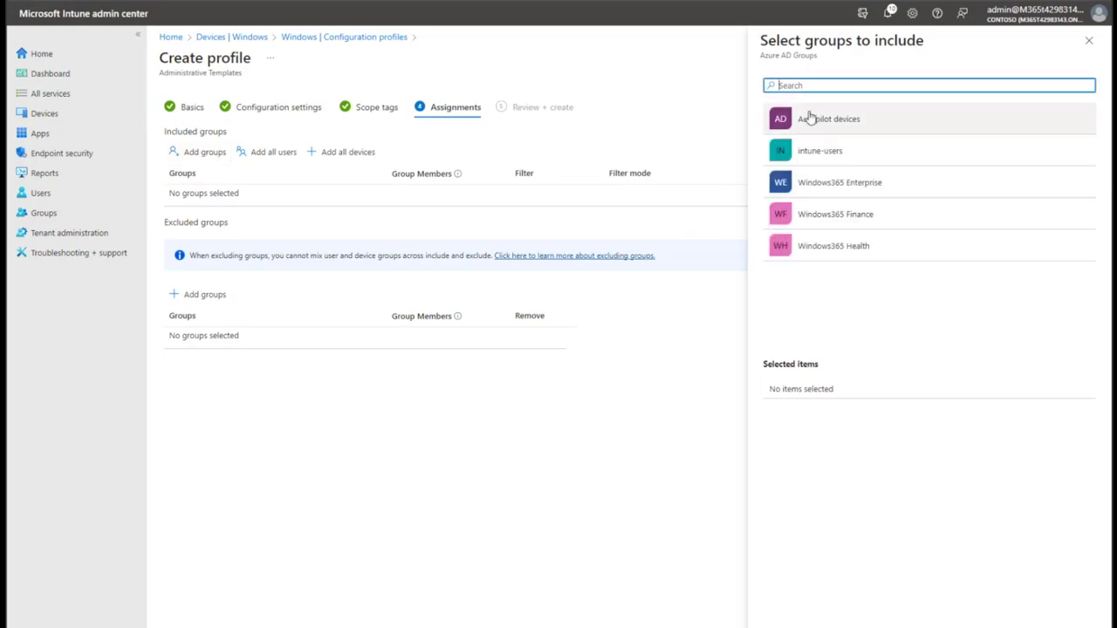
pyautogui.click(816, 159)
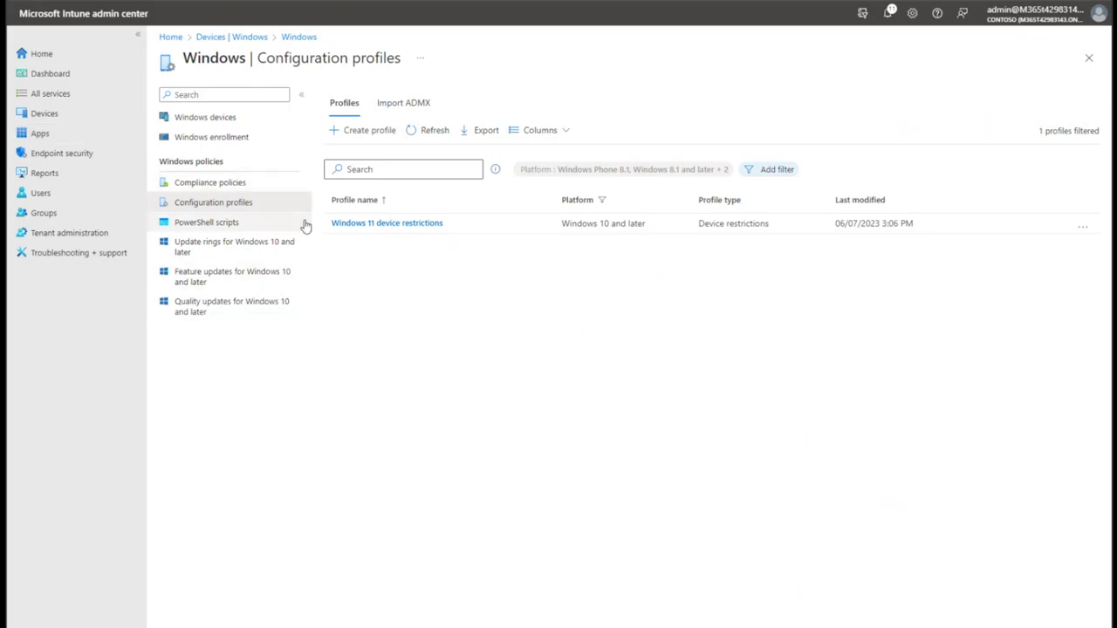
# View the Windows PowerShell scripts, then list all apps filtered to the Windows platform.
pyautogui.click(223, 221)
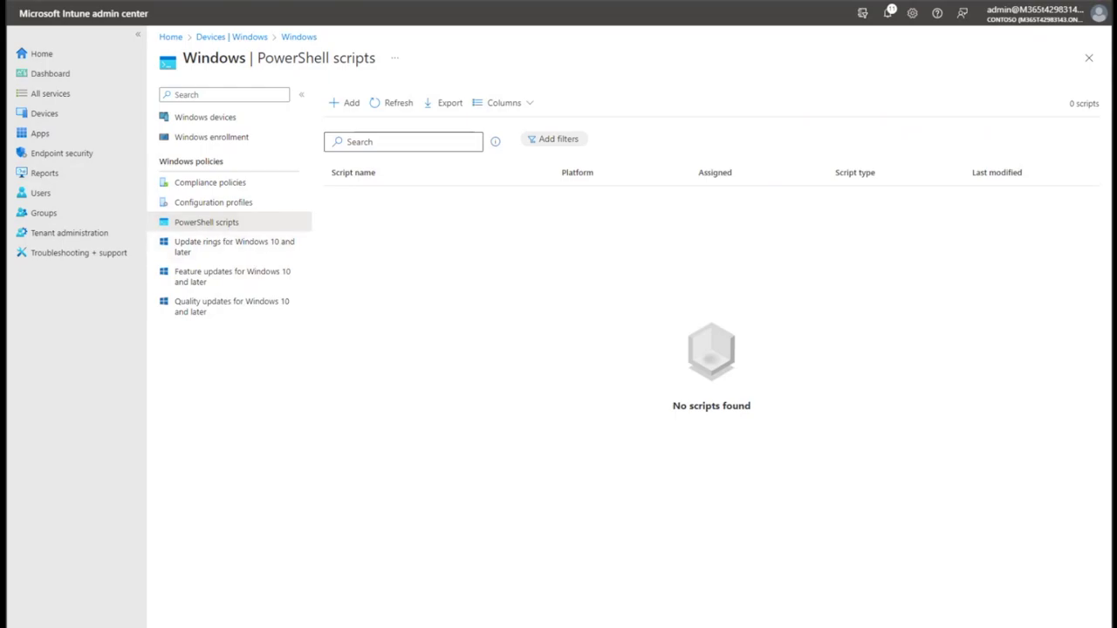
pyautogui.click(43, 133)
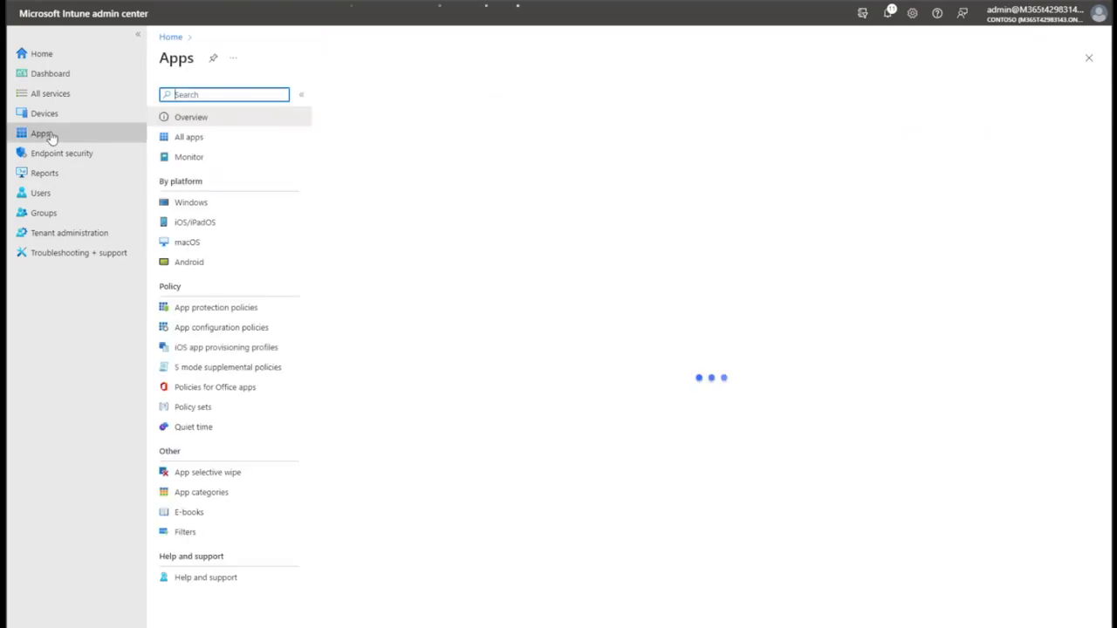
pyautogui.click(190, 137)
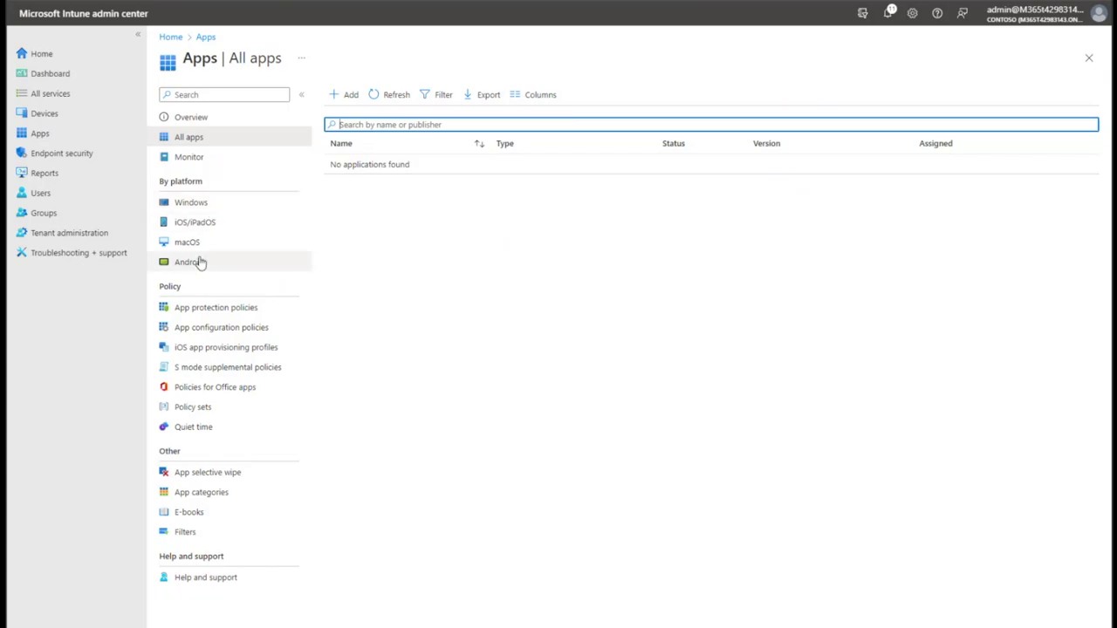
pyautogui.click(261, 204)
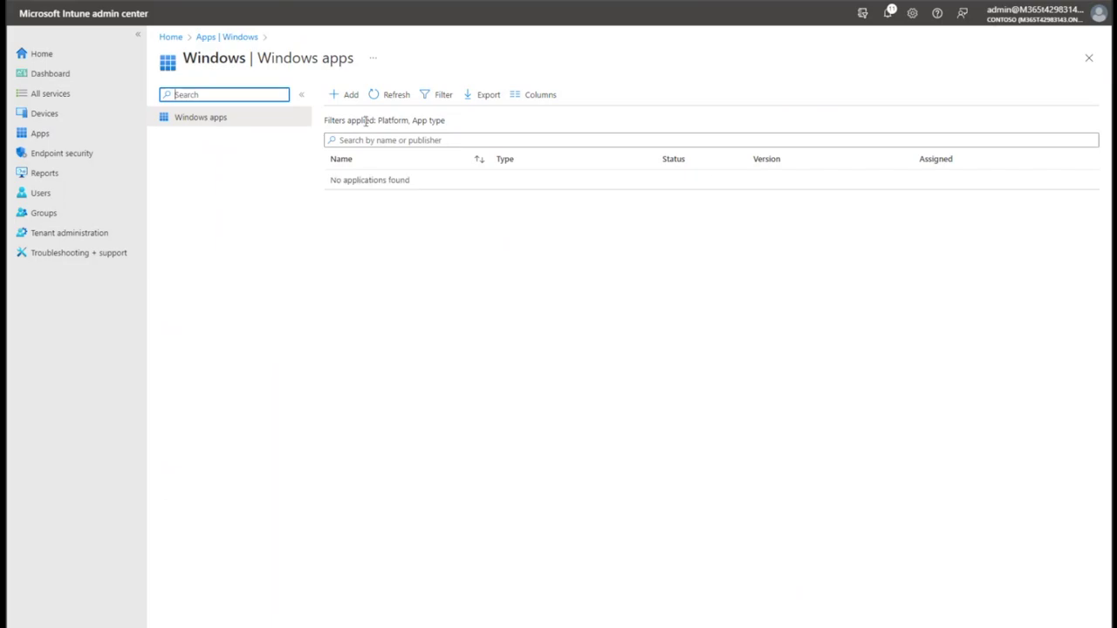
# Begin a new Windows app with Line-of-business app as the app type.
pyautogui.click(345, 95)
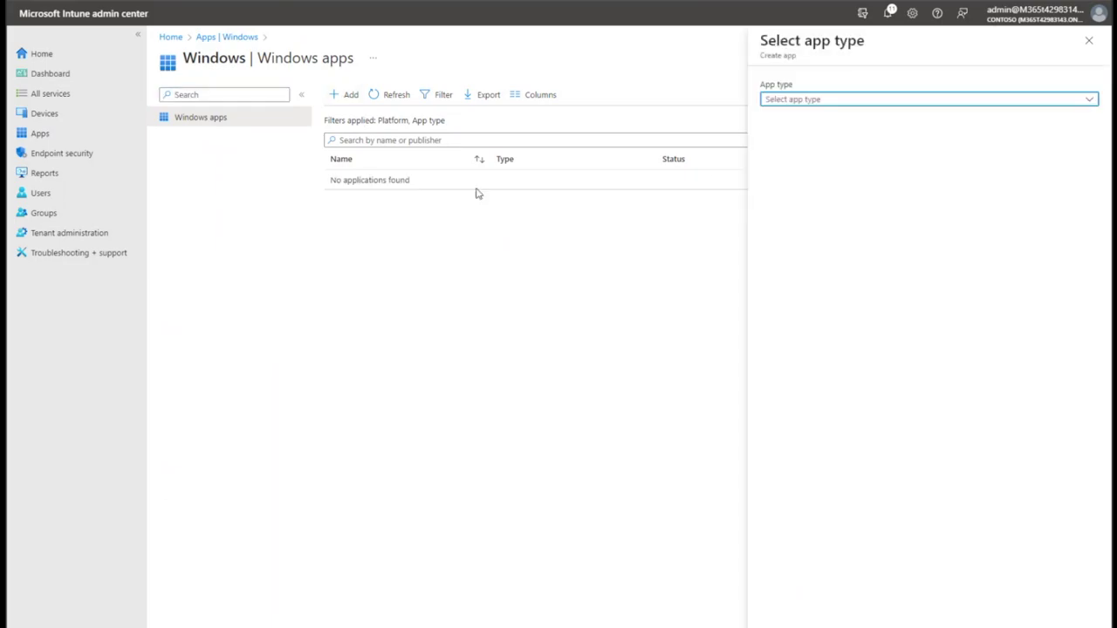
pyautogui.click(812, 100)
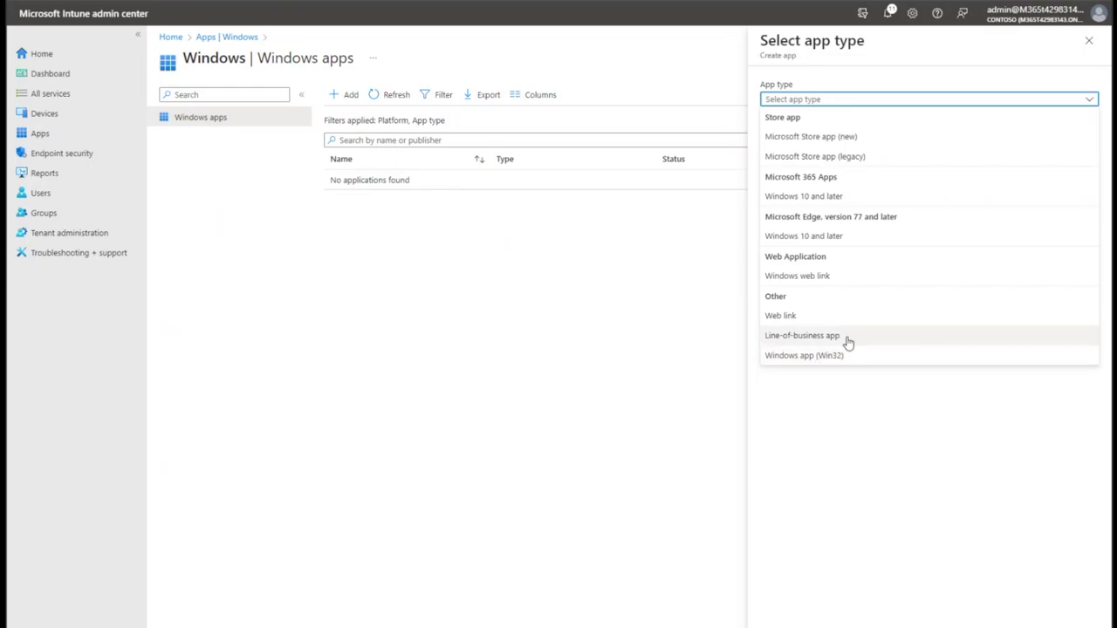
pyautogui.click(807, 336)
pyautogui.click(780, 611)
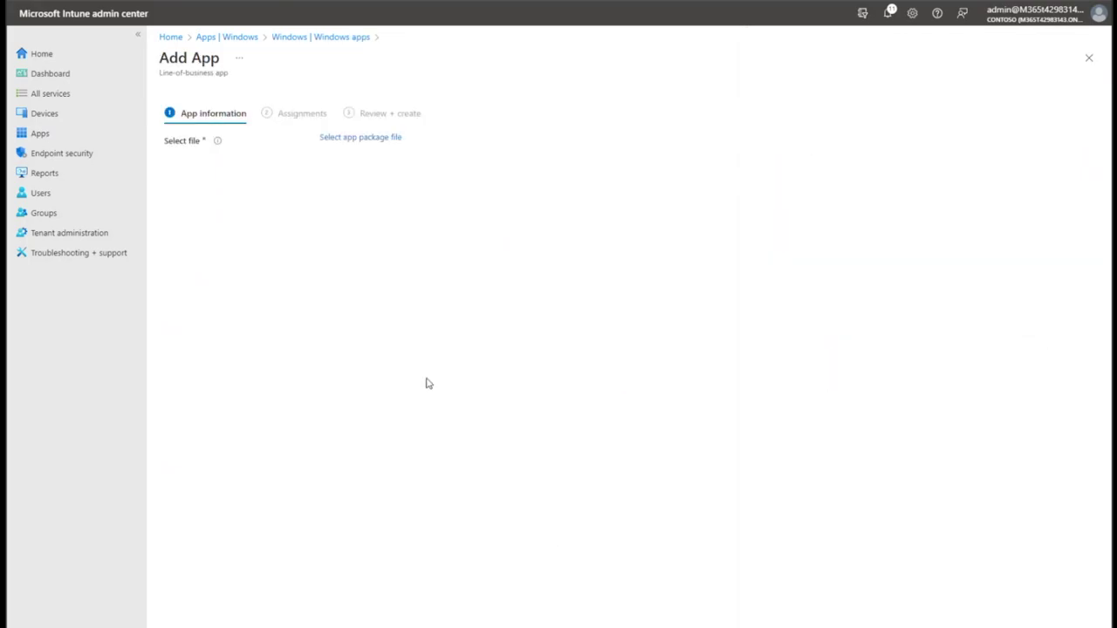
# Choose AzInfoProtection_UL.msi from the computer as the app package file.
pyautogui.click(346, 139)
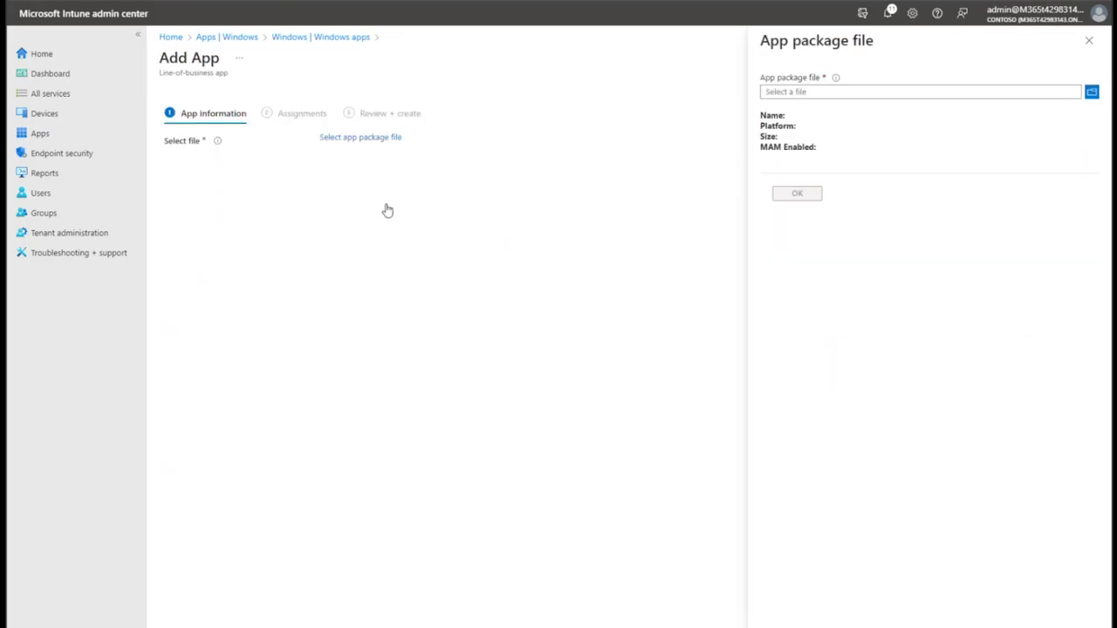
pyautogui.click(1092, 93)
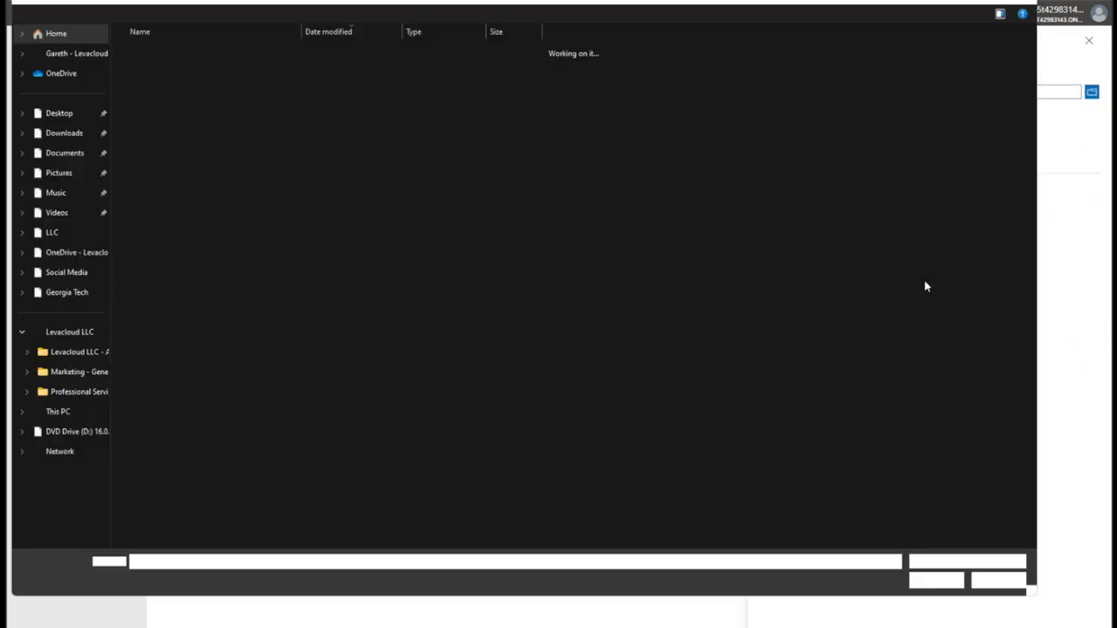
pyautogui.click(171, 67)
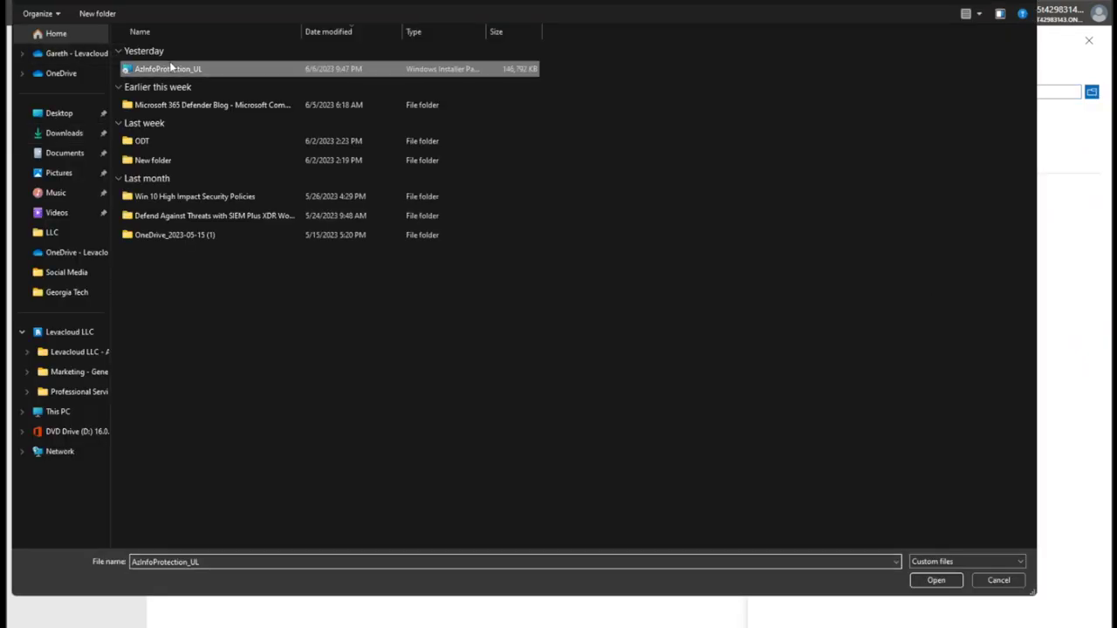
pyautogui.click(943, 583)
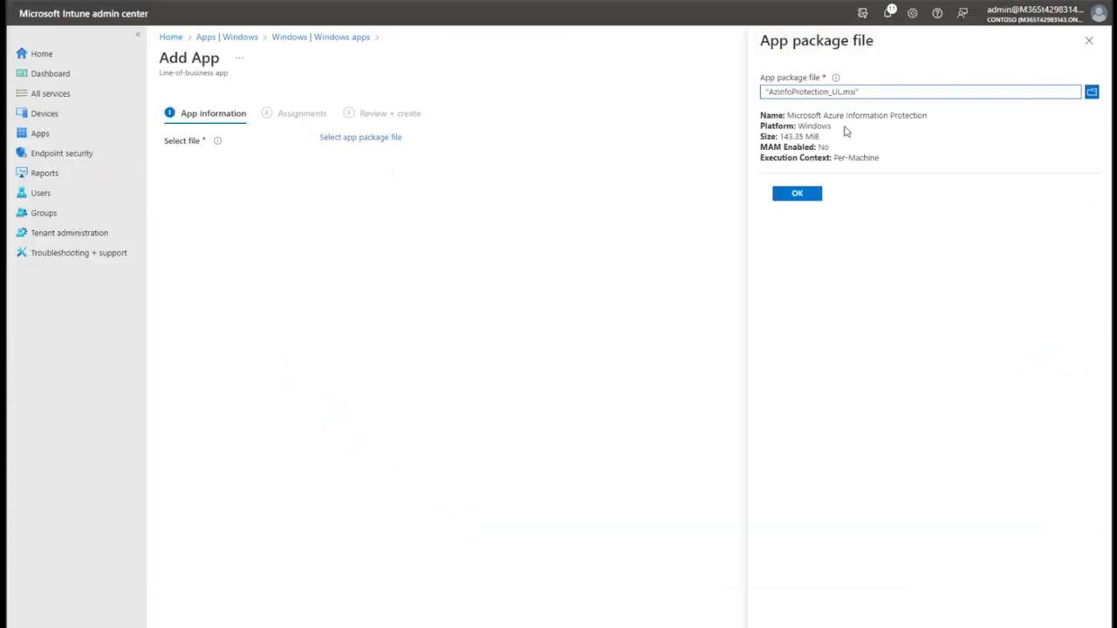
pyautogui.click(788, 197)
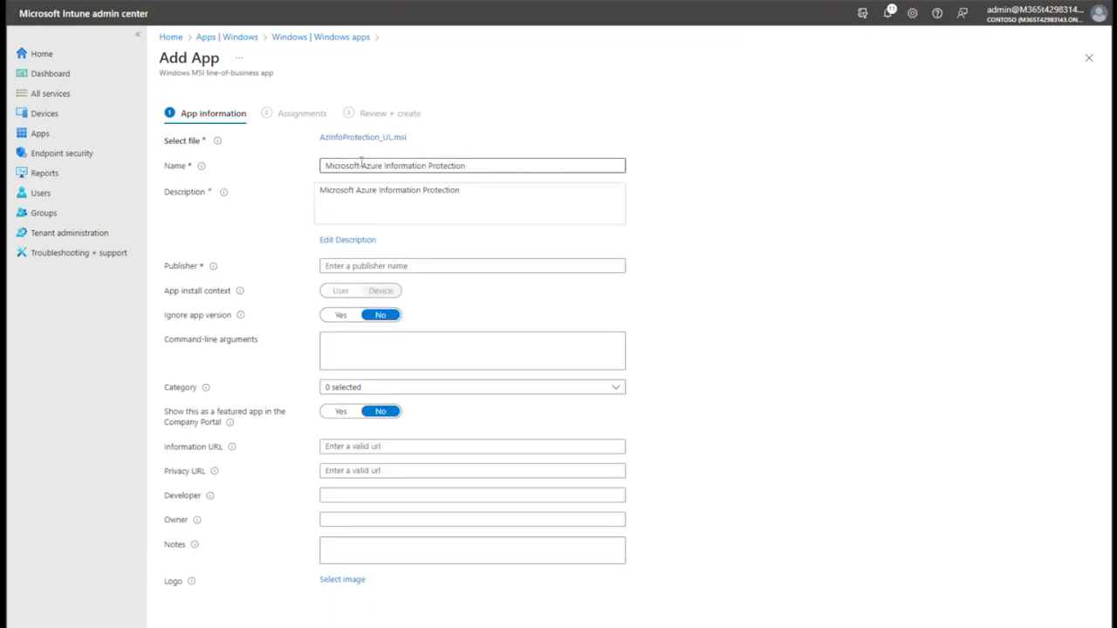
# Enter Microsoft as the publisher of Microsoft Azure Information Protection.
pyautogui.click(424, 268)
pyautogui.write('Microsoft')
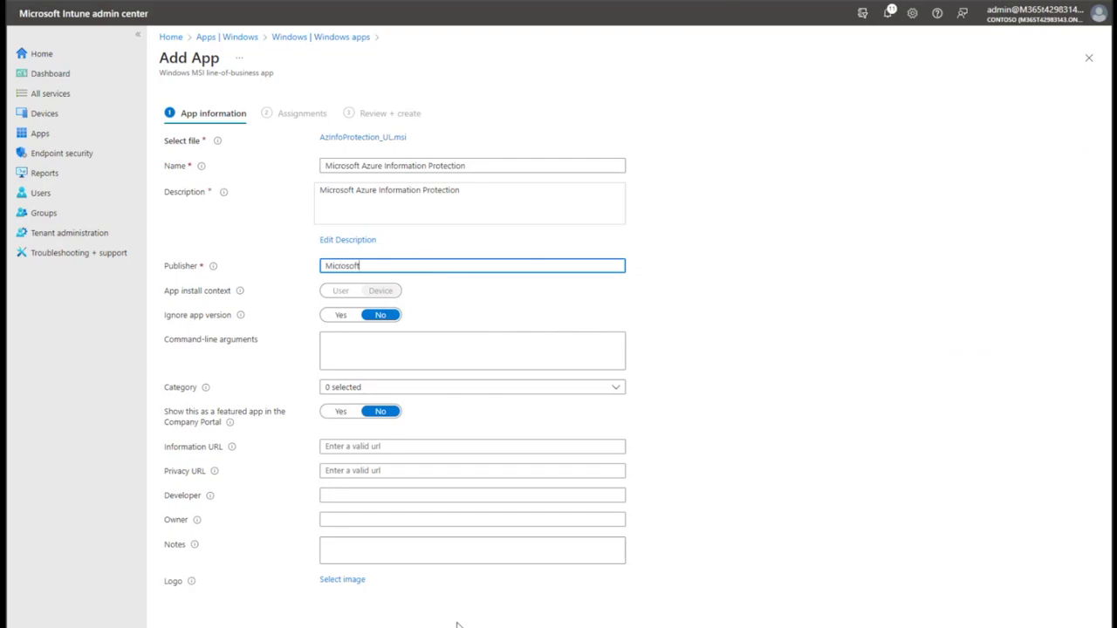
pyautogui.click(331, 590)
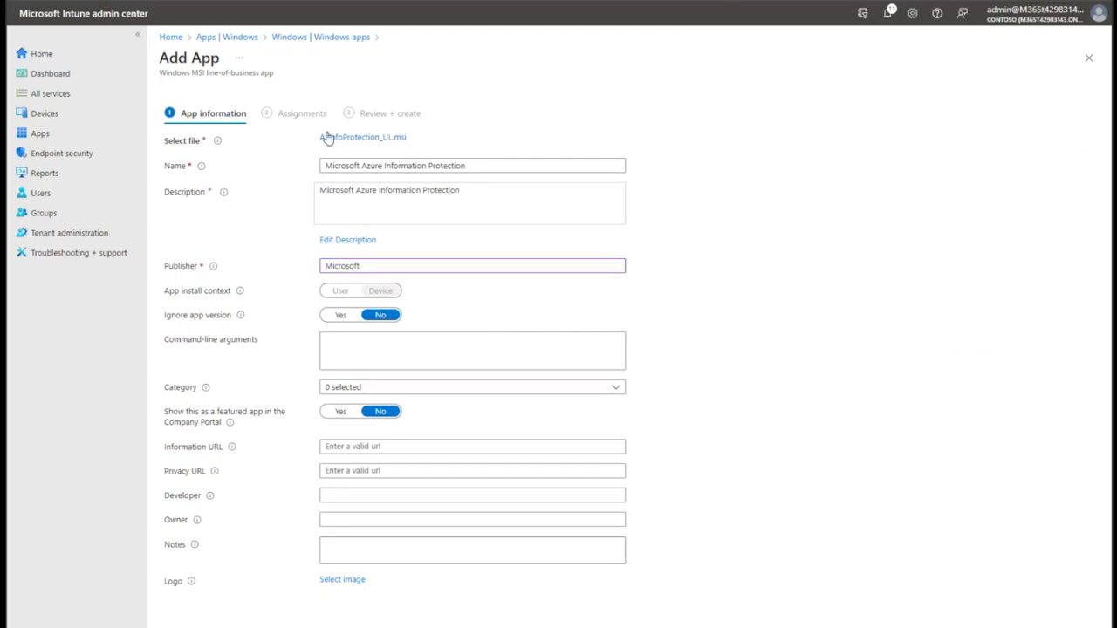
pyautogui.moveTo(172, 417); pyautogui.dragTo(238, 426)
pyautogui.click(777, 442)
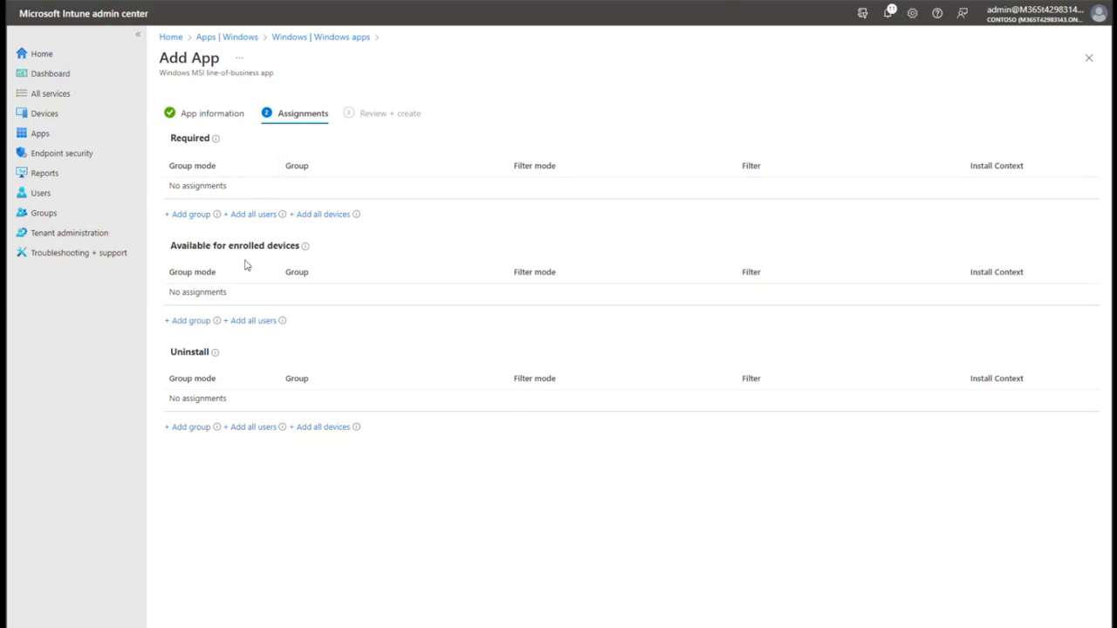
# Add intune-users, found by search, as the Required assignment group.
pyautogui.click(201, 219)
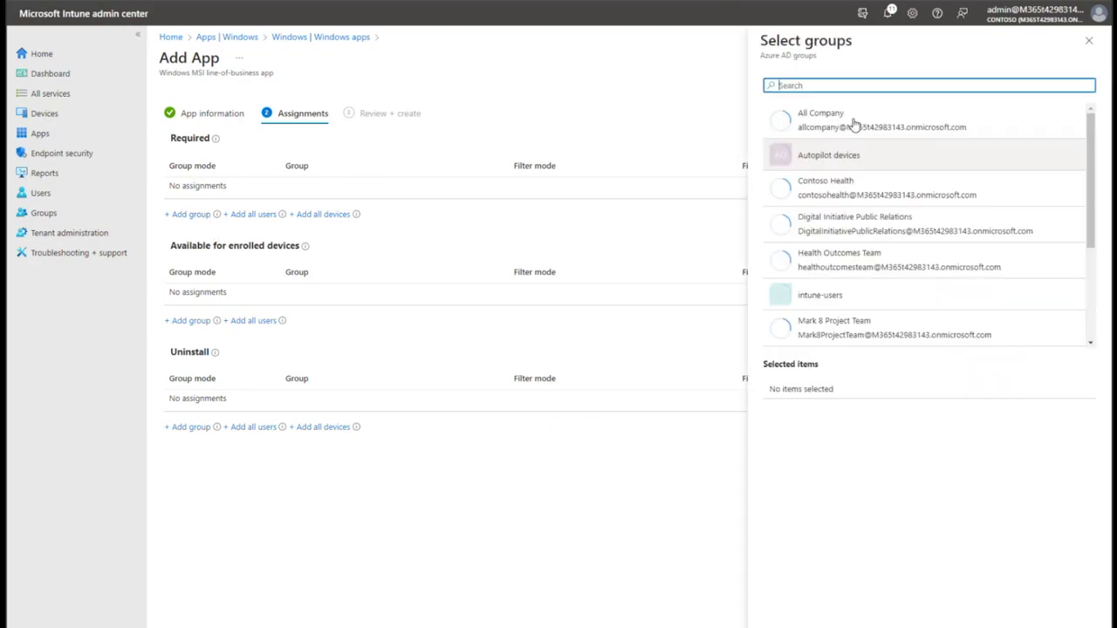
pyautogui.write('intine')
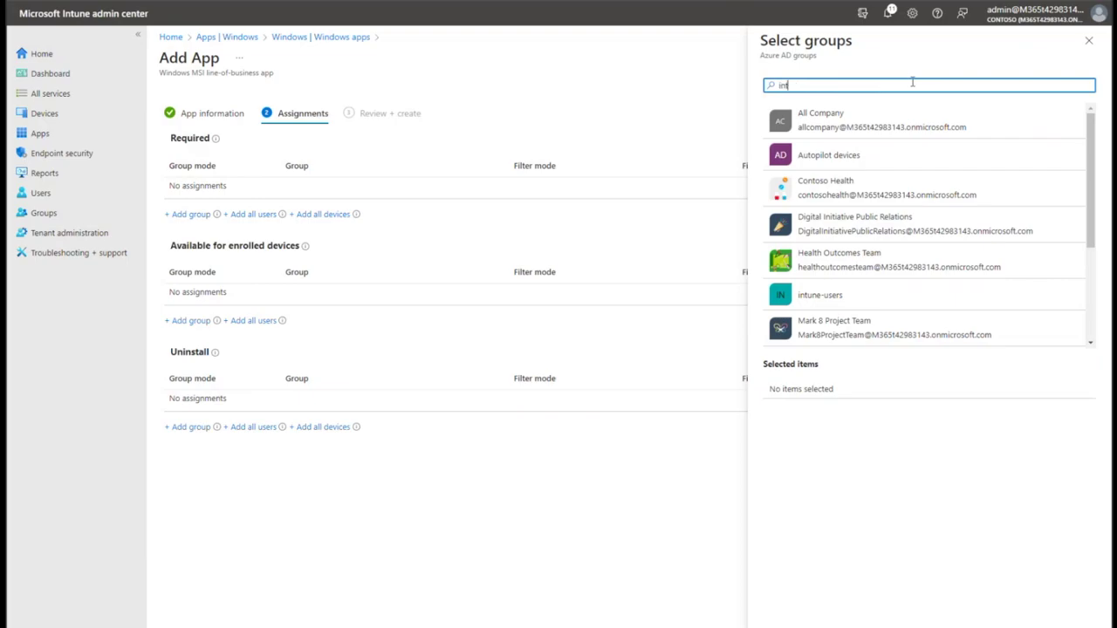
pyautogui.press('BackSpace')
pyautogui.press('BackSpace')
pyautogui.press('BackSpace')
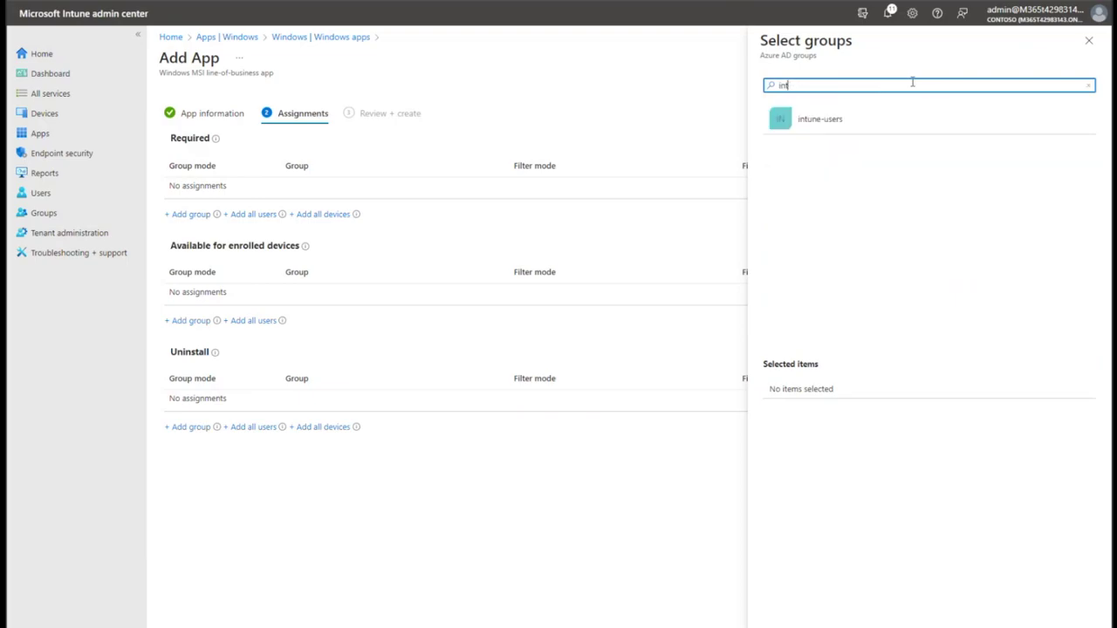
pyautogui.click(880, 131)
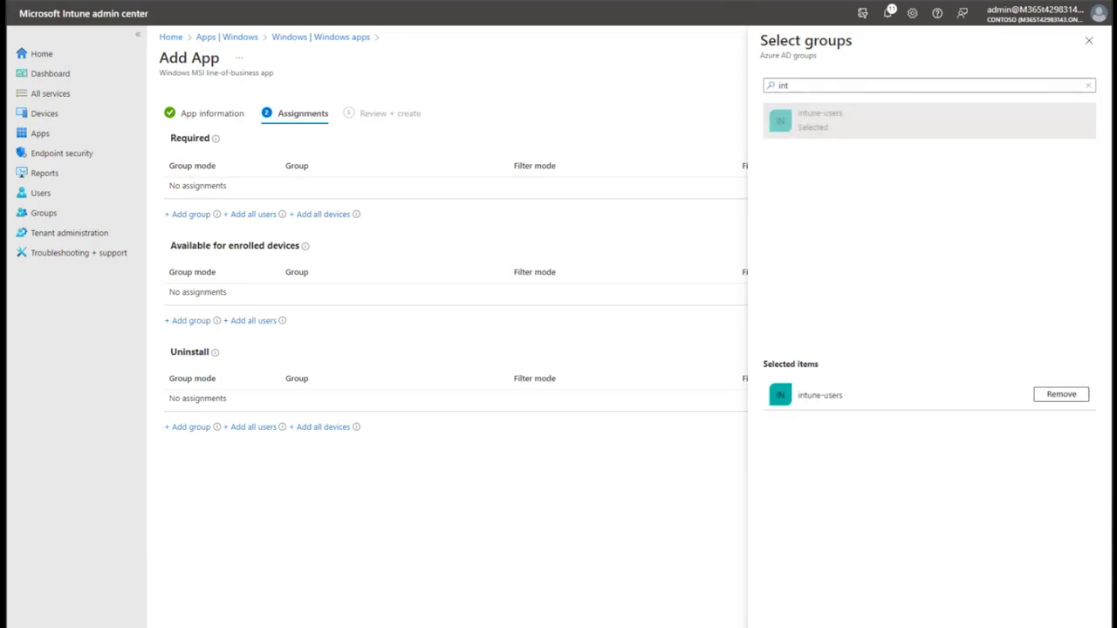
pyautogui.click(781, 615)
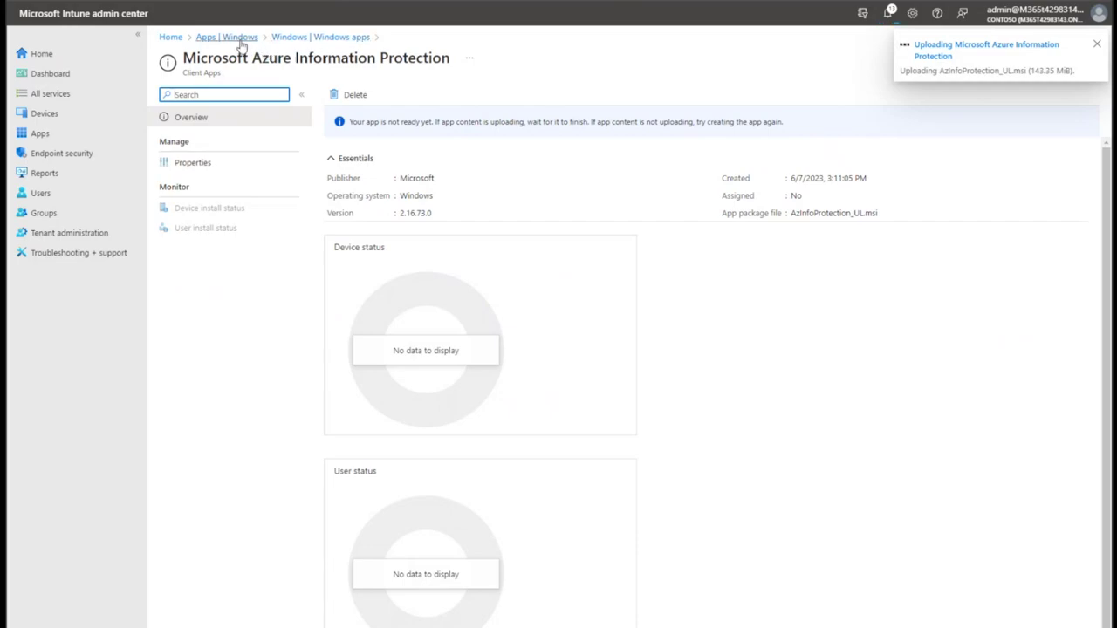
# Return to All apps and start a new app of type Microsoft Store app (new).
pyautogui.click(243, 40)
pyautogui.click(253, 137)
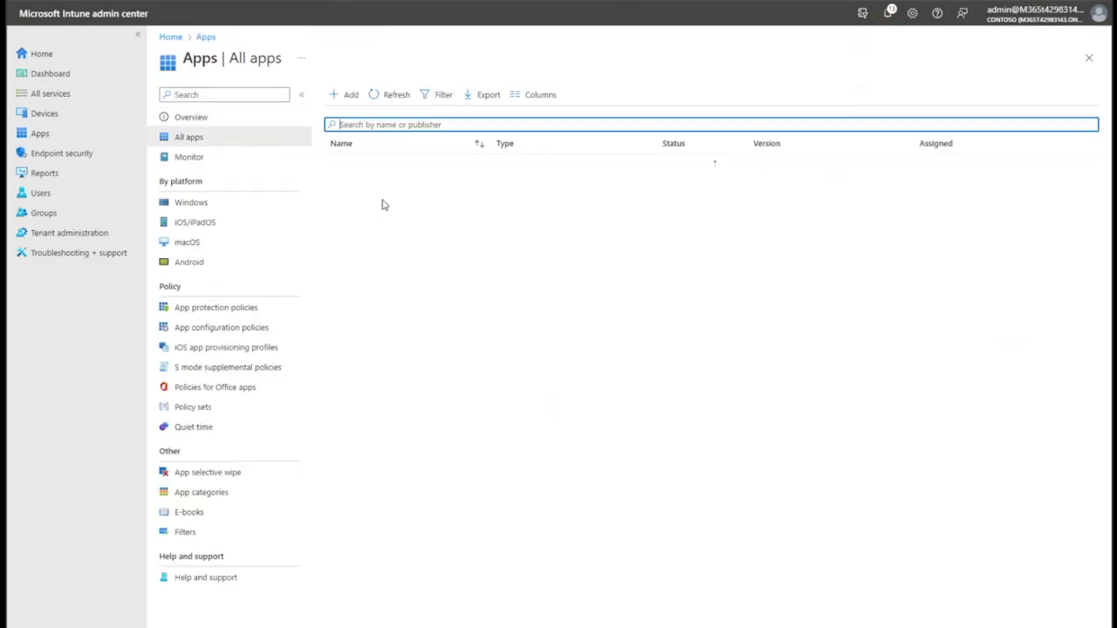
pyautogui.click(350, 95)
pyautogui.click(858, 103)
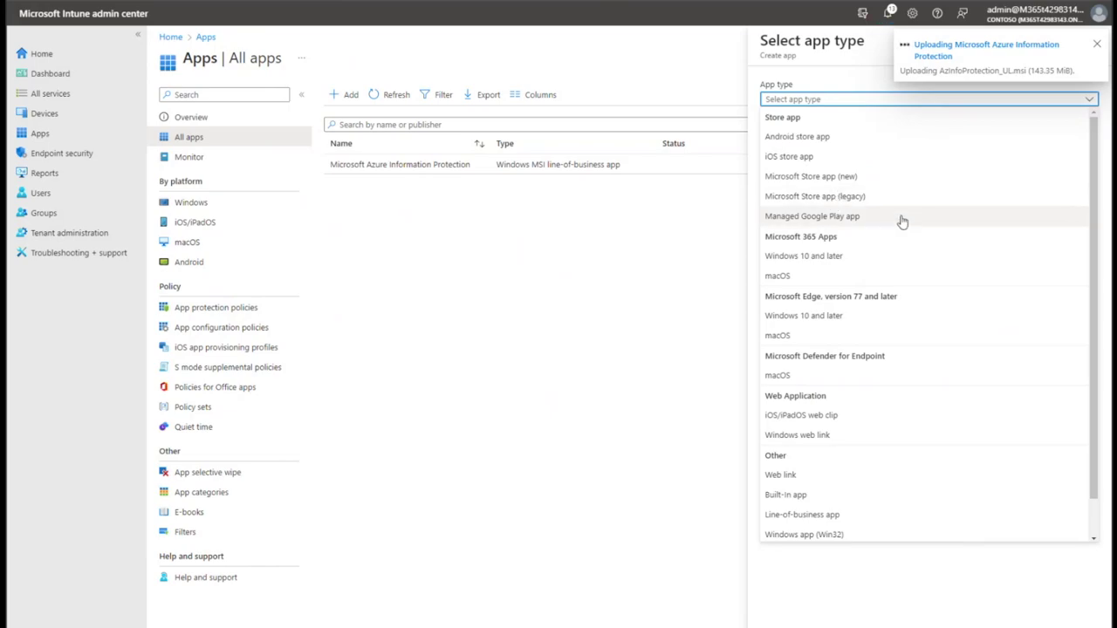
pyautogui.click(887, 178)
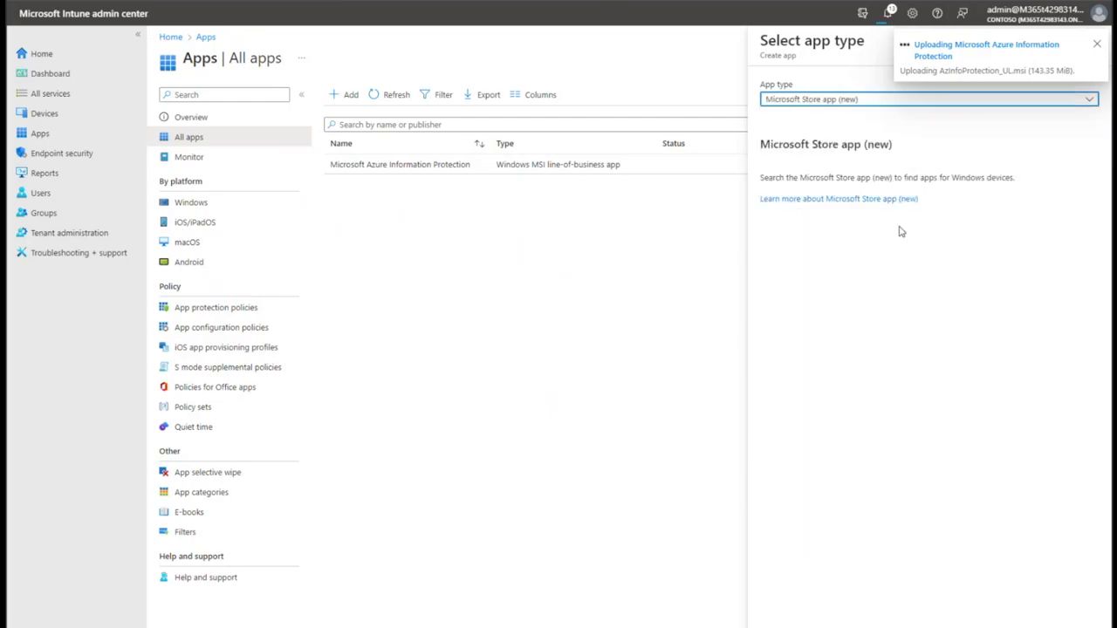
# Add Company Portal, found by searching 'company', as required for all devices.
pyautogui.click(785, 622)
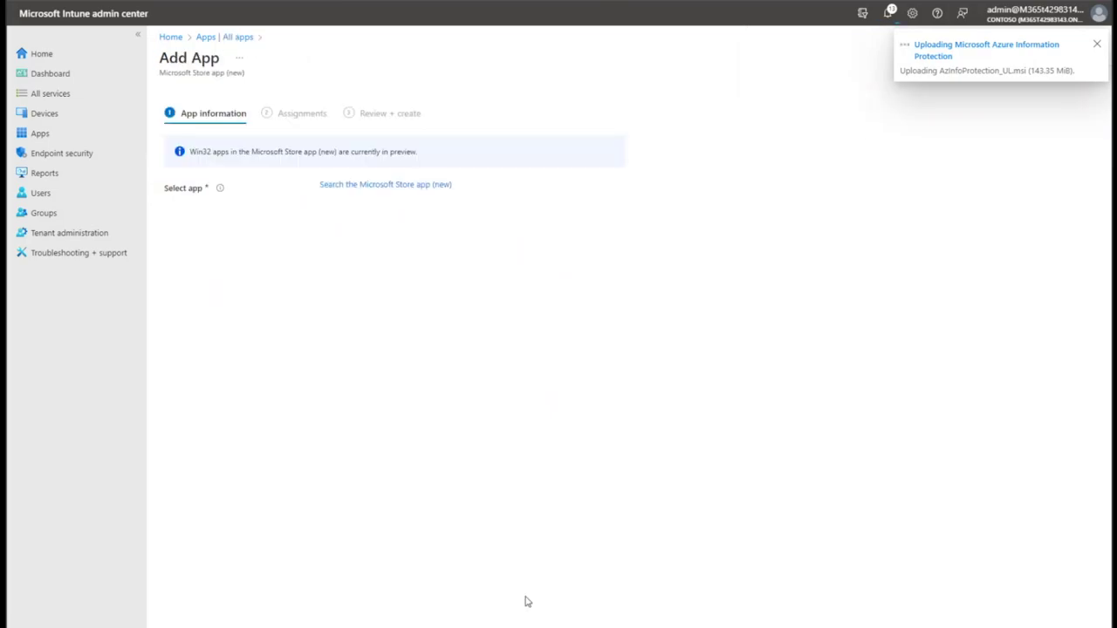
pyautogui.click(348, 186)
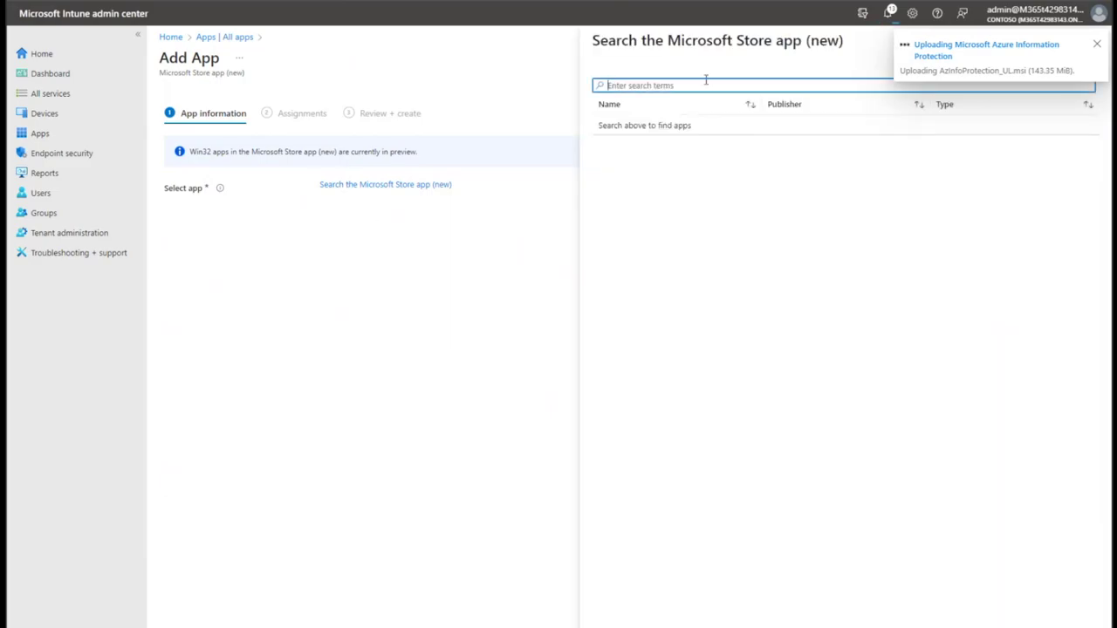
pyautogui.write('company')
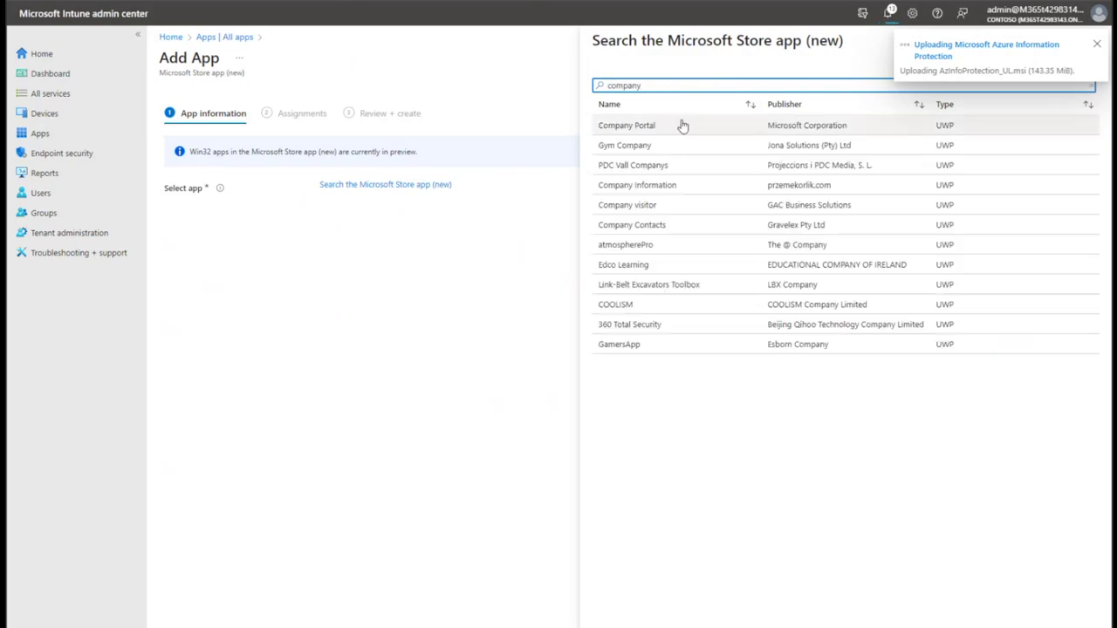
pyautogui.click(681, 122)
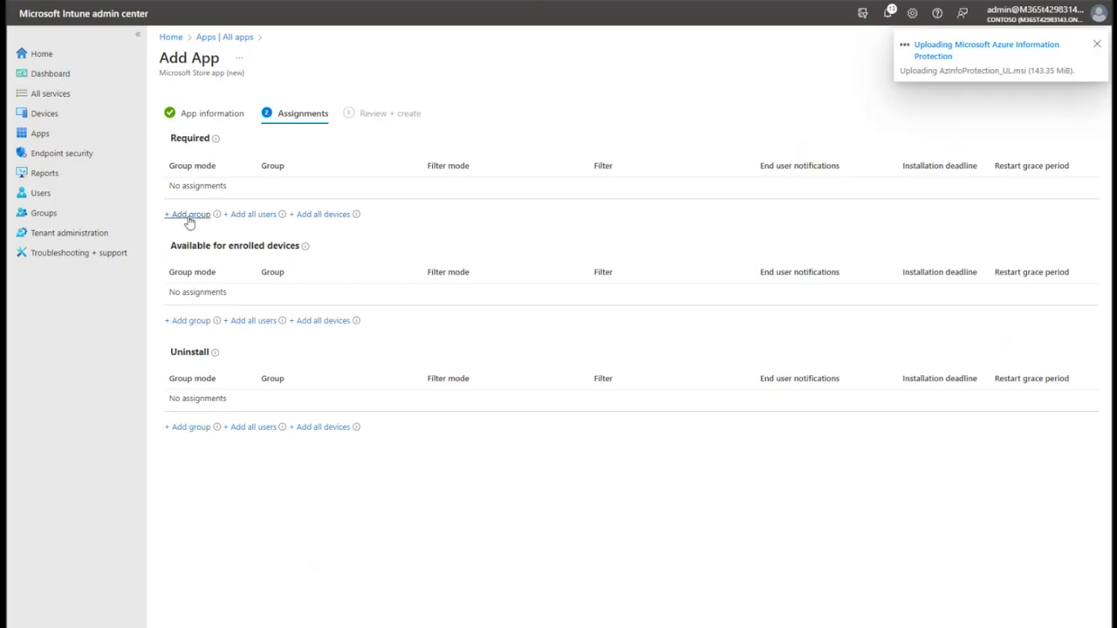
pyautogui.click(332, 214)
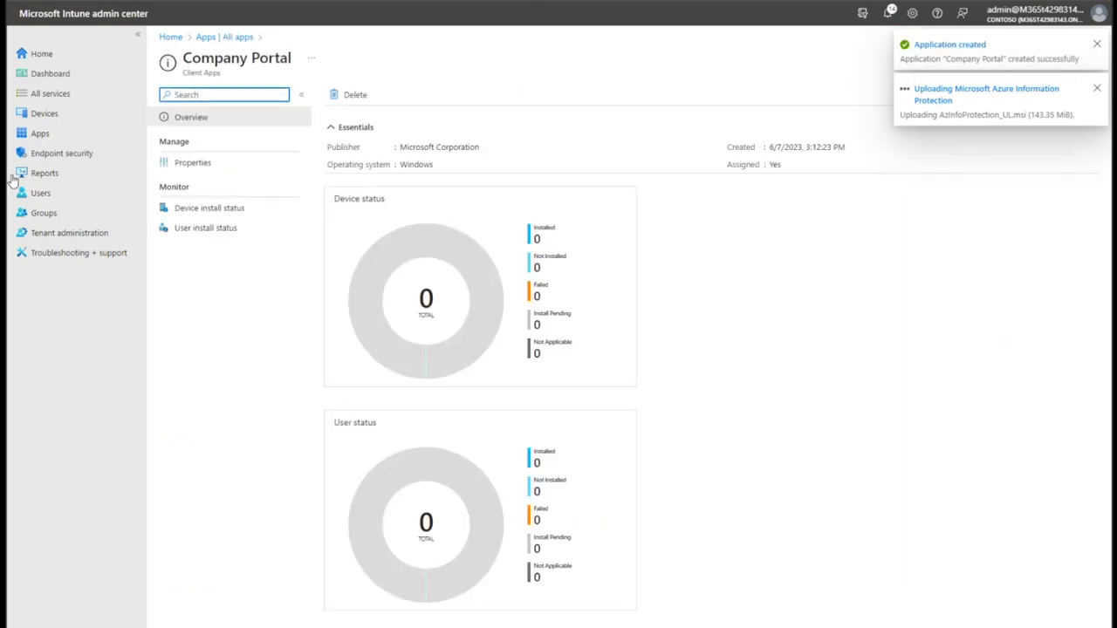
pyautogui.click(70, 133)
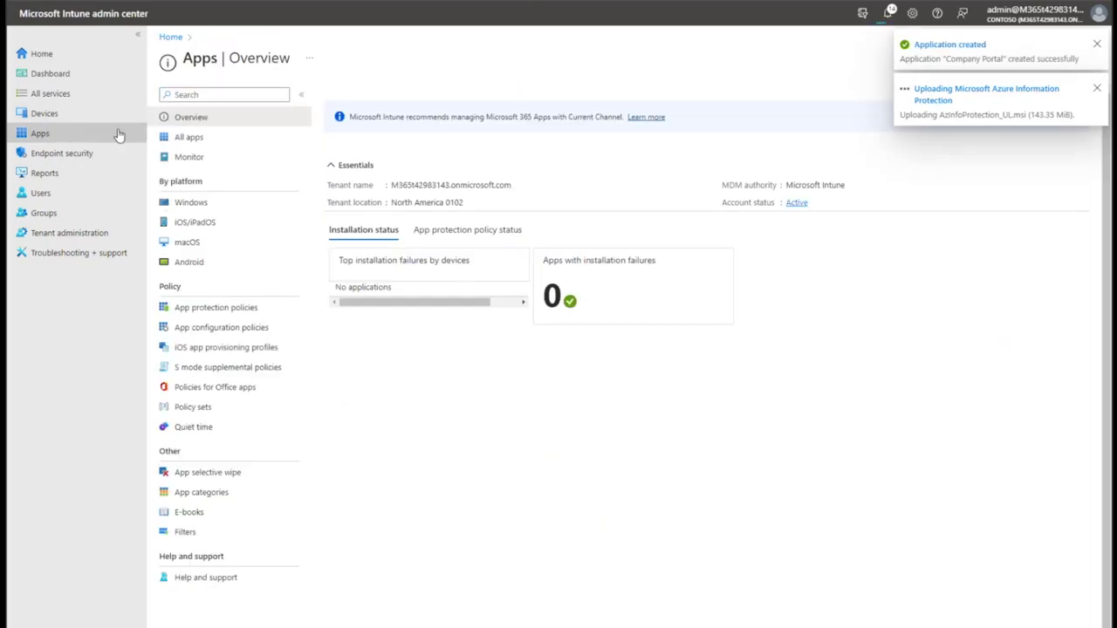
# From All apps, start another app of type Microsoft Store app (new).
pyautogui.click(206, 140)
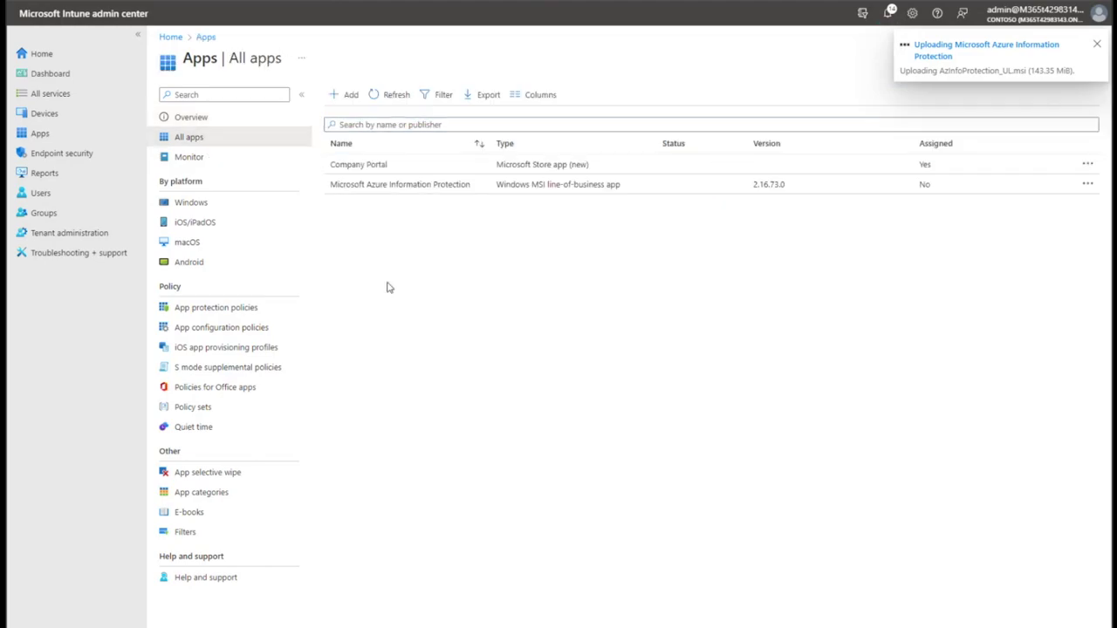
pyautogui.click(347, 95)
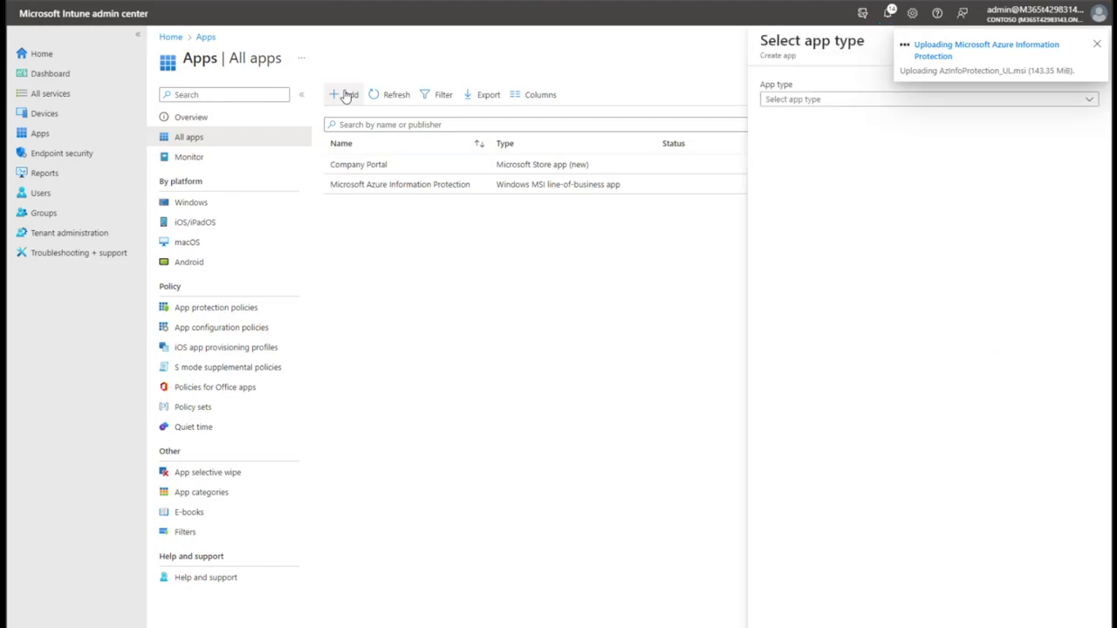
pyautogui.click(827, 101)
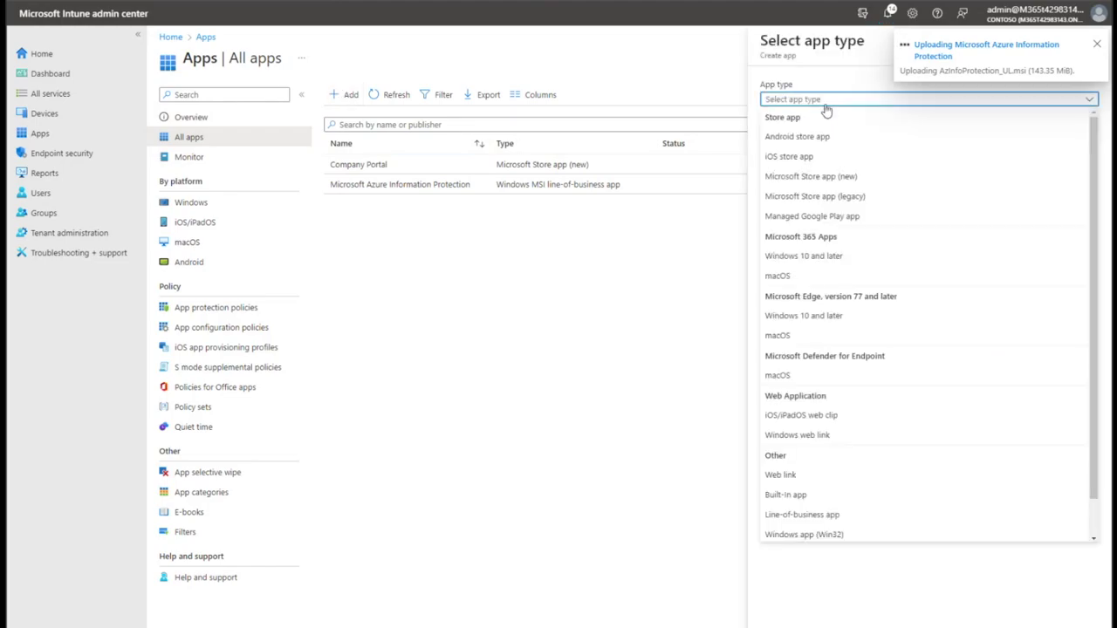
pyautogui.click(813, 178)
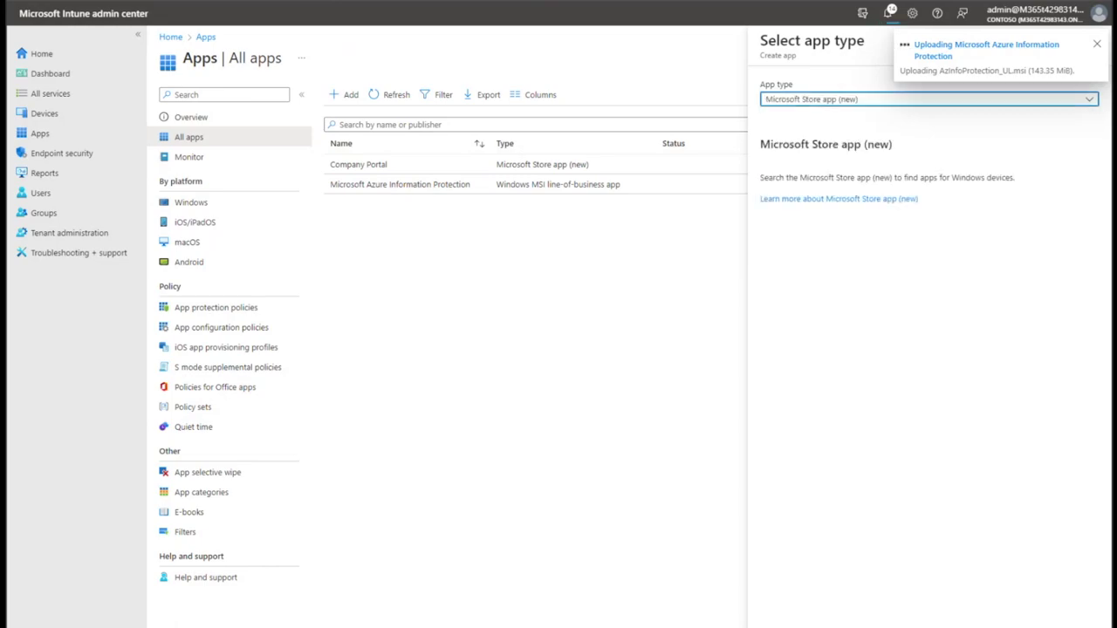
# Select Xbox Game Bar via search 'xbox game bar' and set it to uninstall from all devices.
pyautogui.click(330, 186)
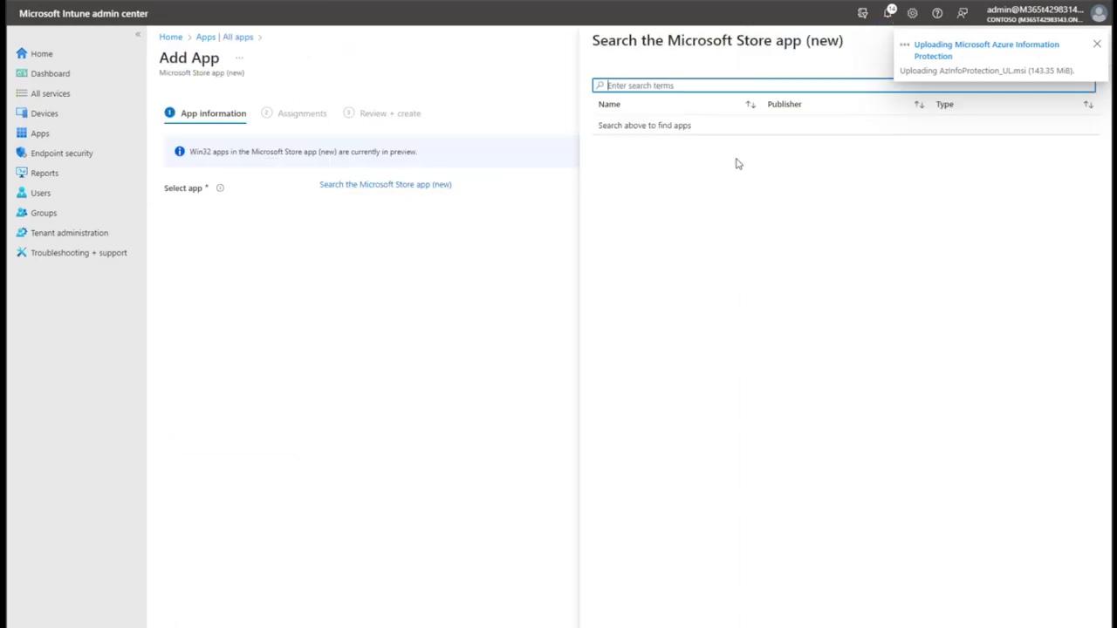
pyautogui.write('xbox game bar')
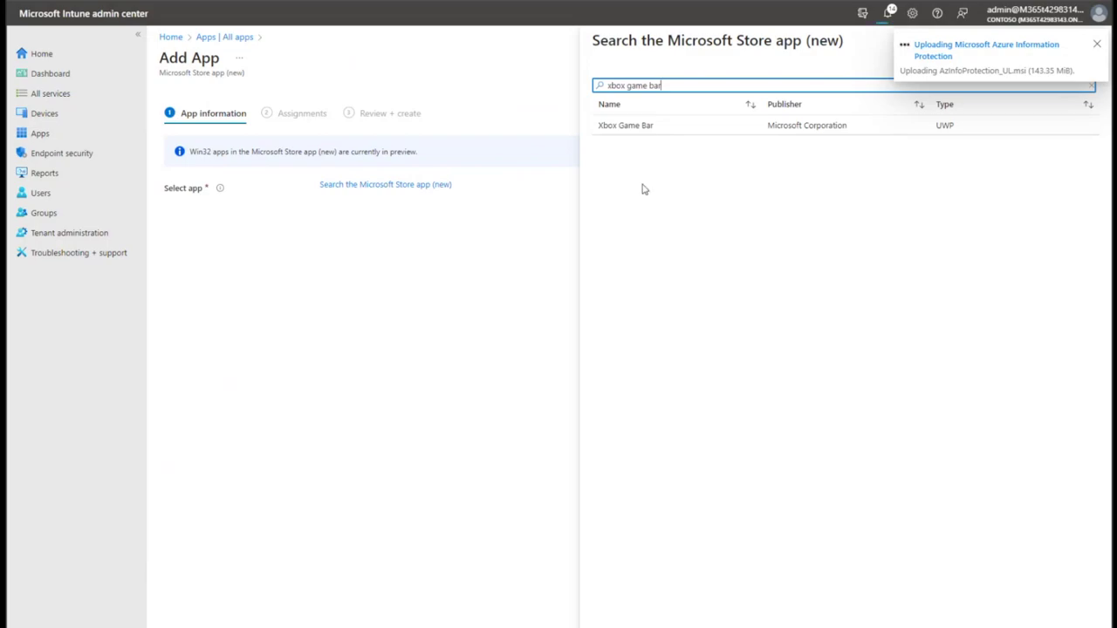
pyautogui.click(675, 124)
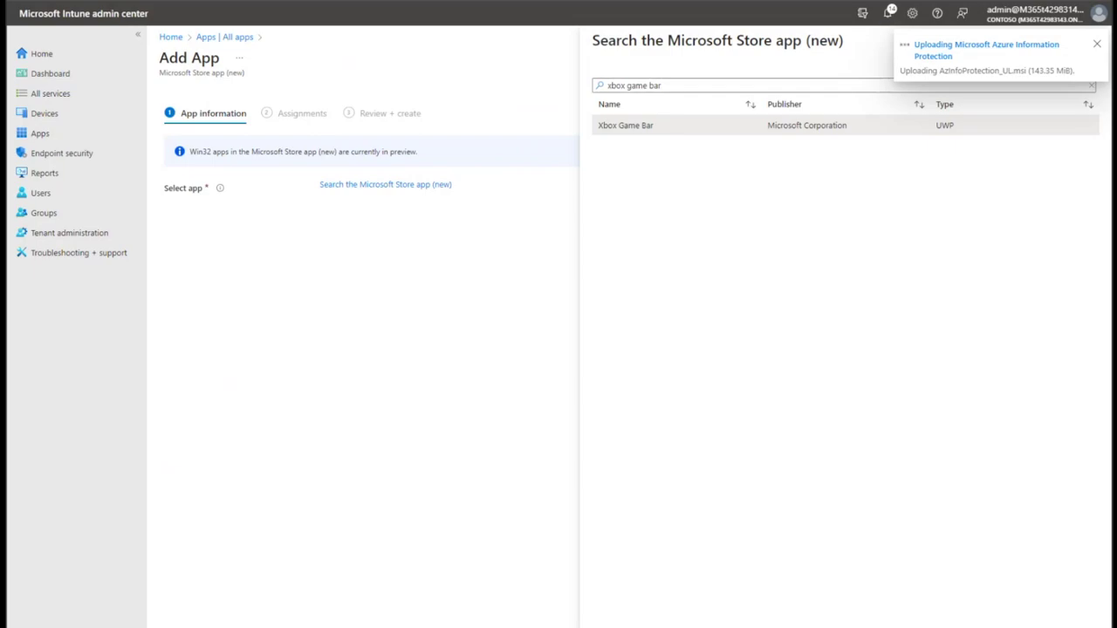
pyautogui.click(615, 614)
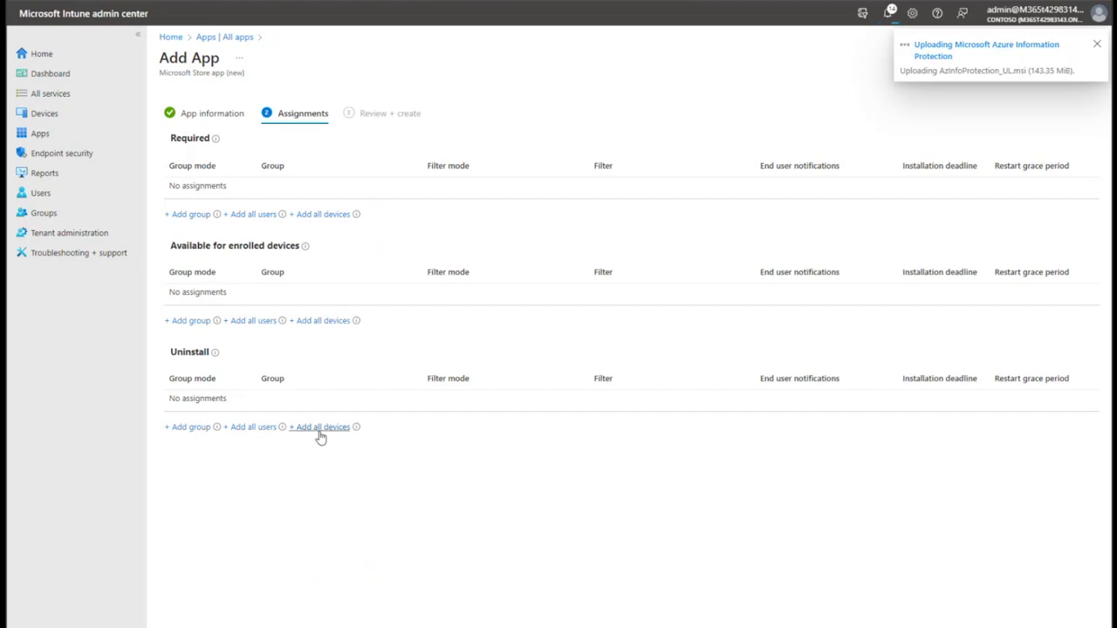
pyautogui.click(320, 427)
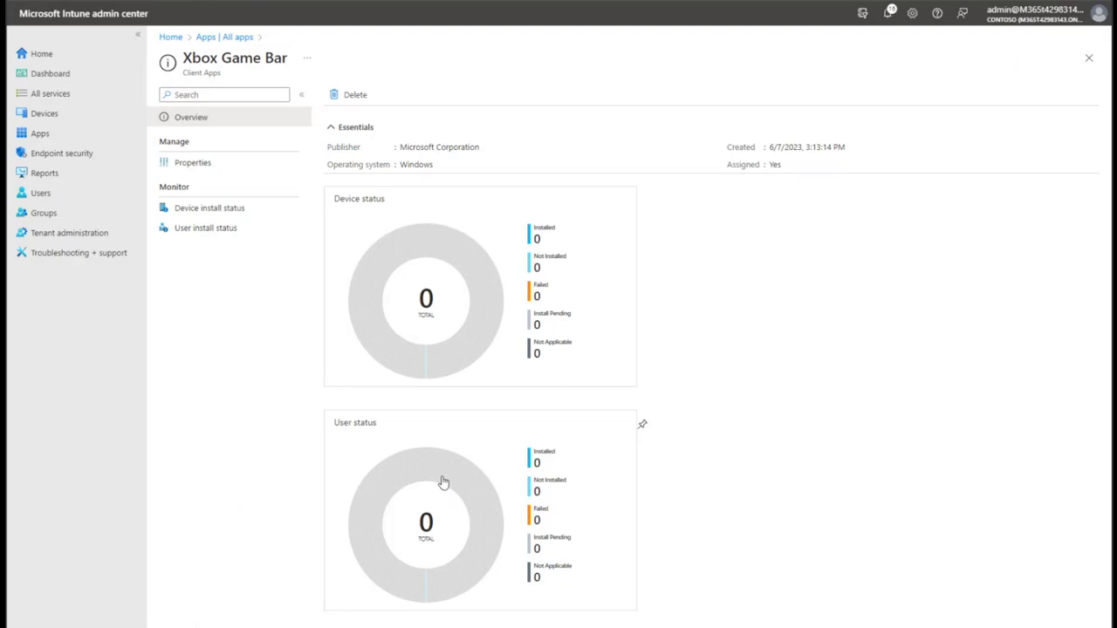
# Return to All apps and look at the Windows app (Win32) type without adding it.
pyautogui.click(224, 36)
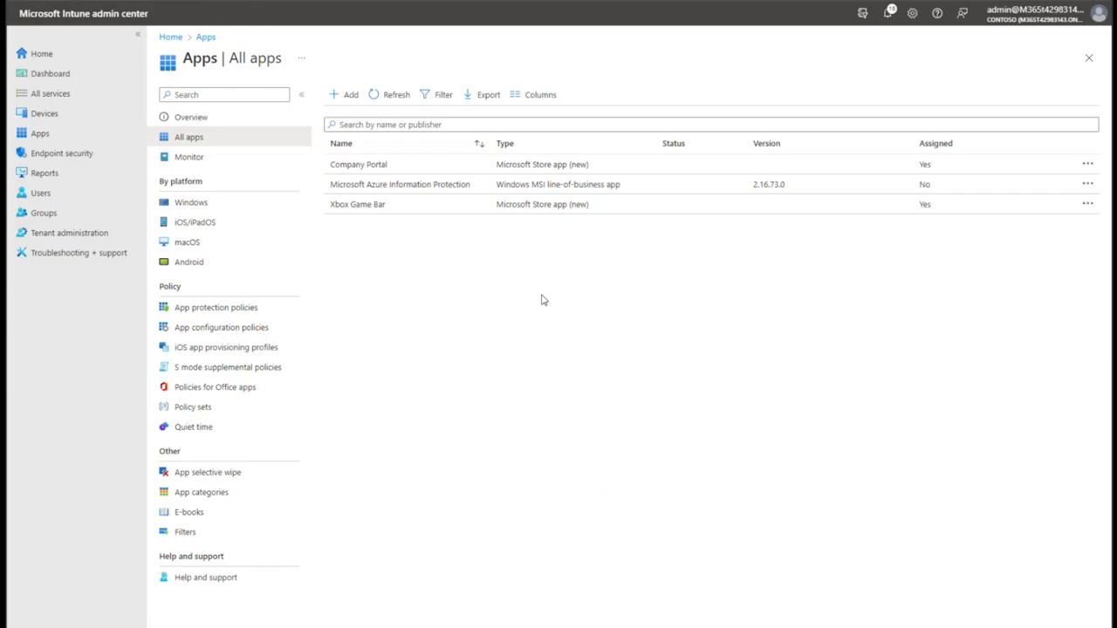
pyautogui.click(344, 95)
pyautogui.click(1065, 99)
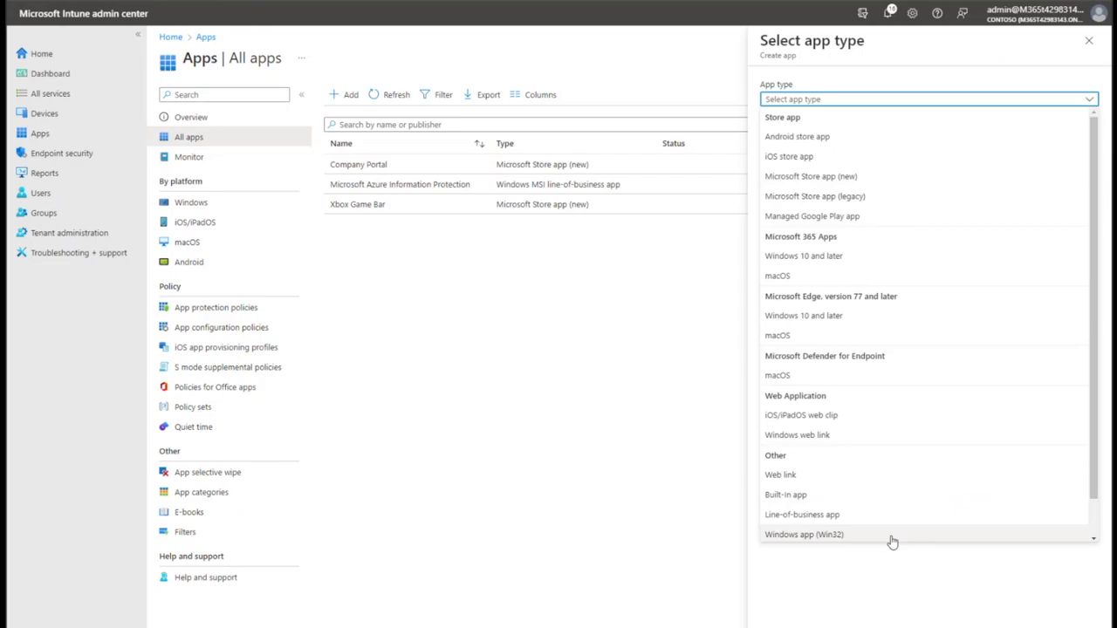
pyautogui.click(626, 404)
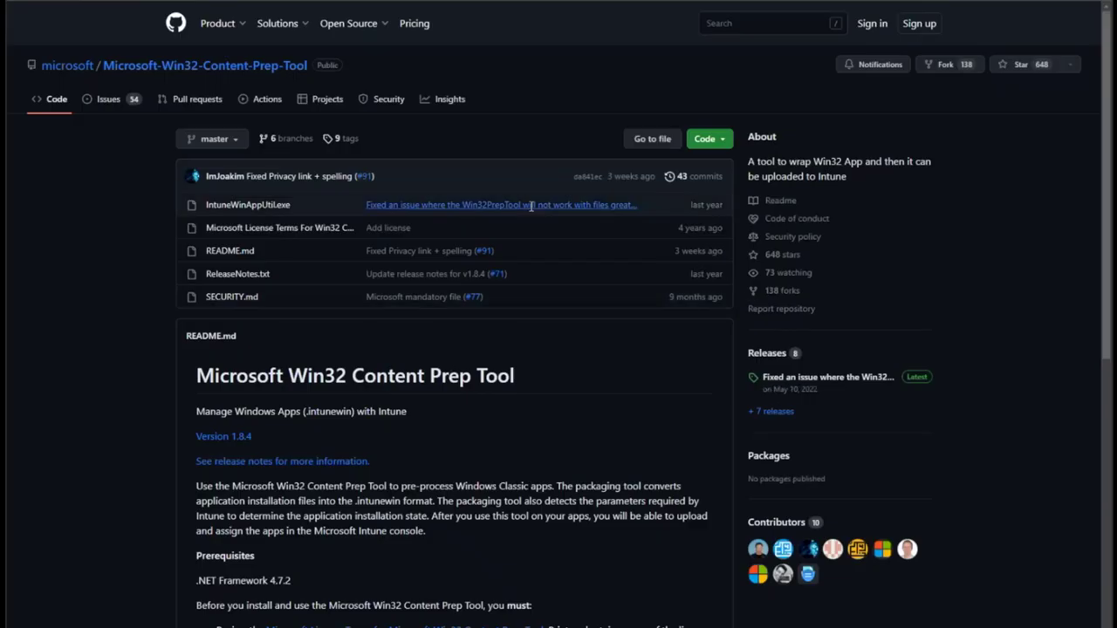
# Read down the Win32 Content Prep Tool README and highlight the '(.intunewin)' package format.
pyautogui.scroll(-3, 592, 419)
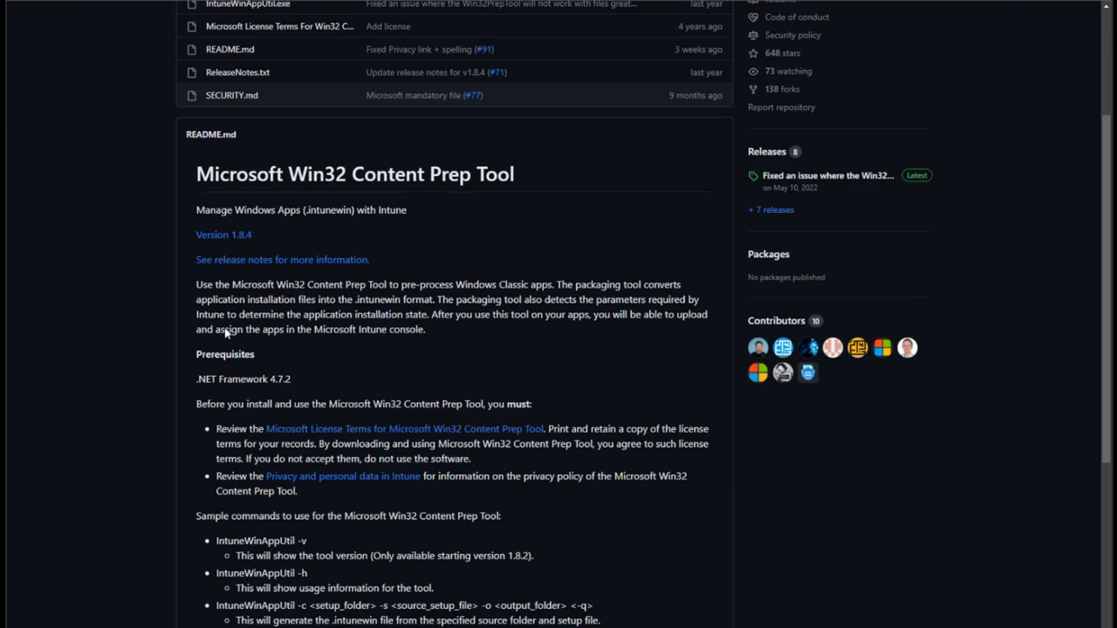
pyautogui.moveTo(304, 209); pyautogui.dragTo(353, 210)
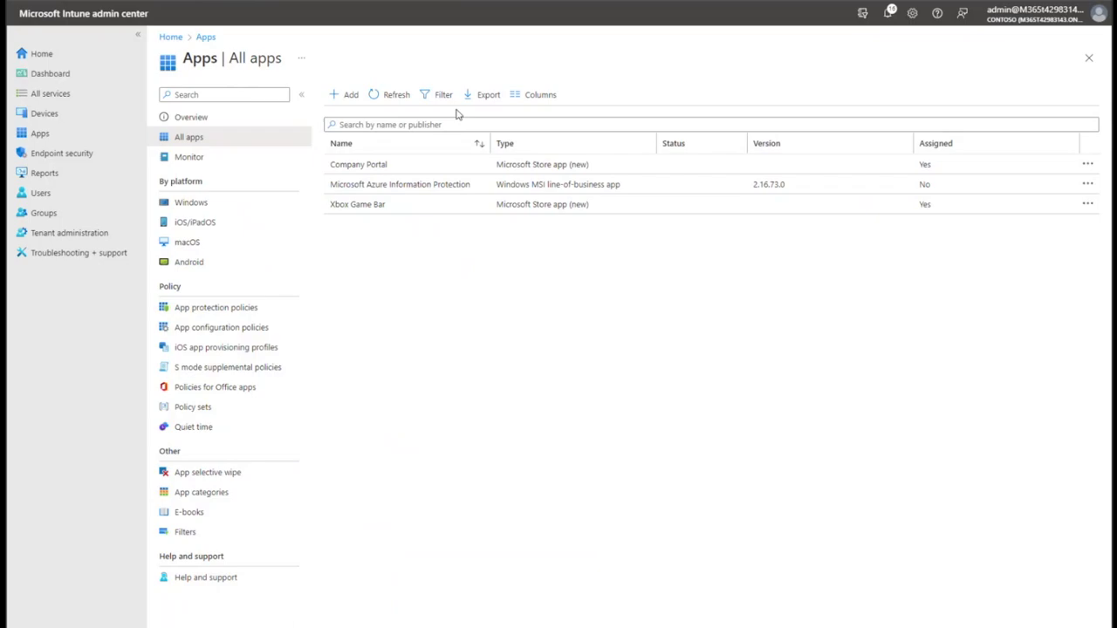
pyautogui.click(347, 96)
pyautogui.click(943, 101)
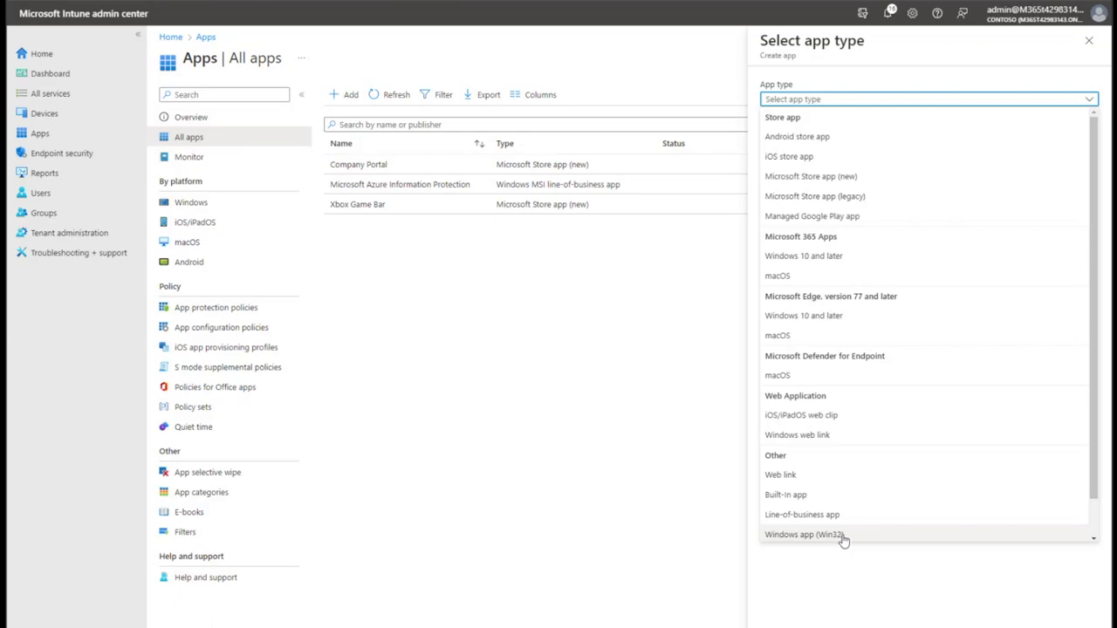
pyautogui.click(598, 454)
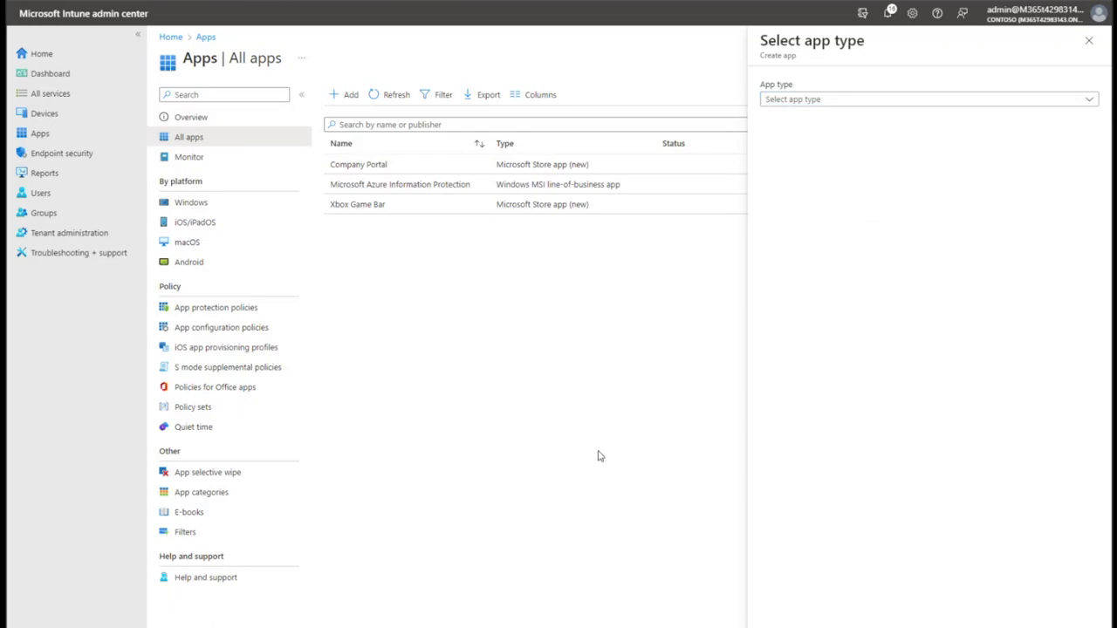
pyautogui.click(843, 103)
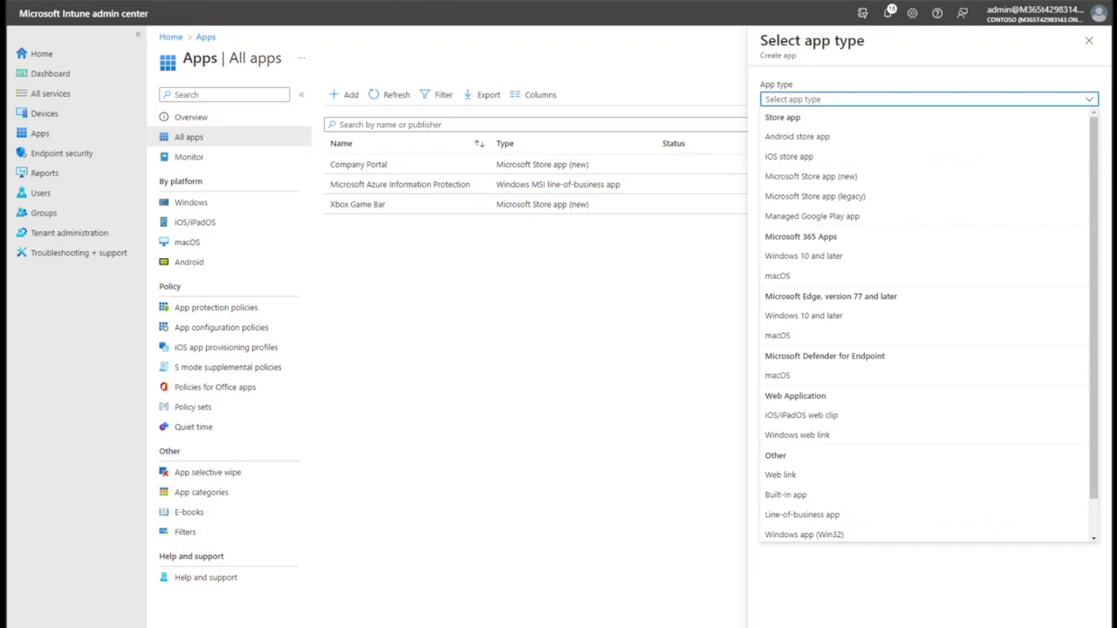
pyautogui.click(466, 282)
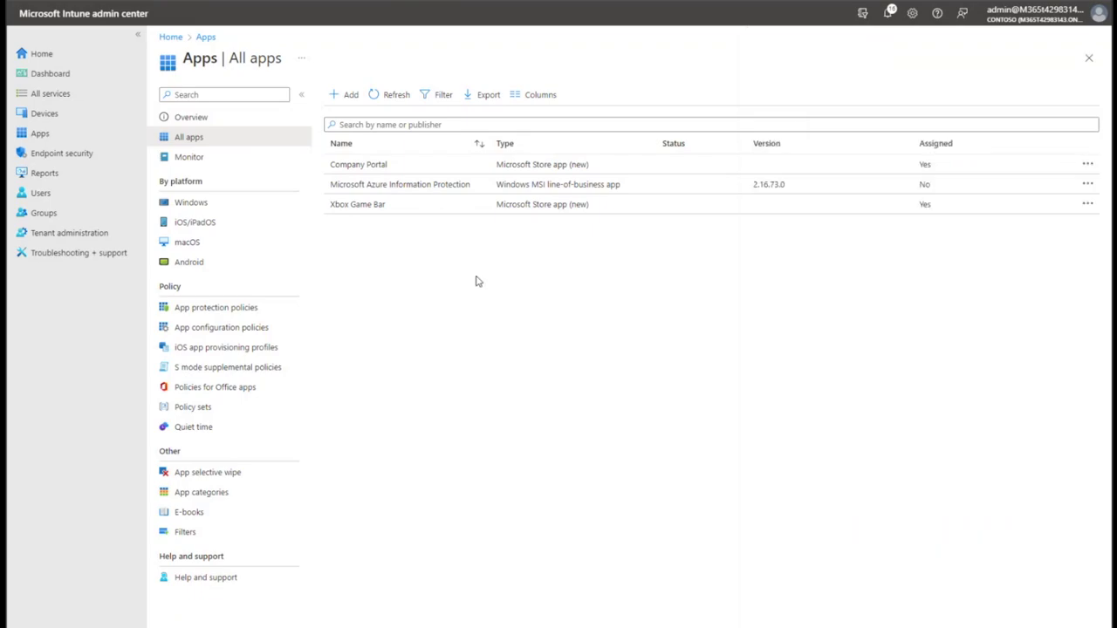
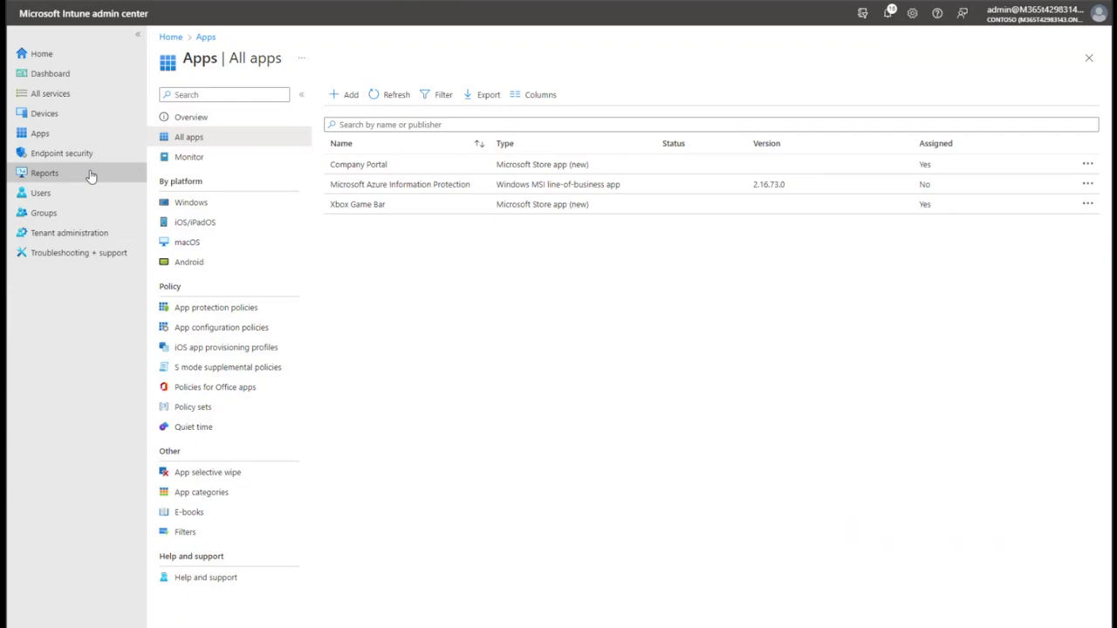
# Open the Windows Hello for Business card under Devices > Enroll devices > Windows enrollment.
pyautogui.click(85, 114)
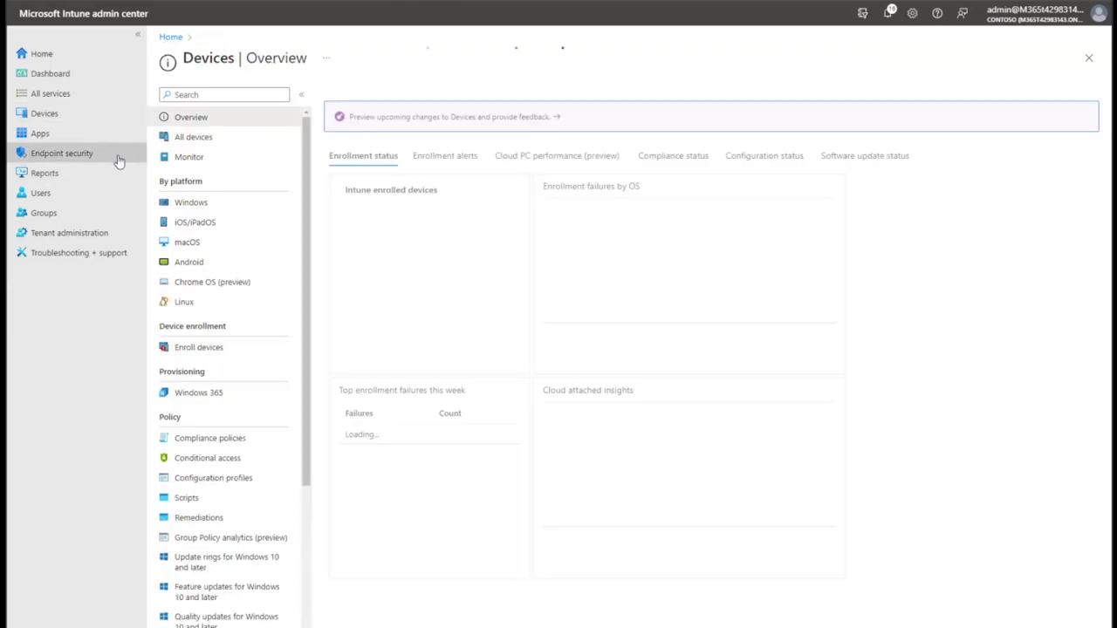
pyautogui.click(217, 361)
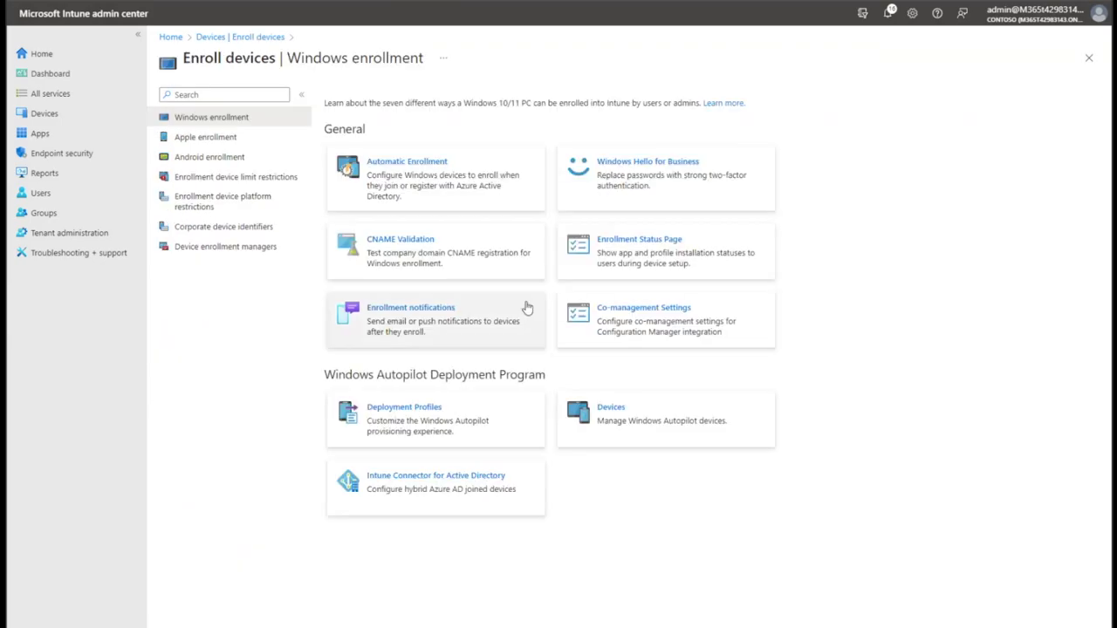
pyautogui.click(712, 191)
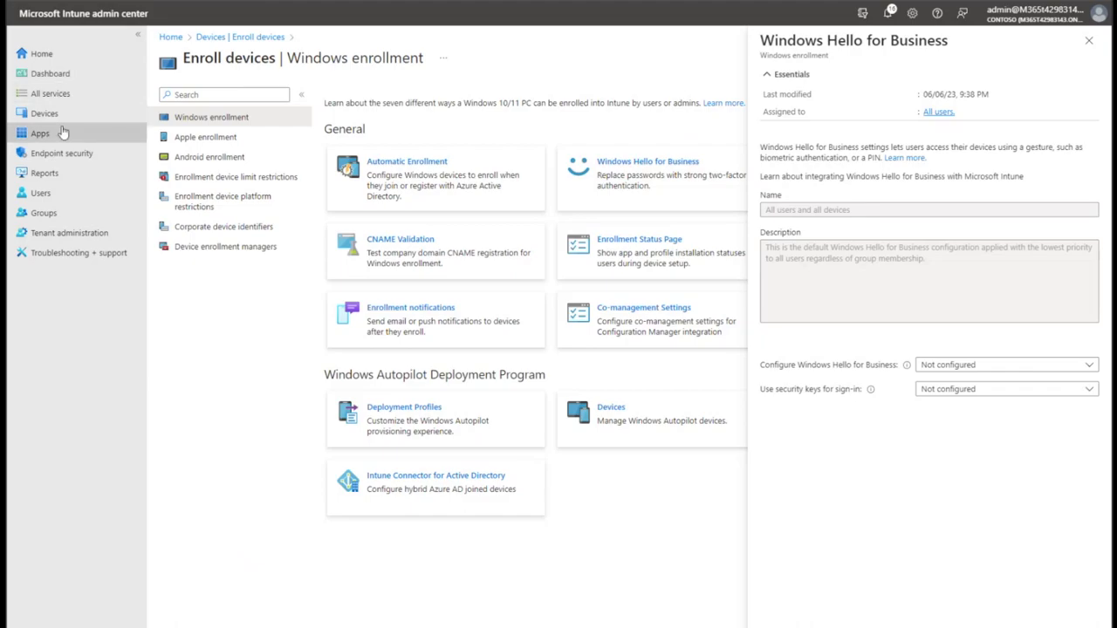
# Set Configure Windows Hello for Business to Disabled and review the PIN settings.
pyautogui.click(1014, 368)
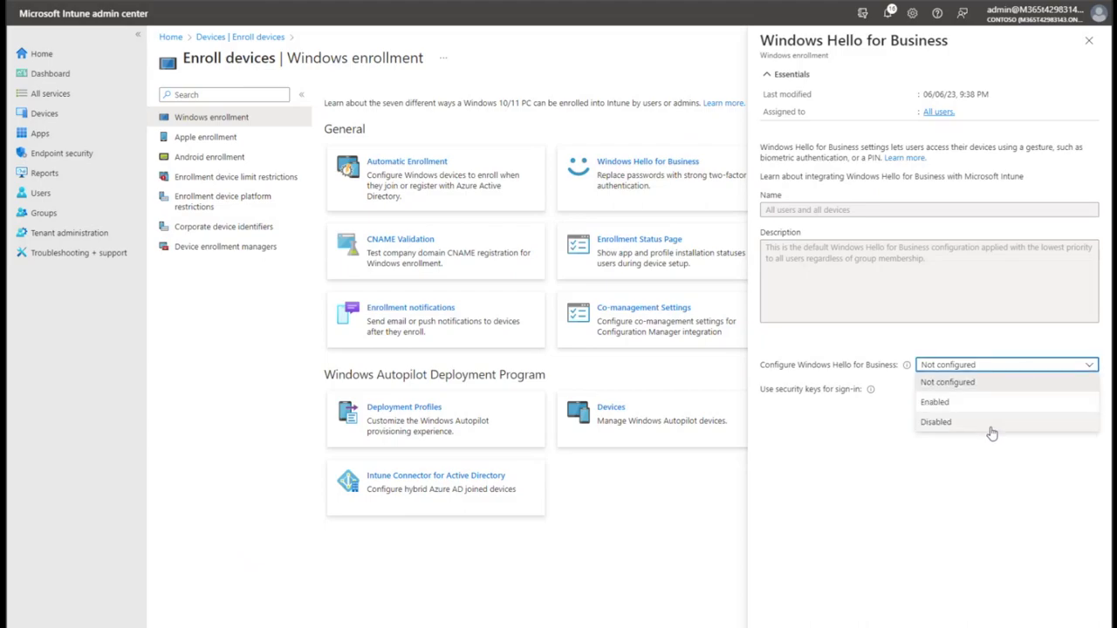
pyautogui.click(993, 404)
pyautogui.scroll(-2, 979, 432)
pyautogui.scroll(2, 980, 432)
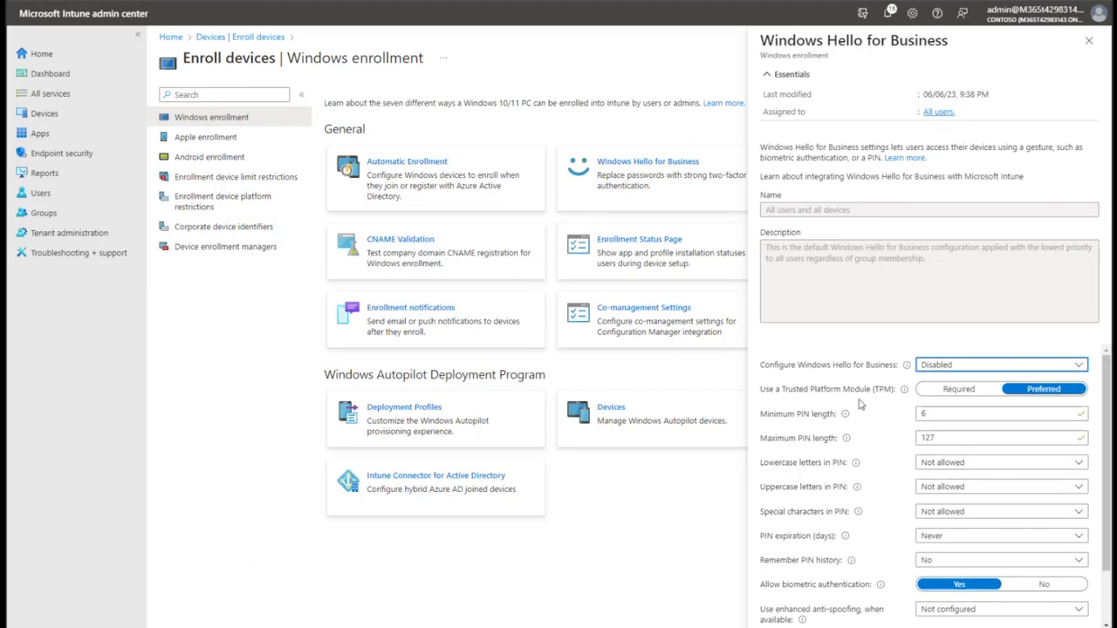
pyautogui.scroll(-1, 951, 590)
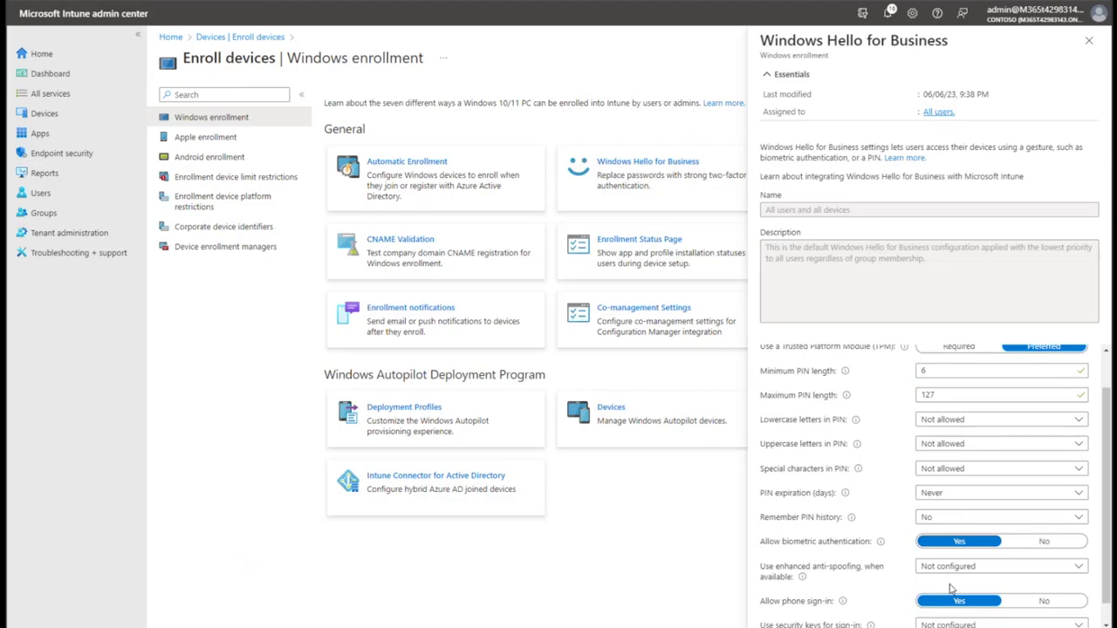
pyautogui.scroll(-1, 951, 590)
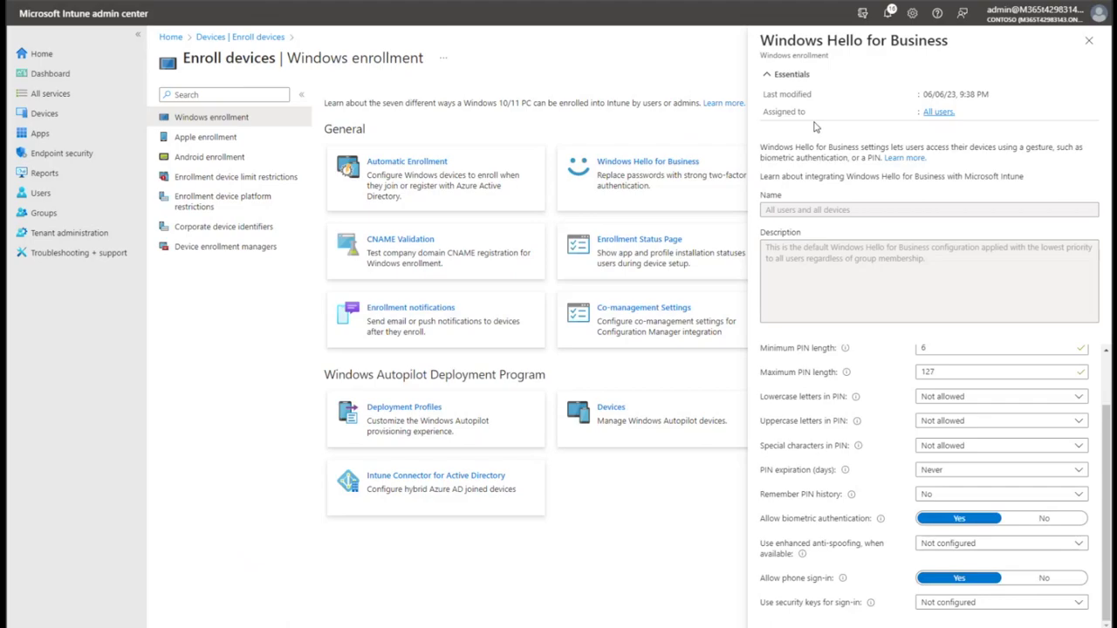
# Close the Windows Hello for Business pane, discarding the unsaved change.
pyautogui.click(1091, 44)
pyautogui.click(1091, 44)
pyautogui.click(546, 54)
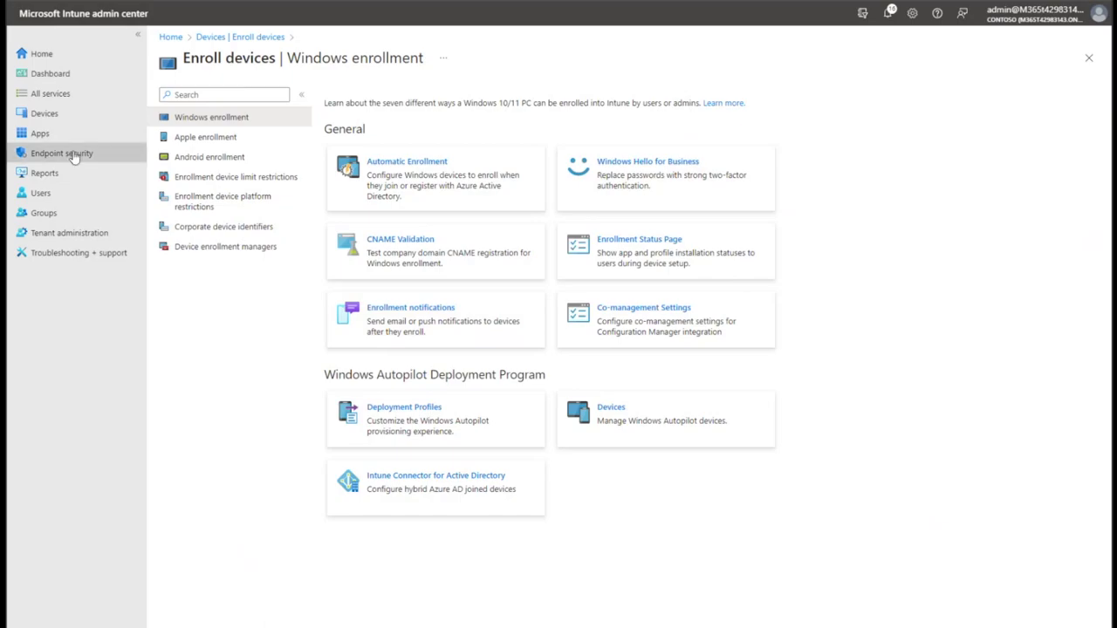
# Go to Devices > Update rings for Windows 10 and later and start a new profile.
pyautogui.click(105, 115)
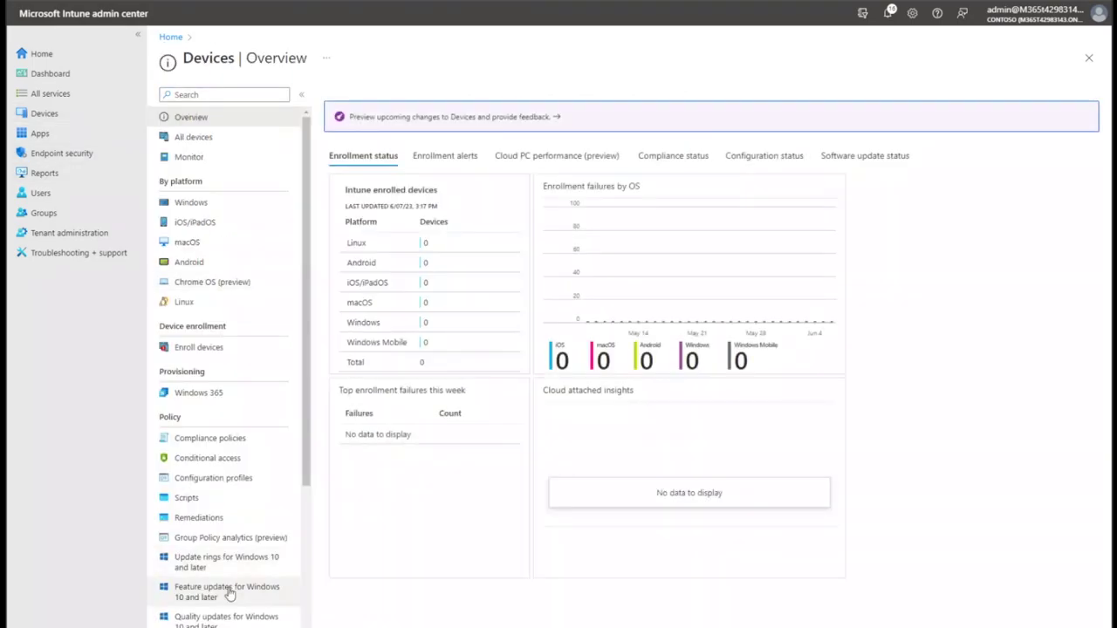
pyautogui.scroll(-1, 225, 591)
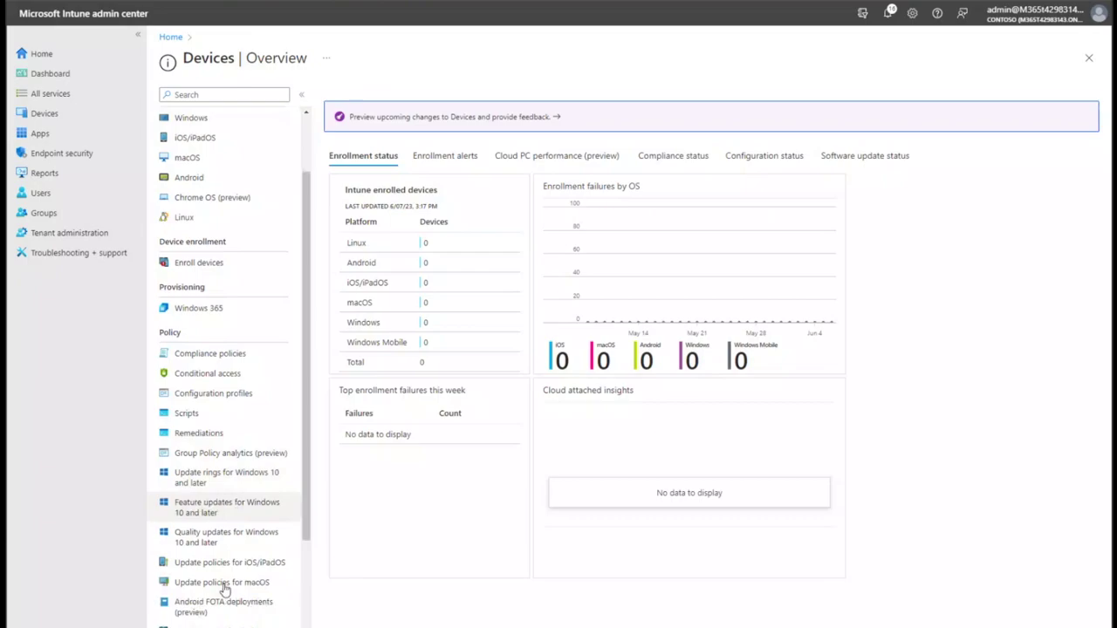
pyautogui.click(222, 485)
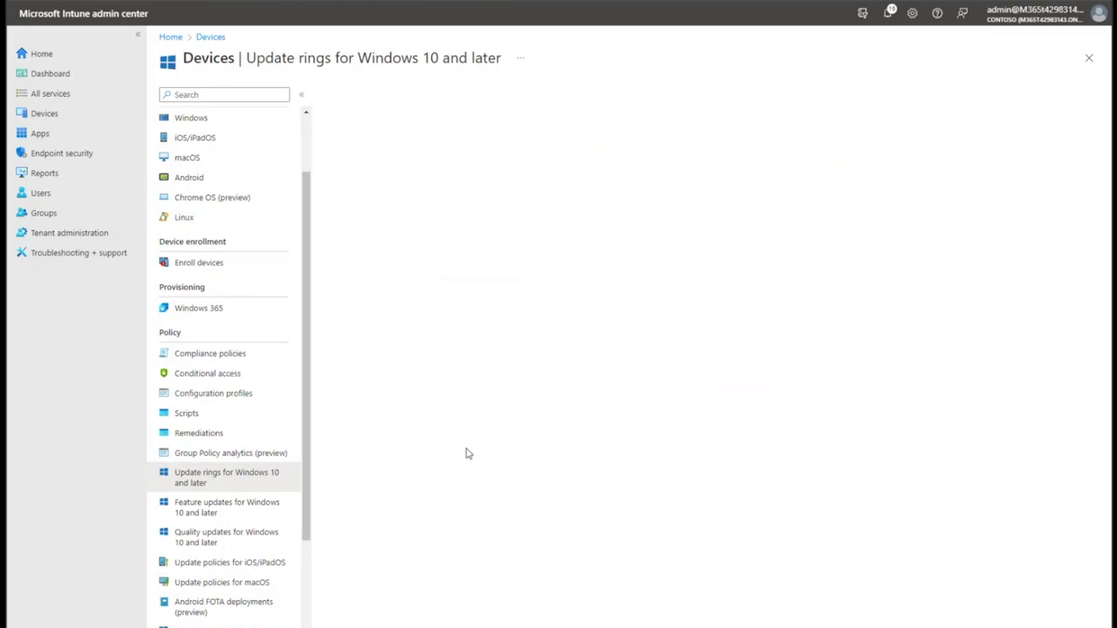
pyautogui.click(262, 504)
pyautogui.click(263, 480)
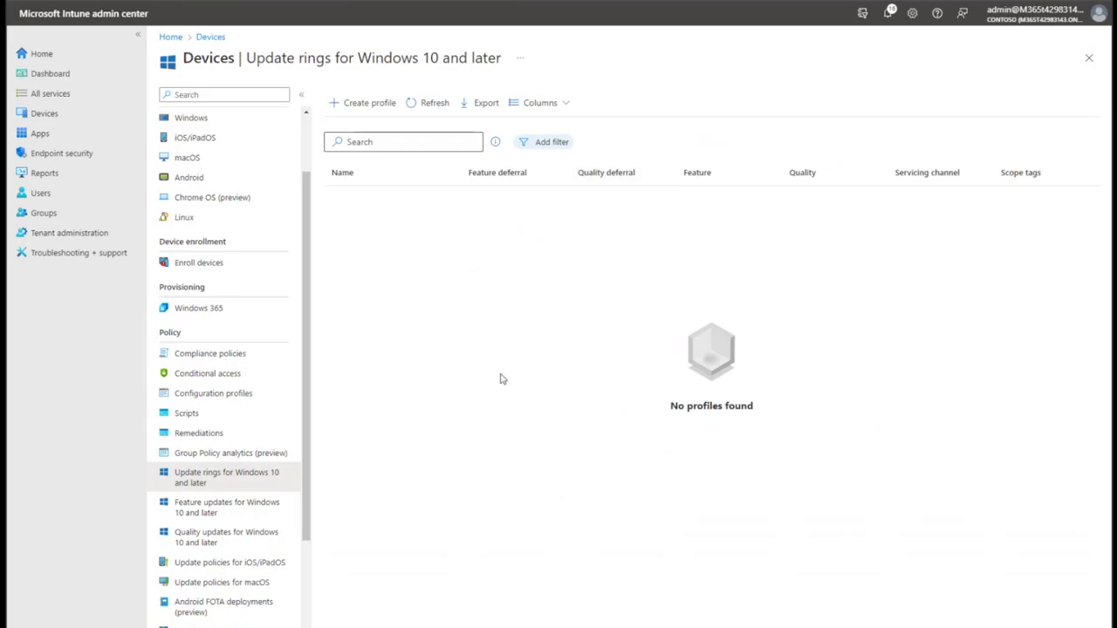
pyautogui.click(384, 103)
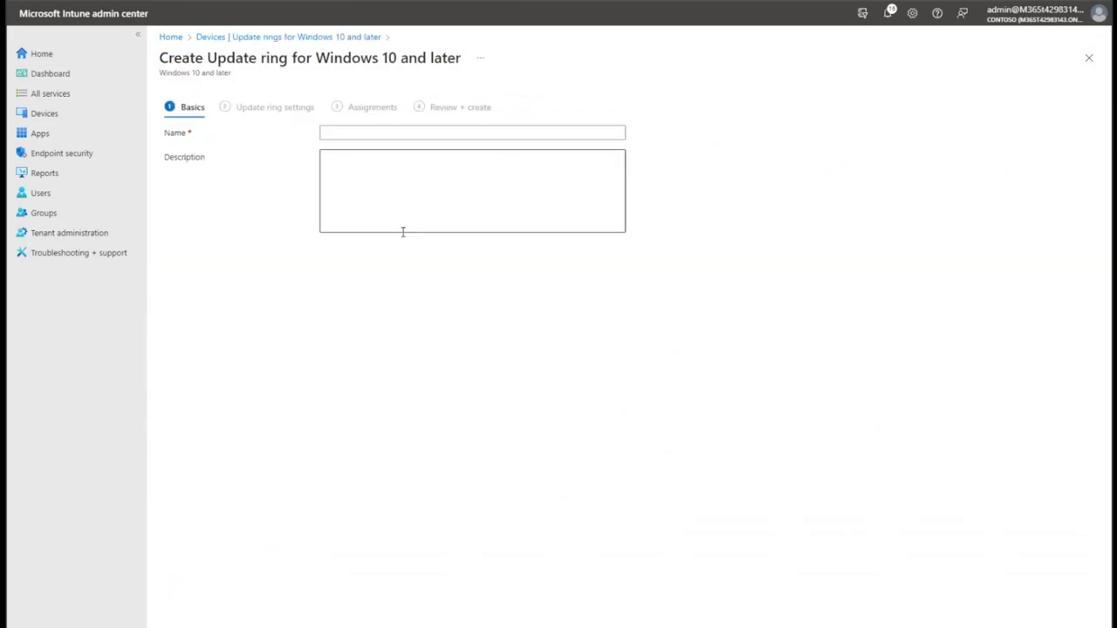
# Enter 'Windows 11 update ring' as the ring name and continue to Update ring settings.
pyautogui.click(405, 133)
pyautogui.click(261, 151)
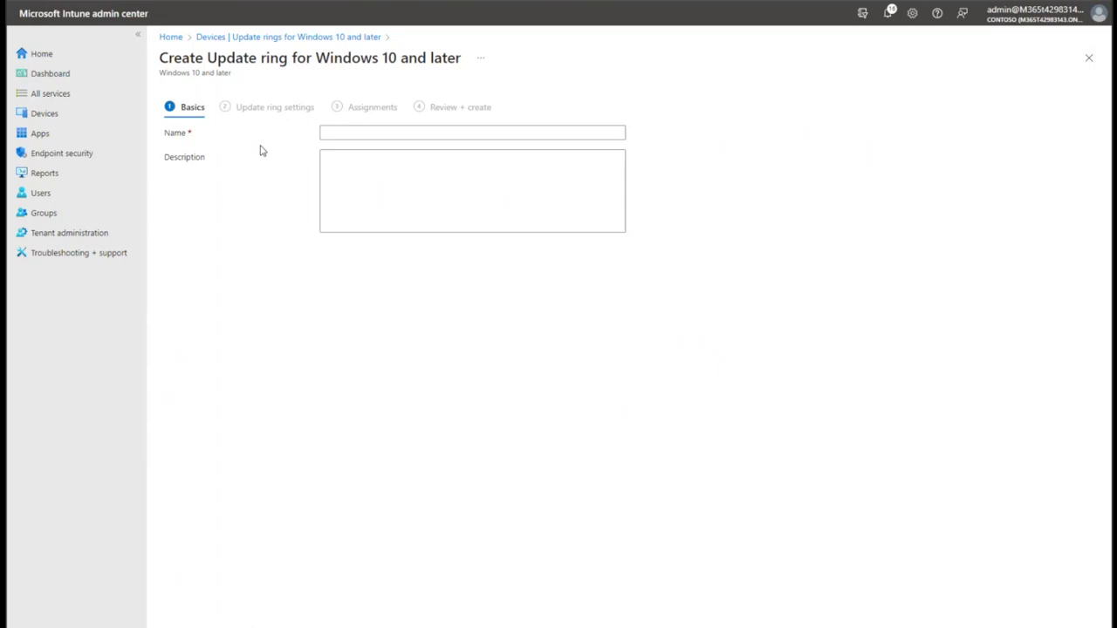
pyautogui.click(431, 133)
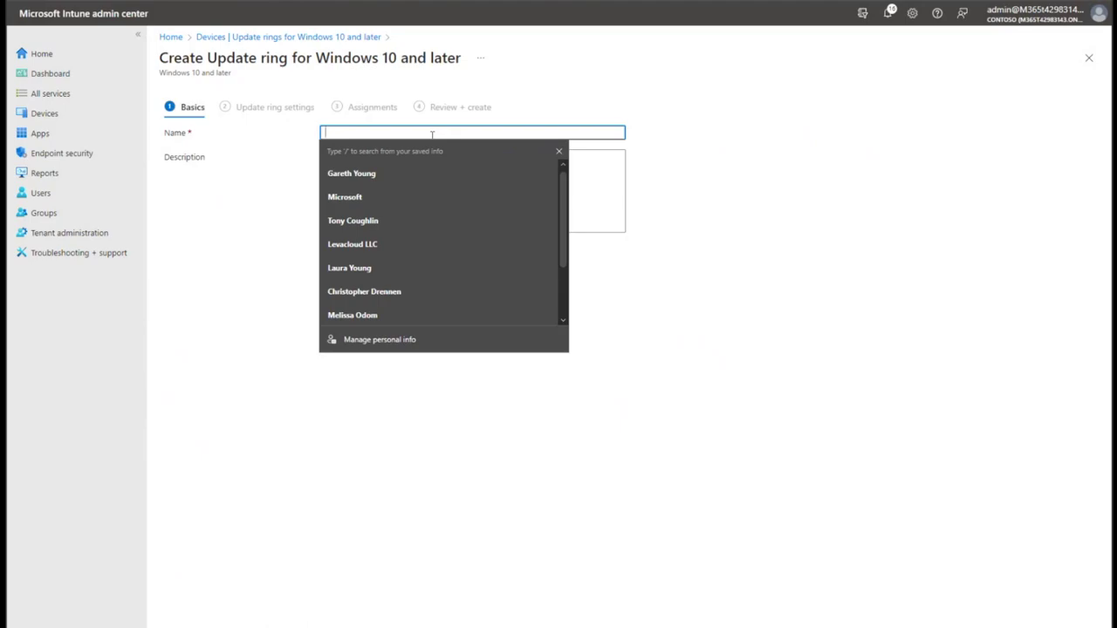
pyautogui.write('Windows')
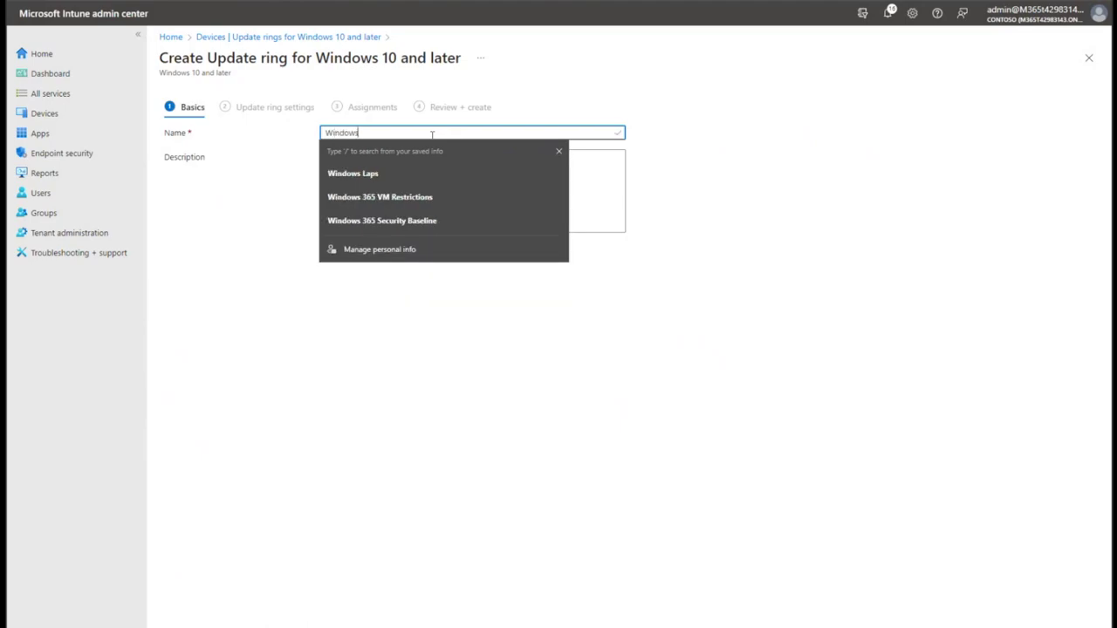
pyautogui.write(' 11 upda')
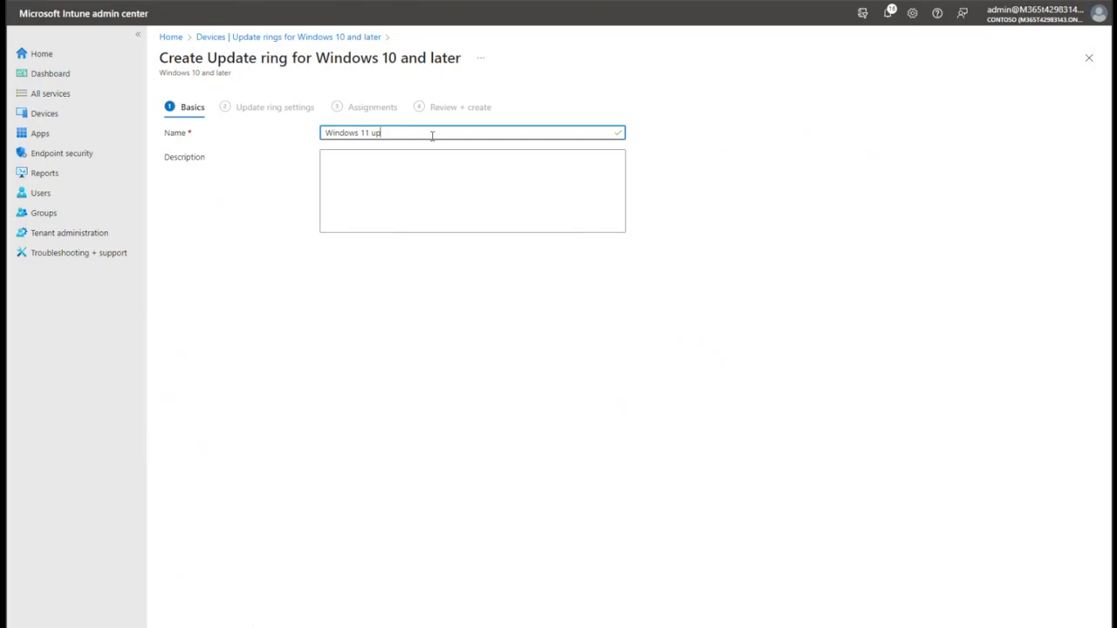
pyautogui.press('BackSpace')
pyautogui.press('BackSpace')
pyautogui.write('date ring')
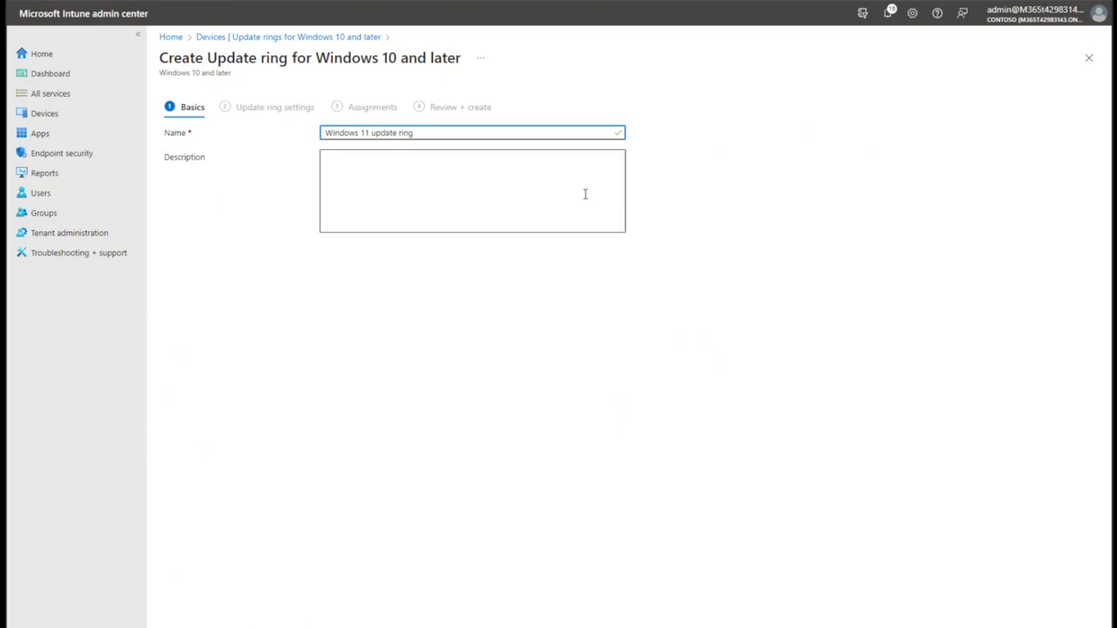
pyautogui.click(205, 624)
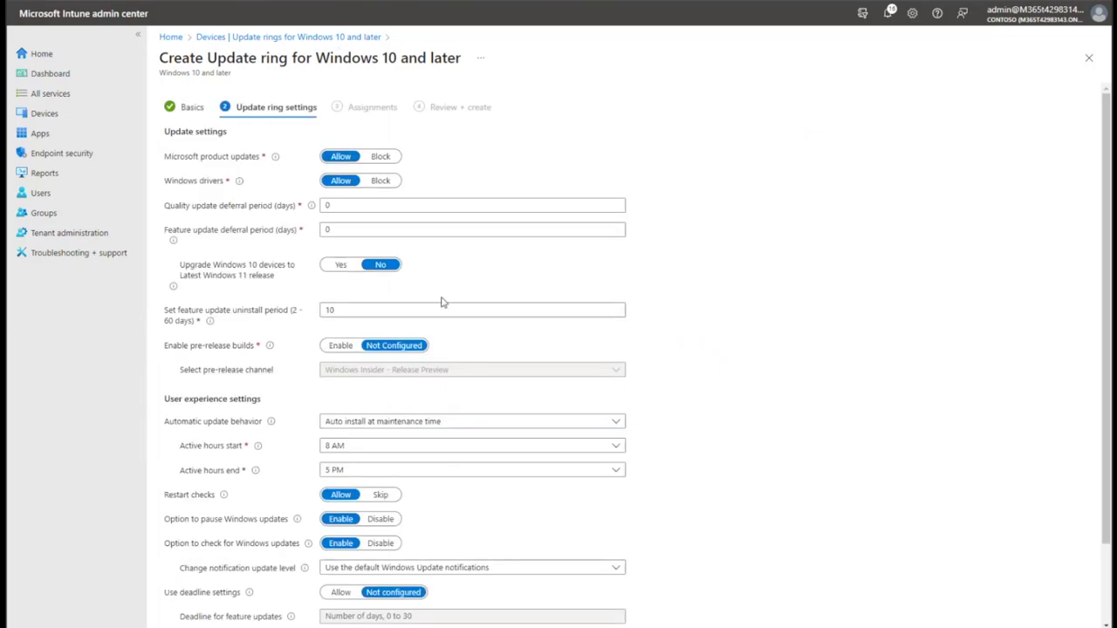
# Review the deferral settings, leaving quality and feature update deferrals at 0 days.
pyautogui.scroll(-2, 419, 311)
pyautogui.scroll(2, 419, 310)
pyautogui.scroll(-2, 269, 289)
pyautogui.click(324, 123)
pyautogui.doubleClick(321, 148)
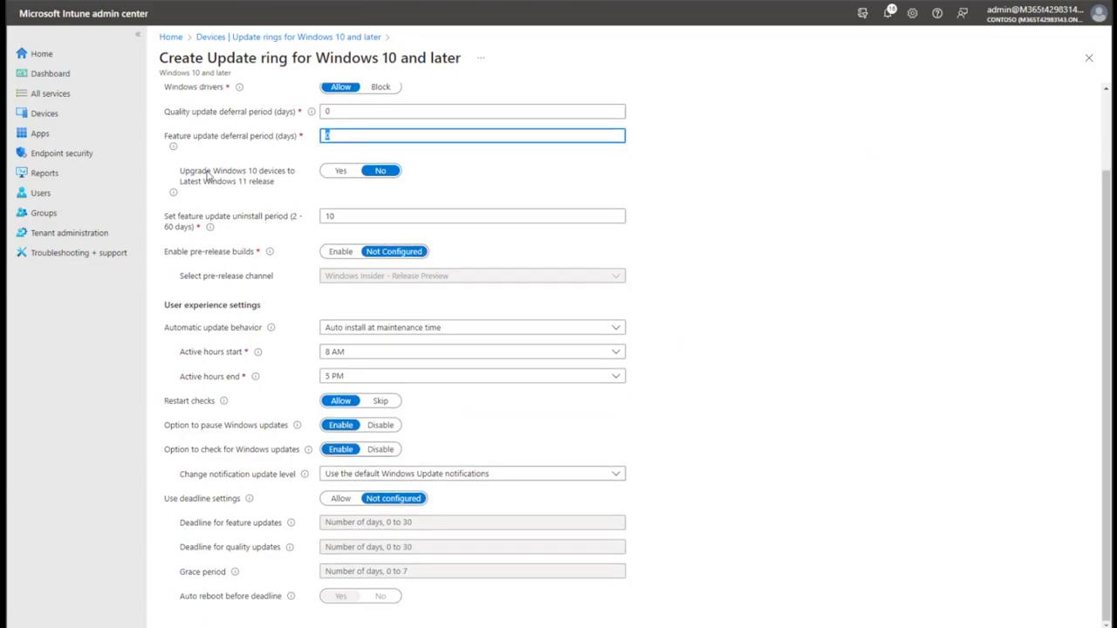
pyautogui.click(207, 173)
pyautogui.doubleClick(262, 182)
pyautogui.moveTo(234, 185); pyautogui.dragTo(180, 170)
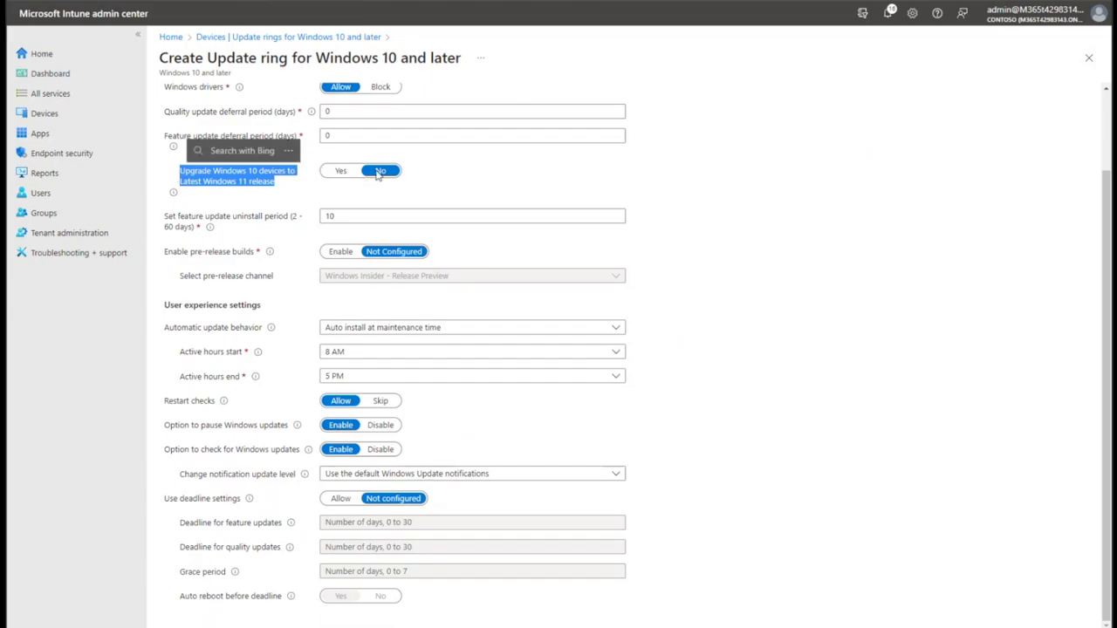
pyautogui.click(813, 238)
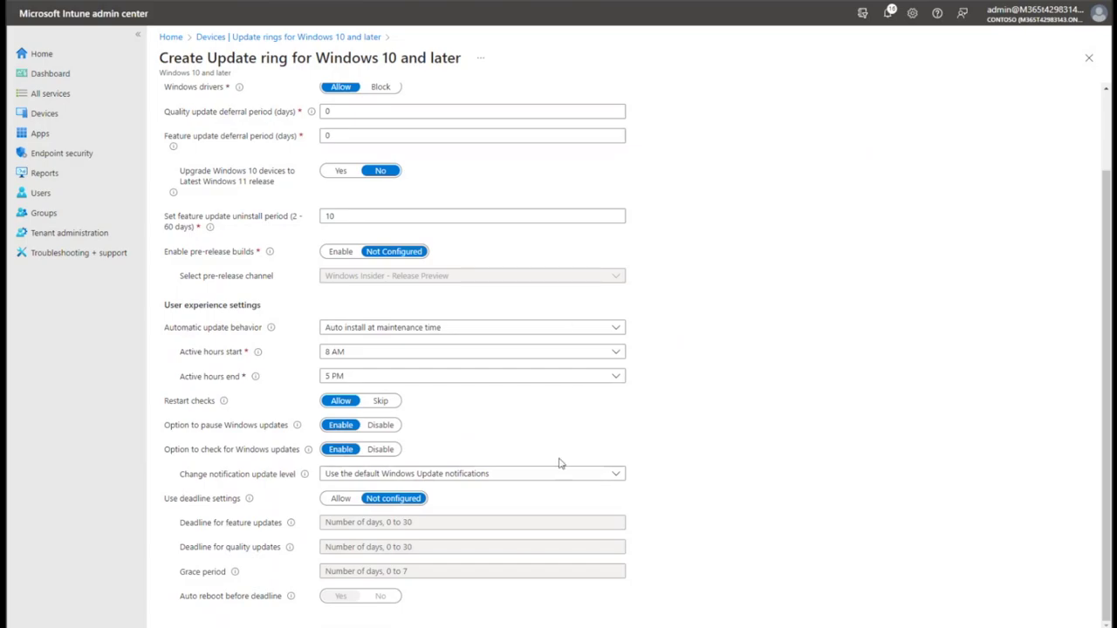
# Keep the notification level unchanged and return Use deadline settings to Not configured.
pyautogui.click(509, 475)
pyautogui.click(750, 452)
pyautogui.click(341, 499)
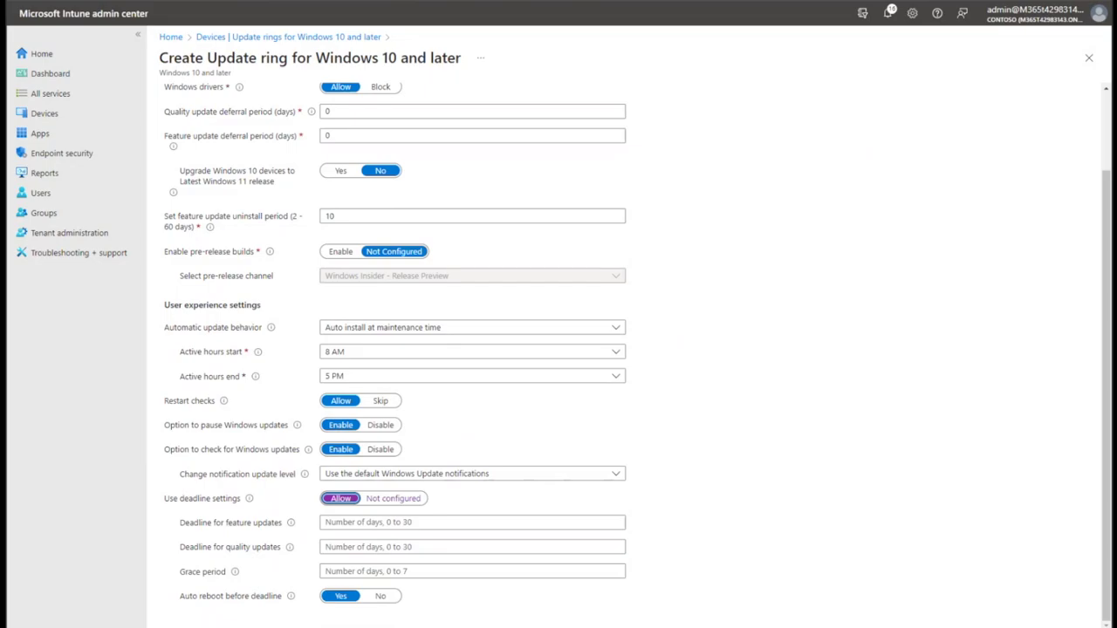
pyautogui.press('Right')
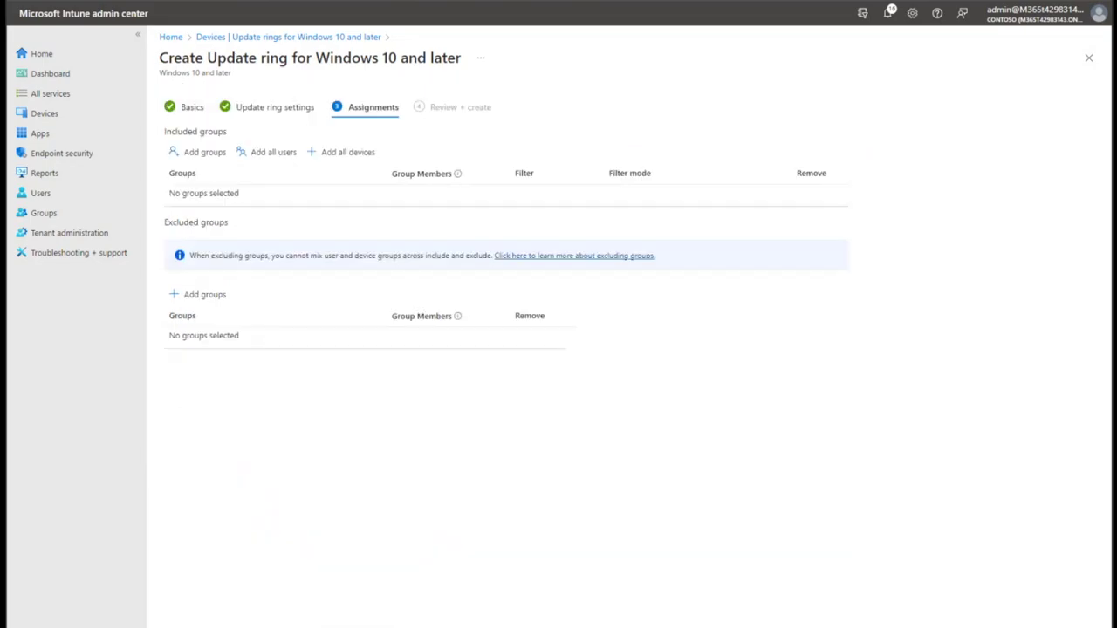
# Assign the ring to the intune-users group, create it, and go to compliance policies.
pyautogui.click(200, 152)
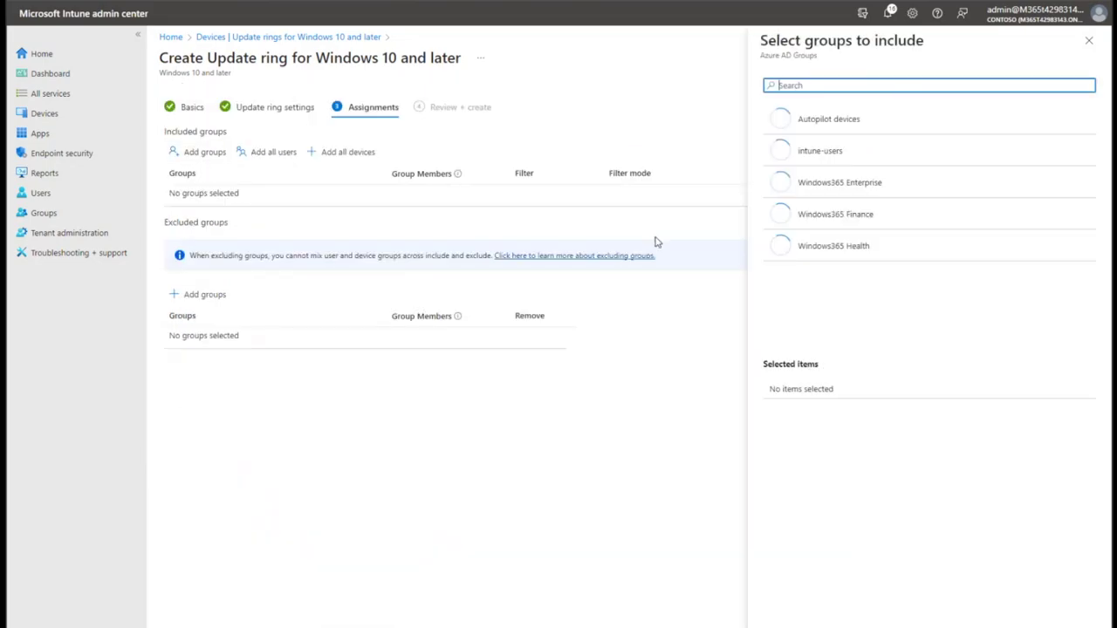
pyautogui.click(821, 150)
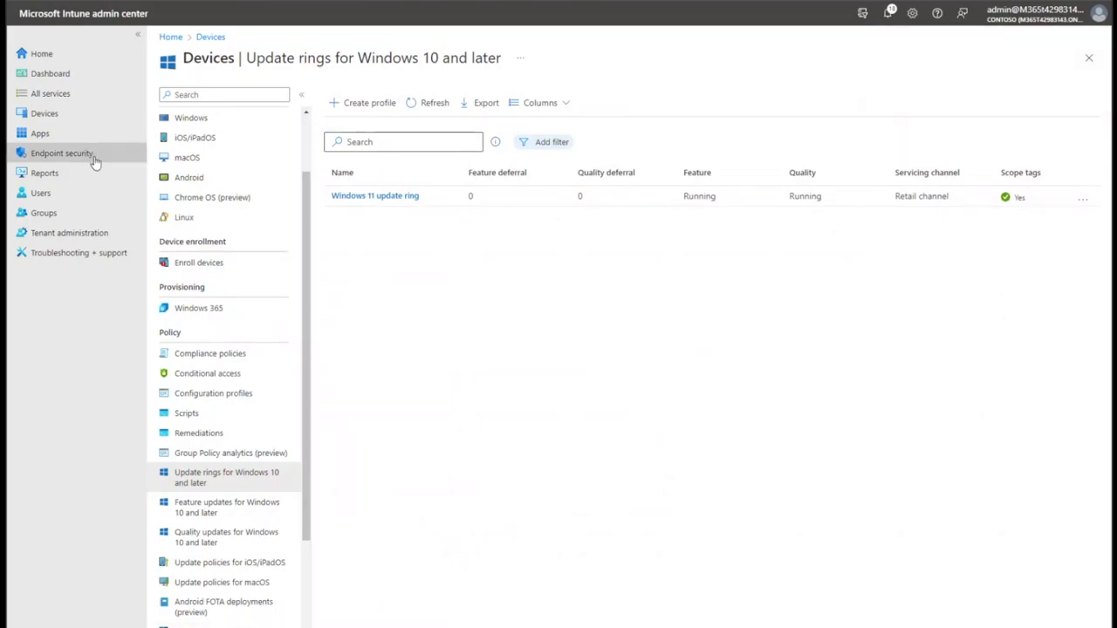
pyautogui.scroll(2, 236, 349)
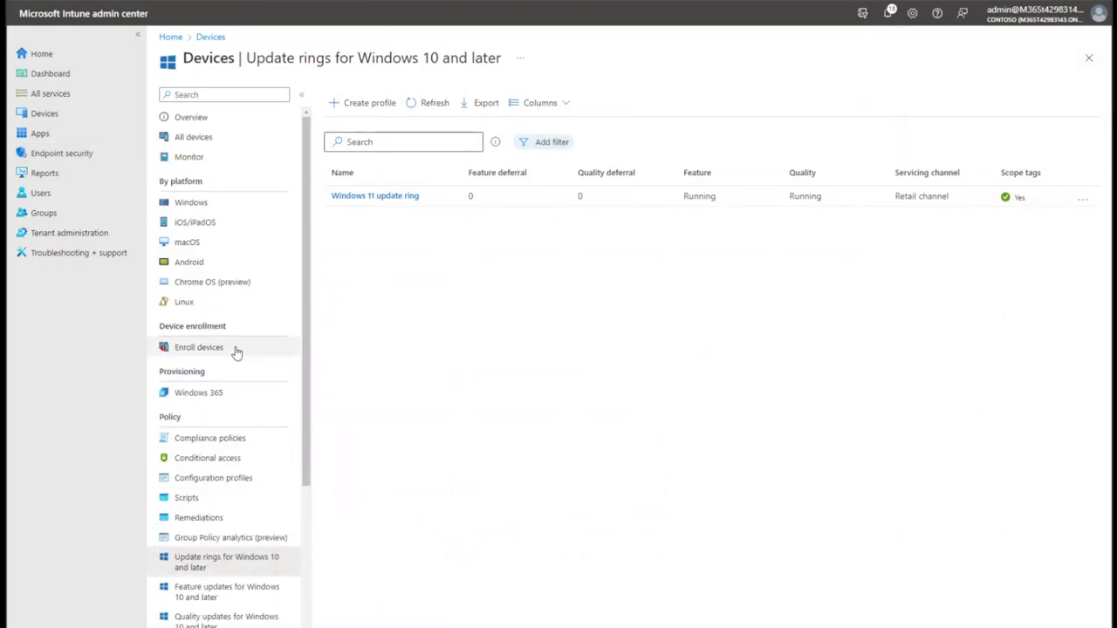
pyautogui.click(93, 114)
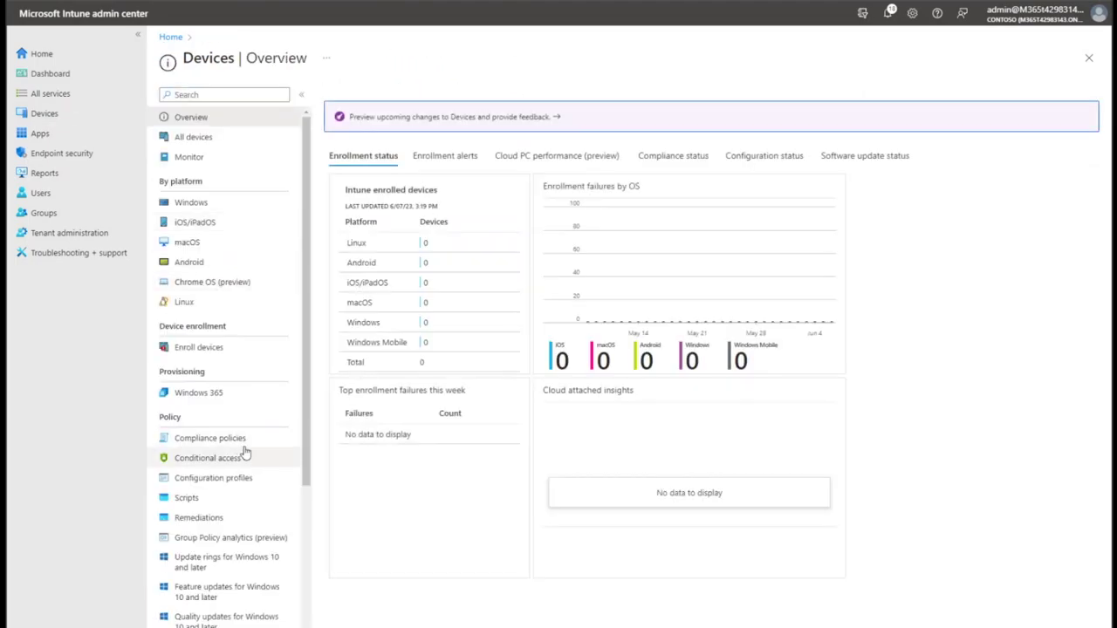
pyautogui.click(243, 445)
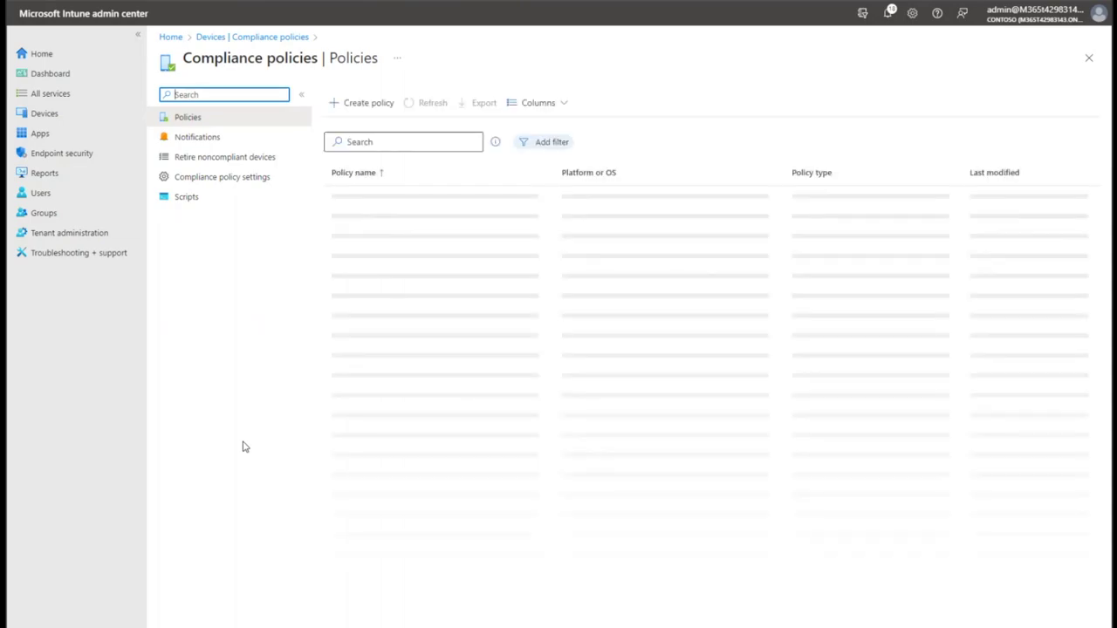
# Choose the Windows 10 and later platform and name the policy 'Windows 11 compliance policy'.
pyautogui.click(362, 104)
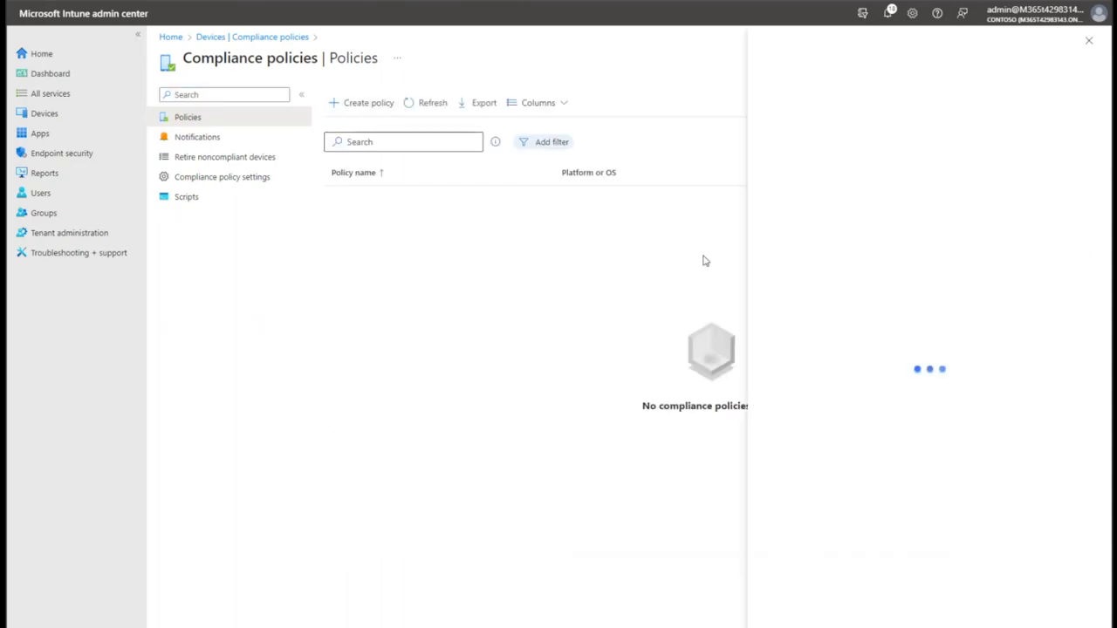
pyautogui.click(844, 100)
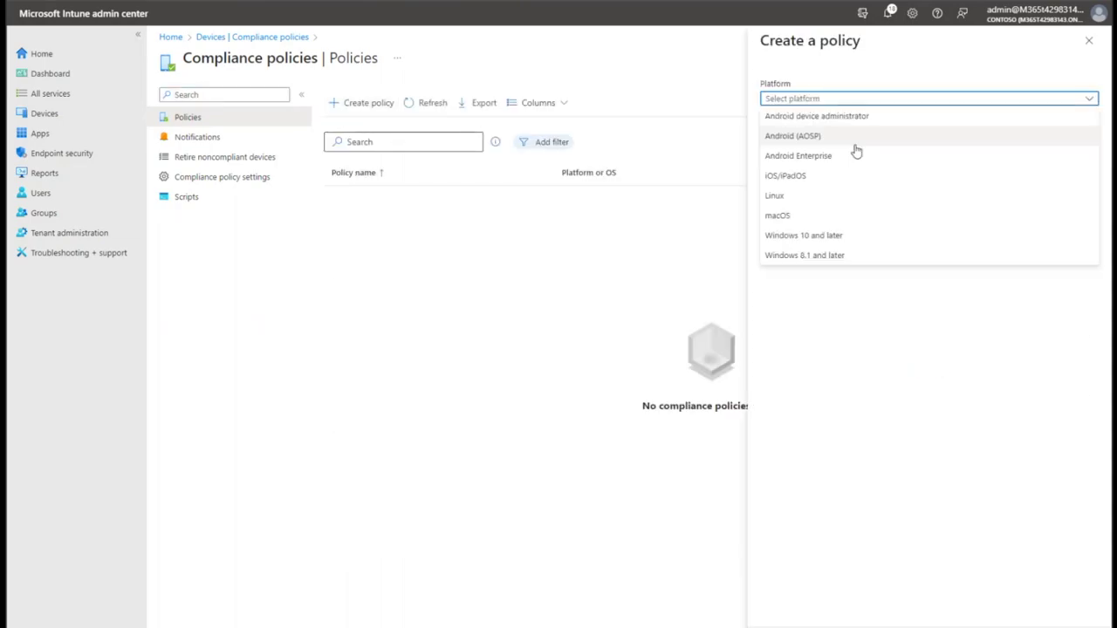
pyautogui.click(834, 240)
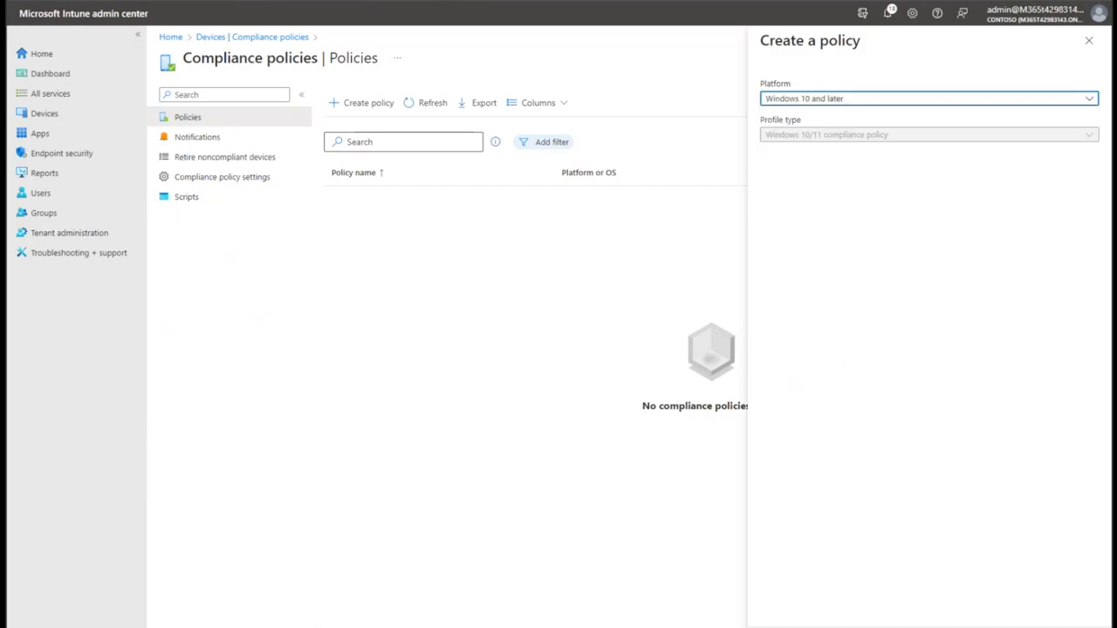
pyautogui.click(416, 131)
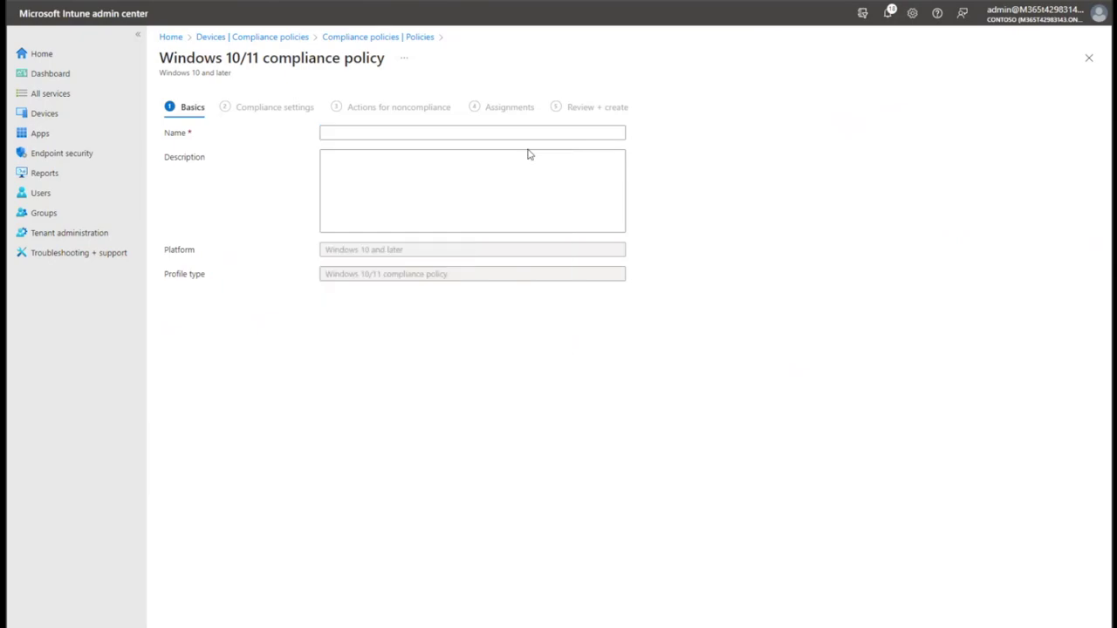
pyautogui.write('Wi')
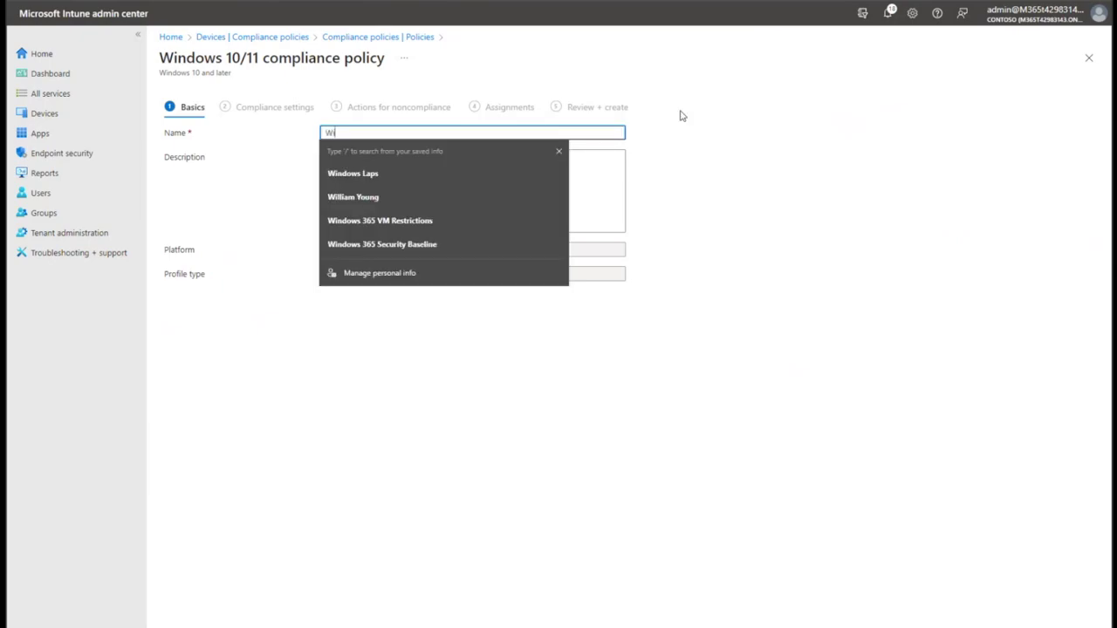
pyautogui.write('ndows 11 compliance policy')
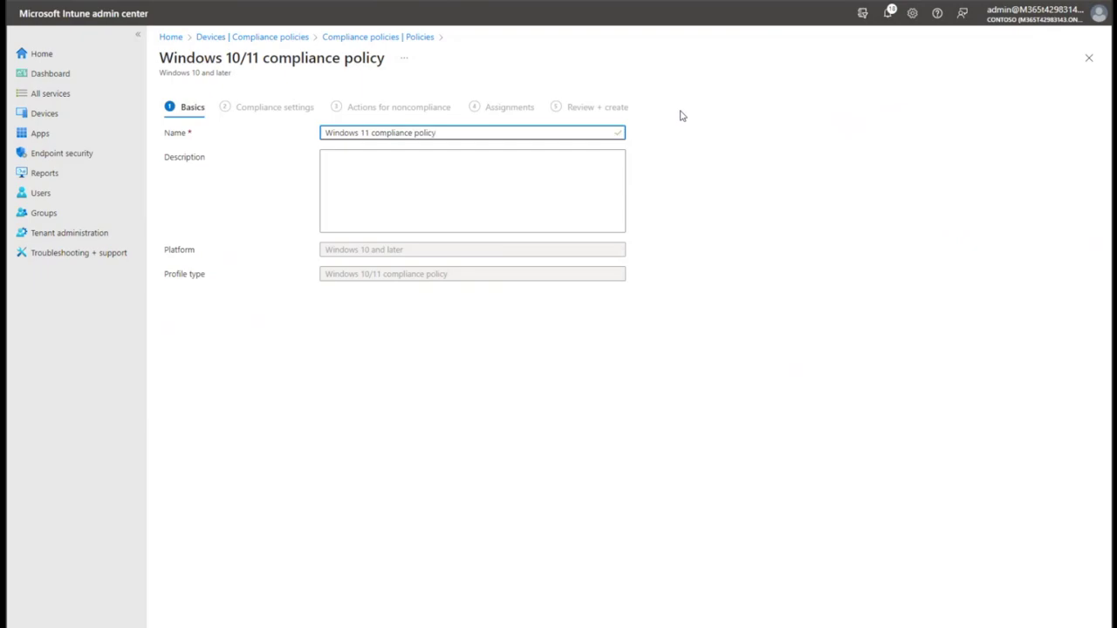
pyautogui.click(314, 611)
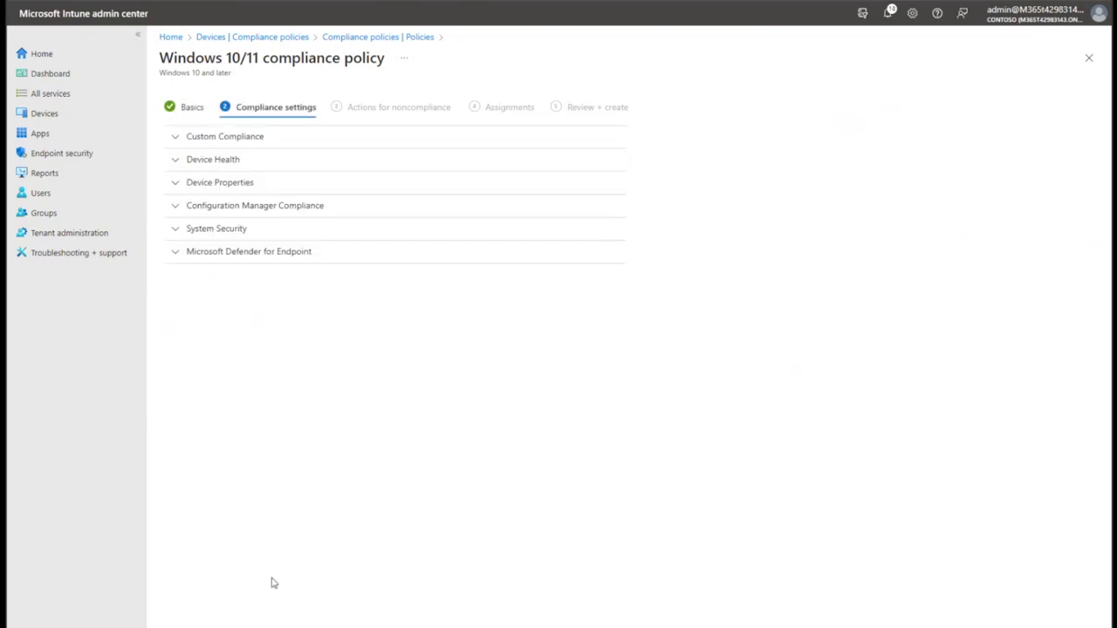
# Expand Custom Compliance, Device Health, Device Properties, Configuration Manager Compliance and System Security.
pyautogui.click(179, 145)
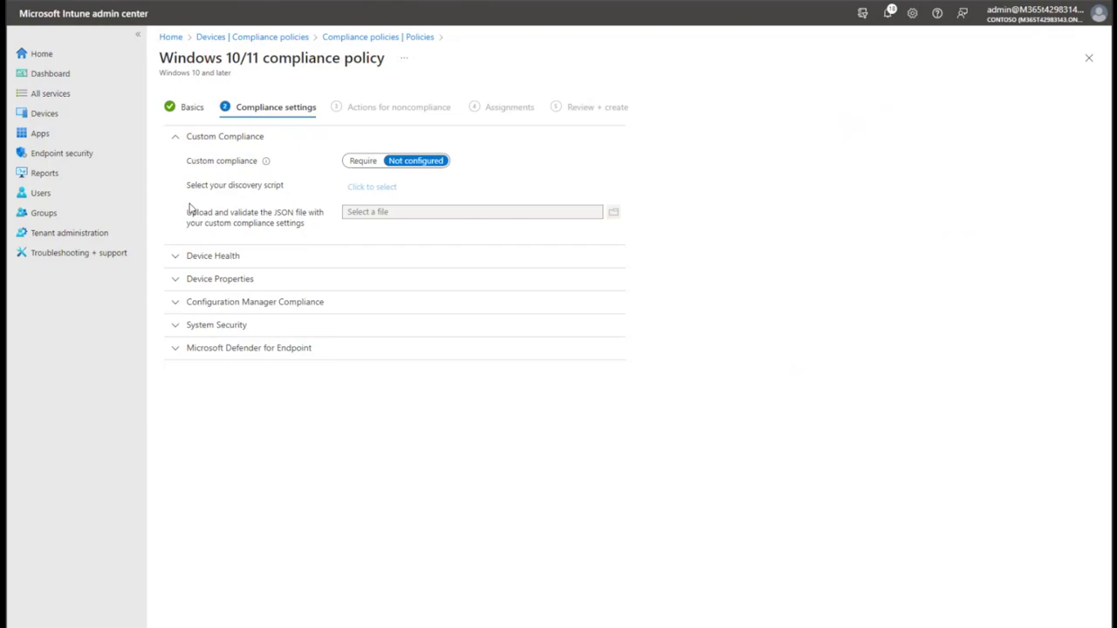
pyautogui.click(197, 258)
pyautogui.click(199, 442)
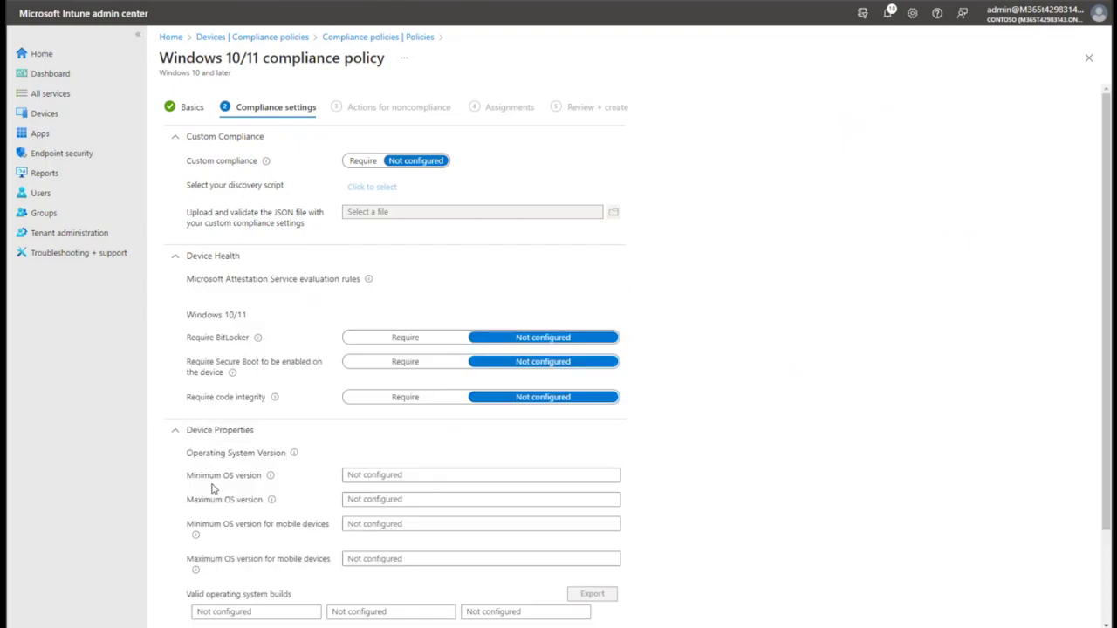
pyautogui.scroll(-3, 183, 571)
pyautogui.click(211, 546)
pyautogui.scroll(-1, 212, 548)
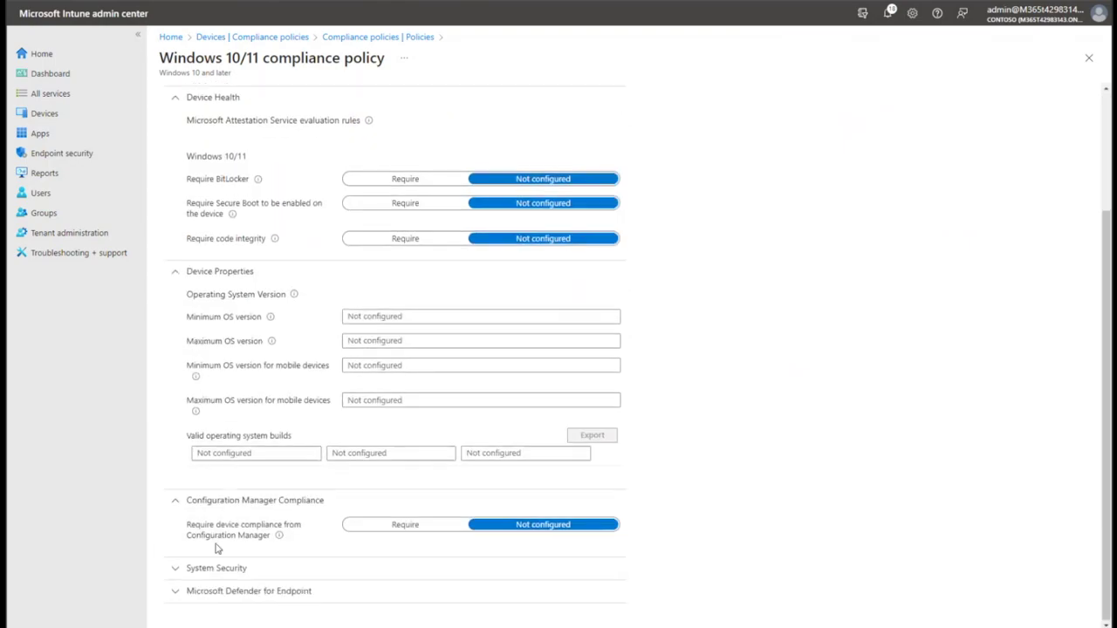
pyautogui.click(196, 567)
pyautogui.scroll(-3, 206, 591)
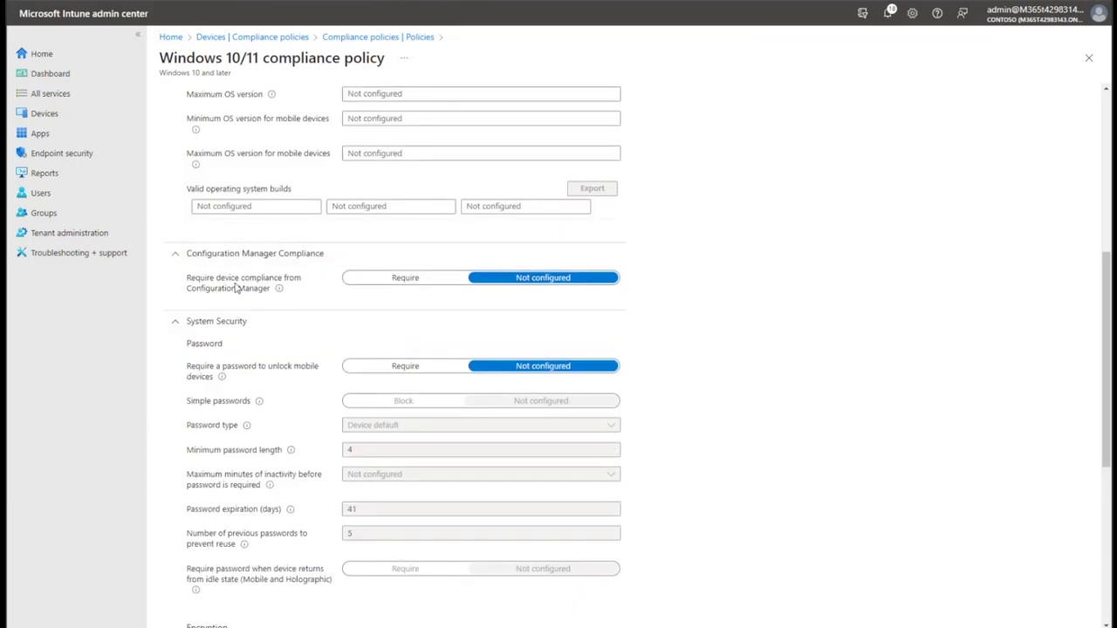
# Scroll through the settings, then collapse Device Properties, System Security and Configuration Manager Compliance.
pyautogui.moveTo(281, 294)
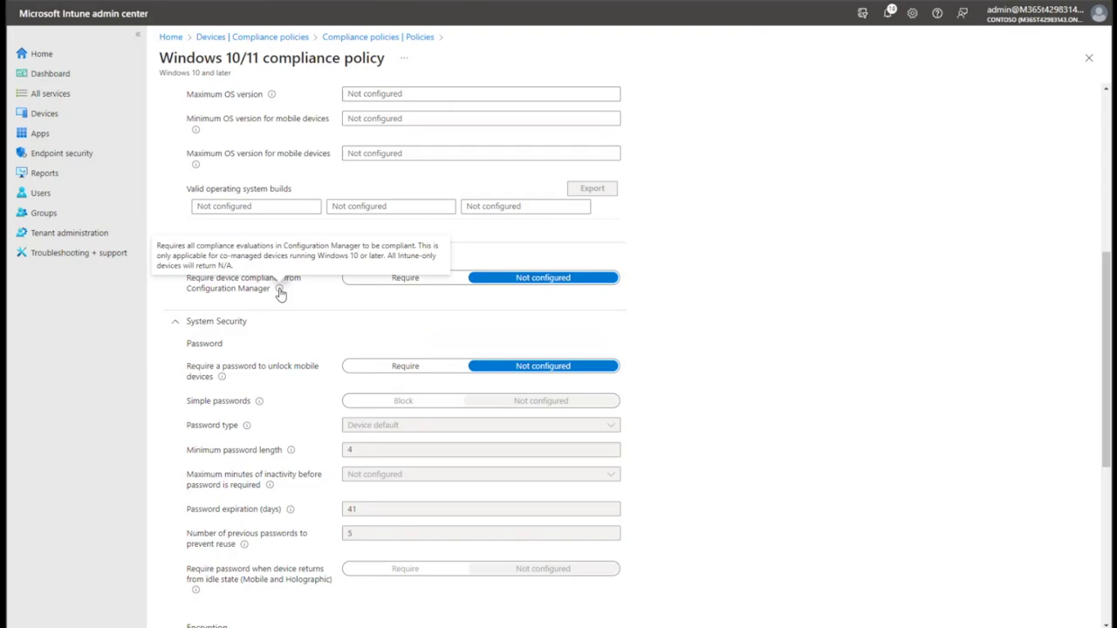
pyautogui.scroll(-3, 696, 392)
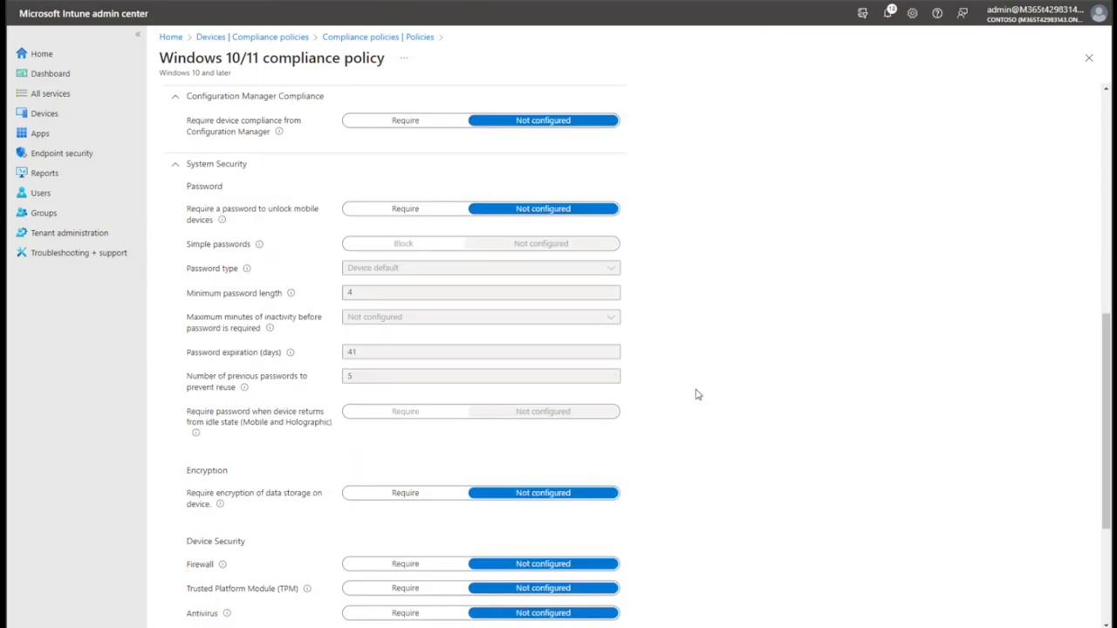
pyautogui.scroll(-2, 275, 518)
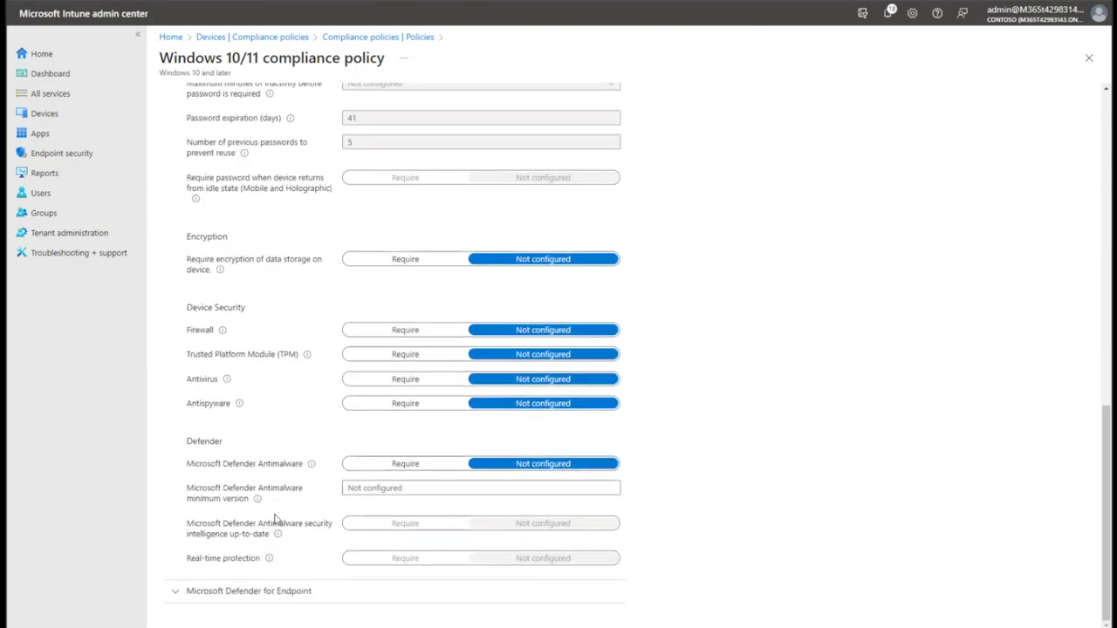
pyautogui.scroll(10, 275, 519)
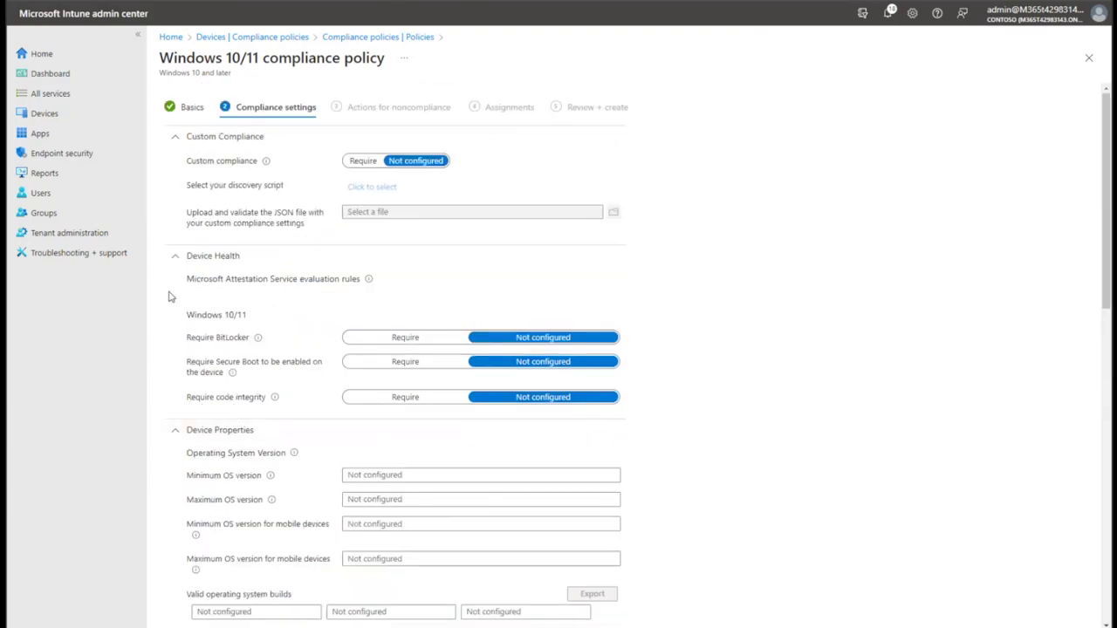
pyautogui.click(176, 433)
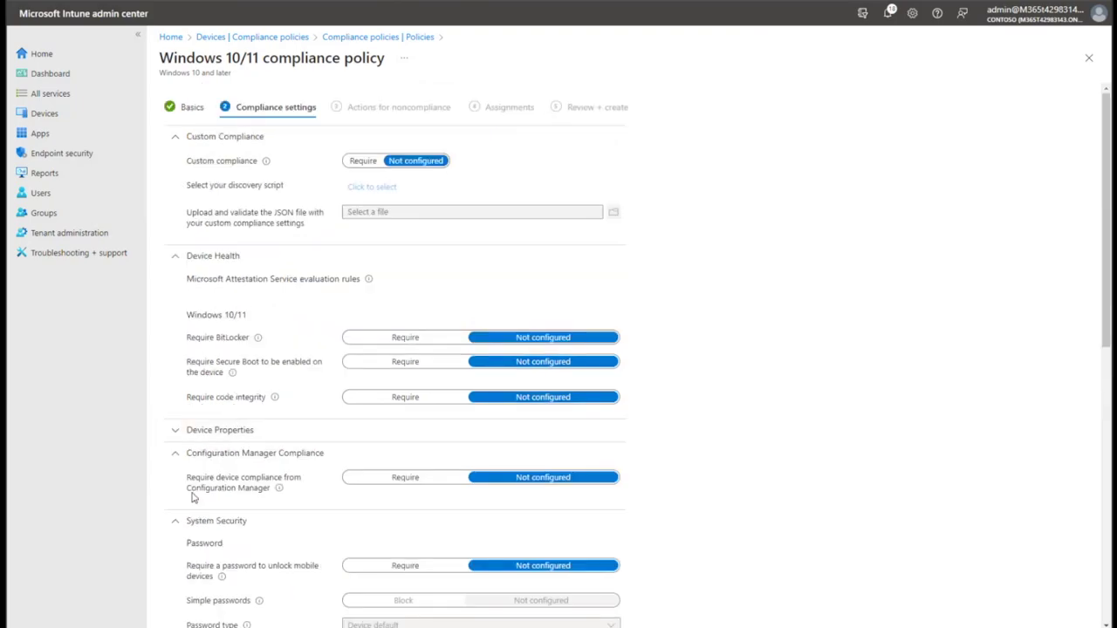
pyautogui.click(177, 521)
pyautogui.click(223, 455)
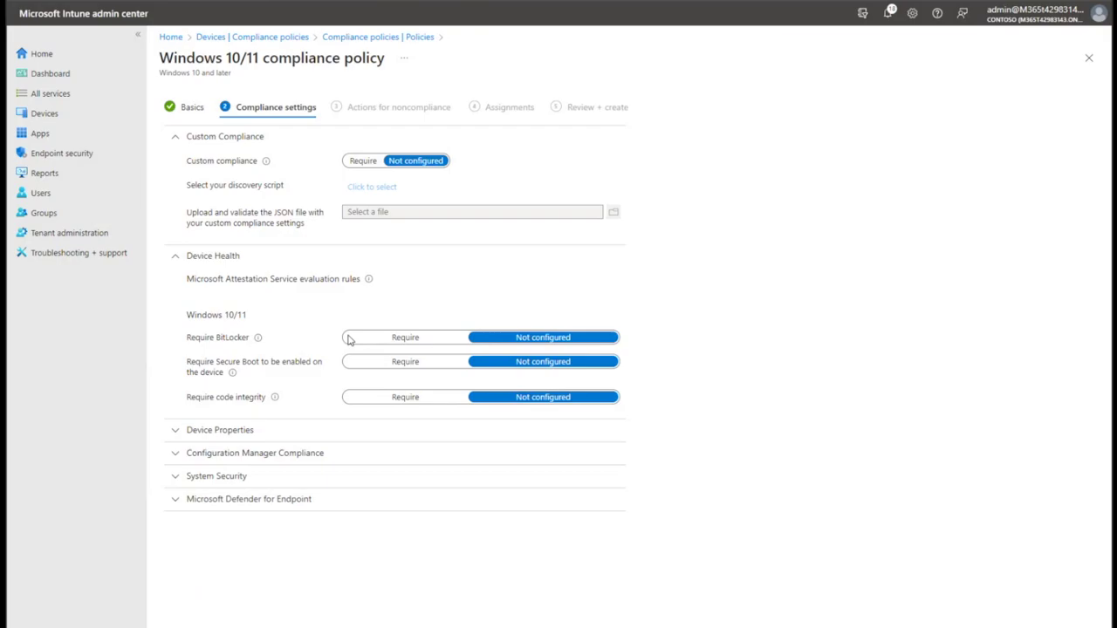
# Set BitLocker, Secure Boot, Firewall, Antivirus and Antispyware all to Require.
pyautogui.click(391, 342)
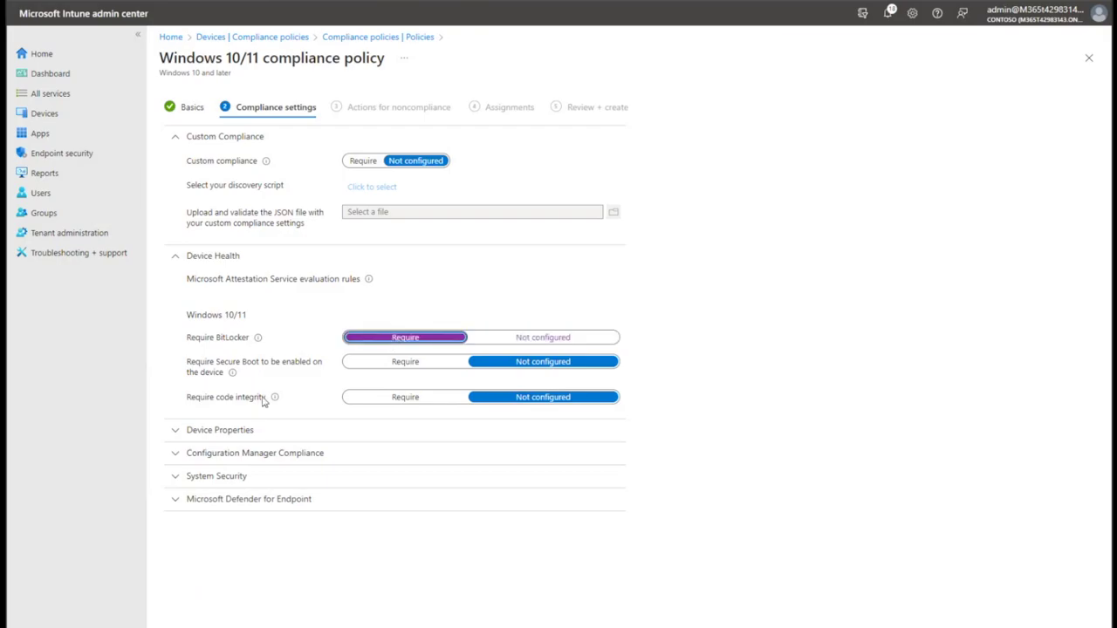
pyautogui.click(402, 369)
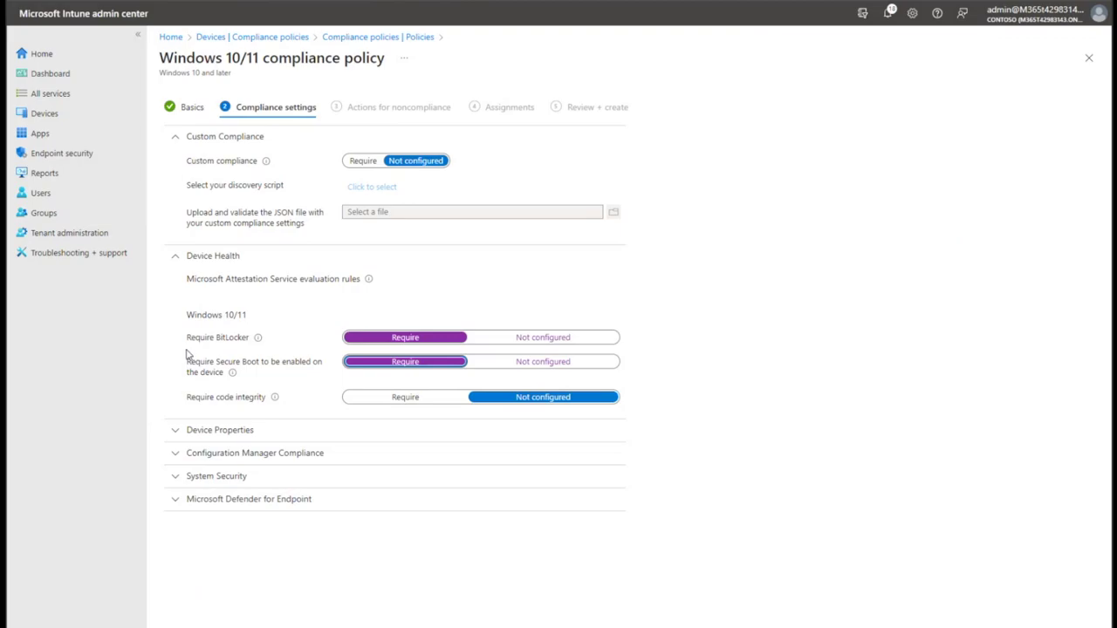
pyautogui.click(198, 485)
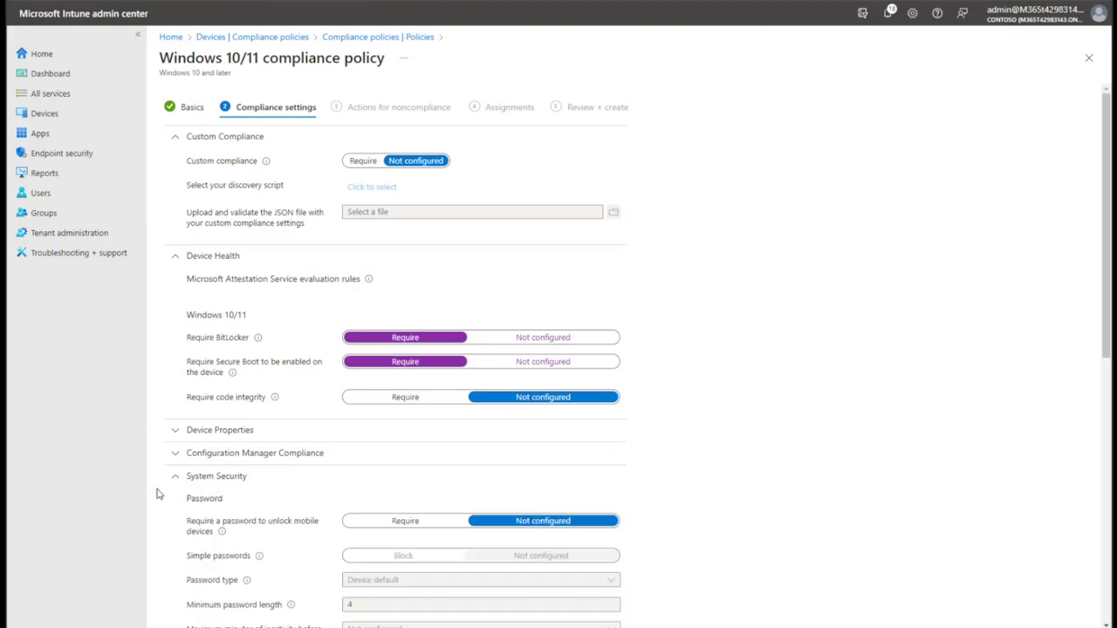
pyautogui.scroll(-6, 201, 514)
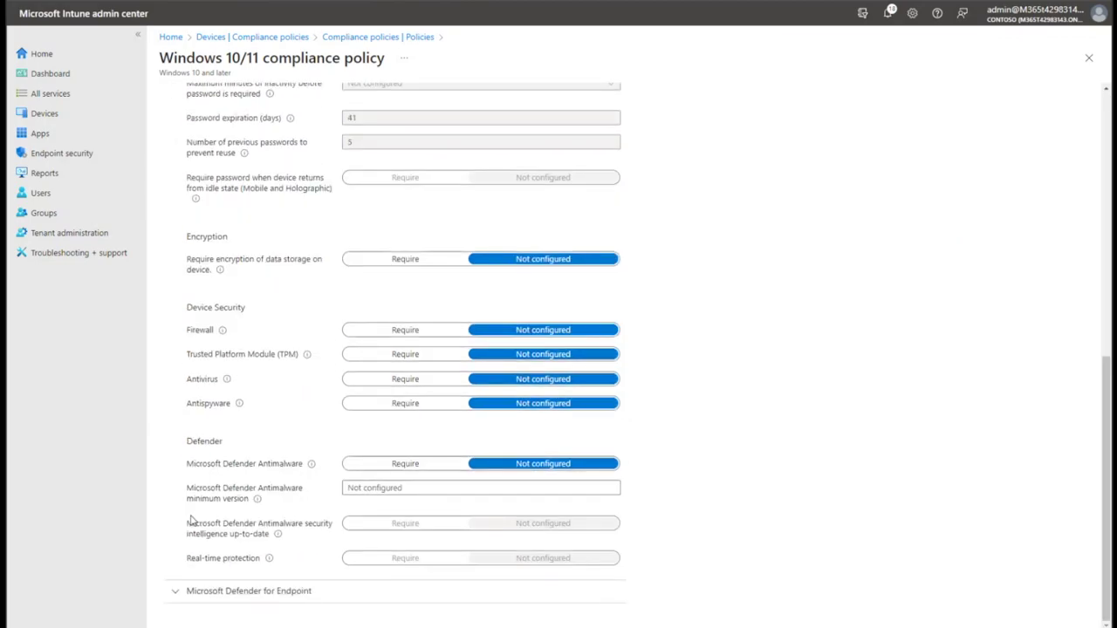
pyautogui.click(405, 332)
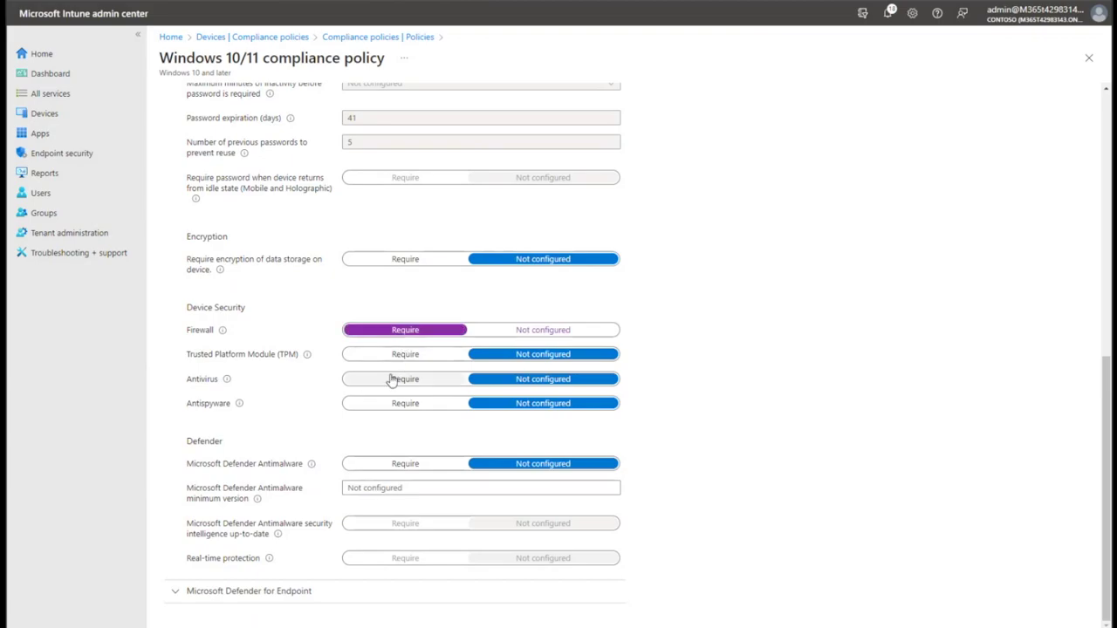
pyautogui.click(394, 380)
pyautogui.click(402, 405)
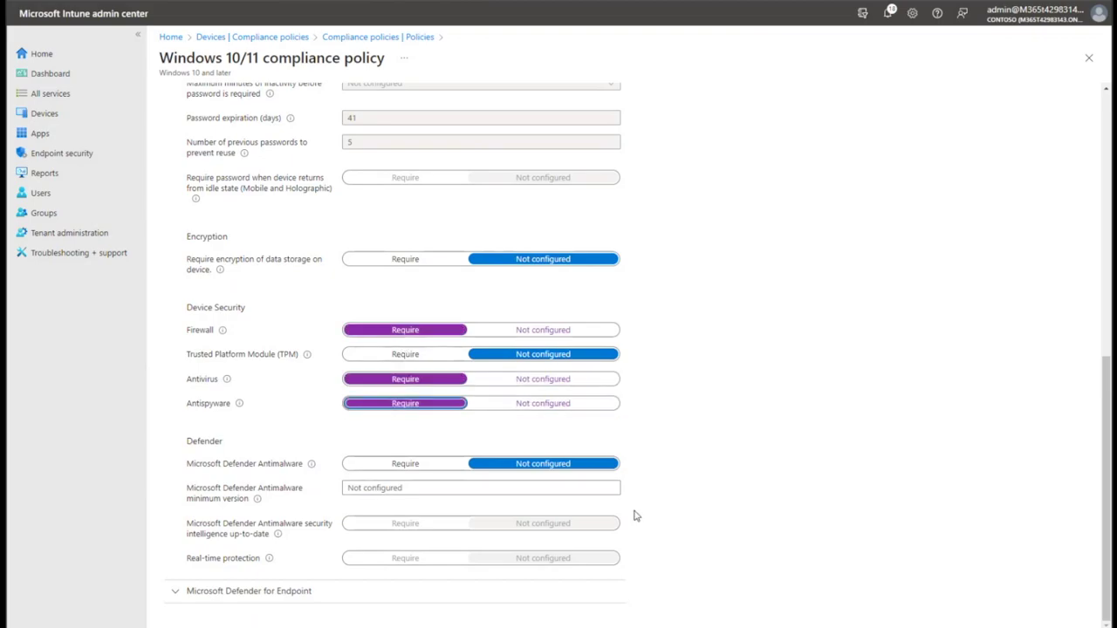
pyautogui.scroll(15, 293, 561)
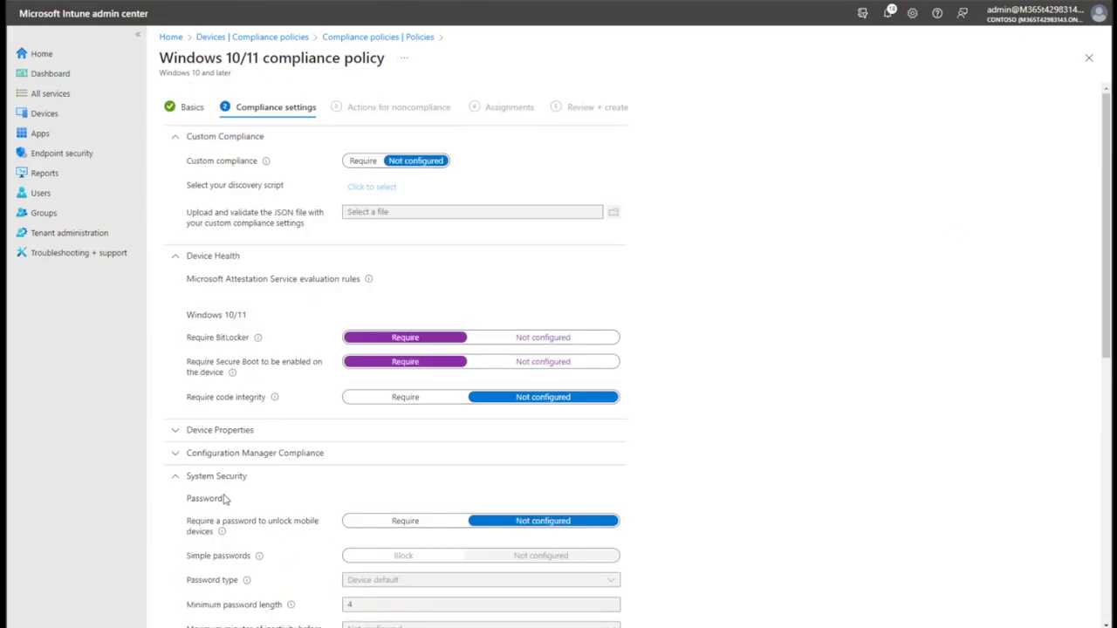
pyautogui.click(214, 478)
# Schedule the Mark device noncompliant action for 30 days after noncompliance.
pyautogui.click(210, 266)
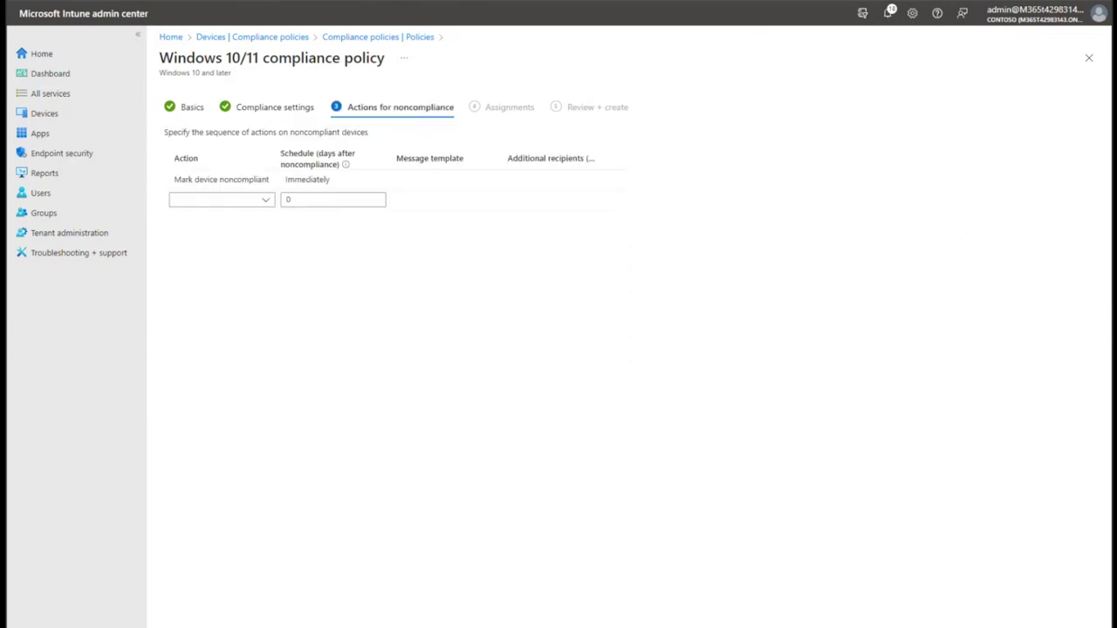
pyautogui.moveTo(242, 184)
pyautogui.click(307, 180)
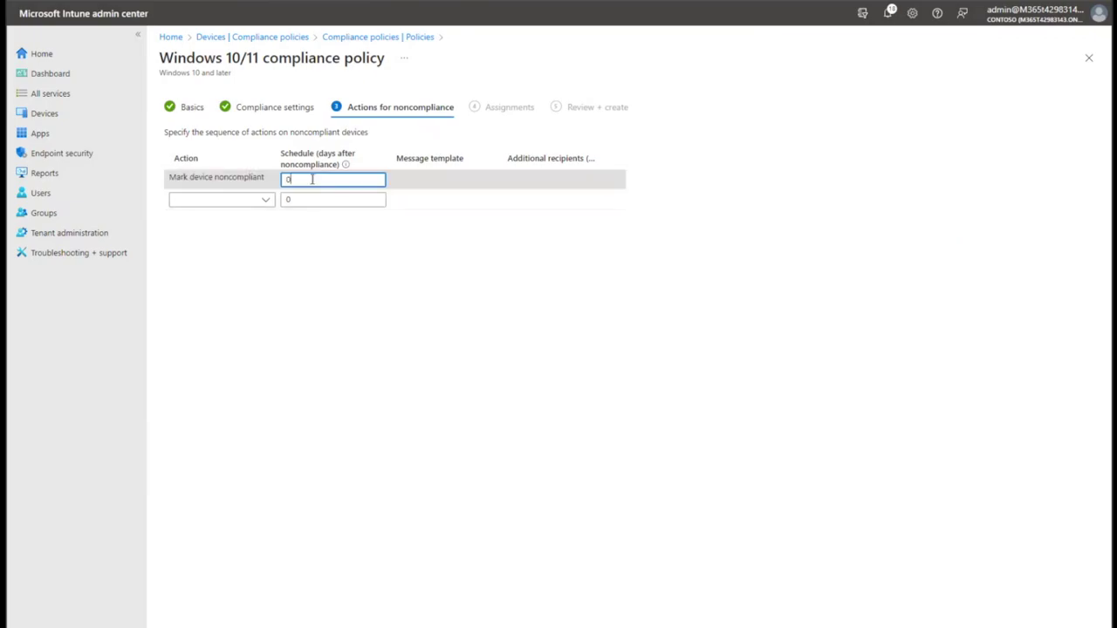
pyautogui.write('30')
pyautogui.press('BackSpace')
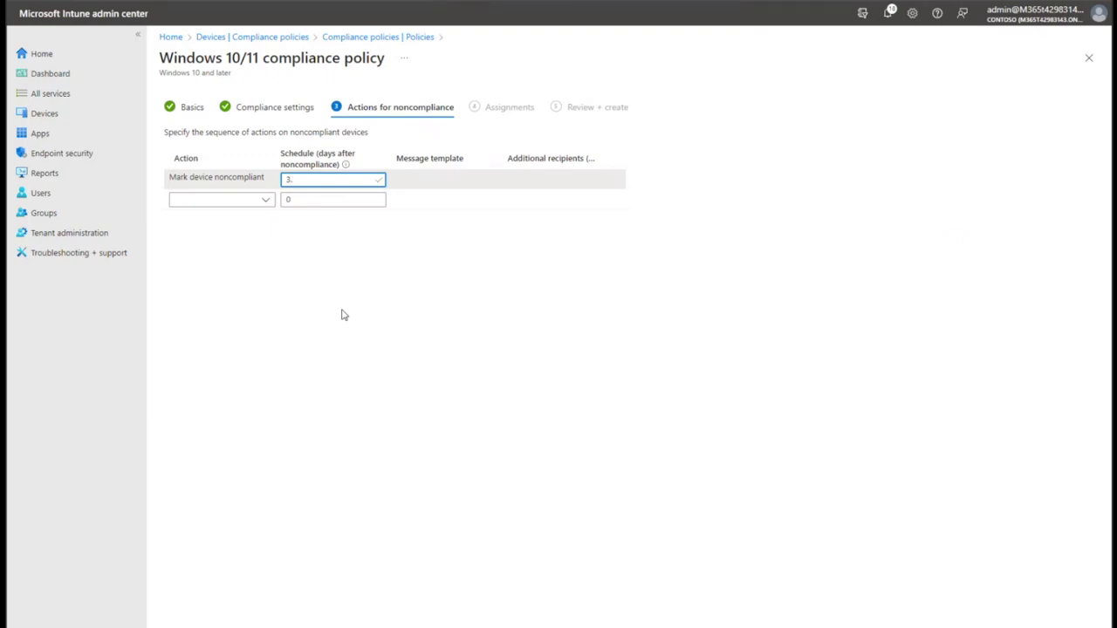
pyautogui.write('0')
pyautogui.click(345, 315)
# Delete the 'Send email to end user' noncompliance action.
pyautogui.click(265, 199)
pyautogui.click(258, 226)
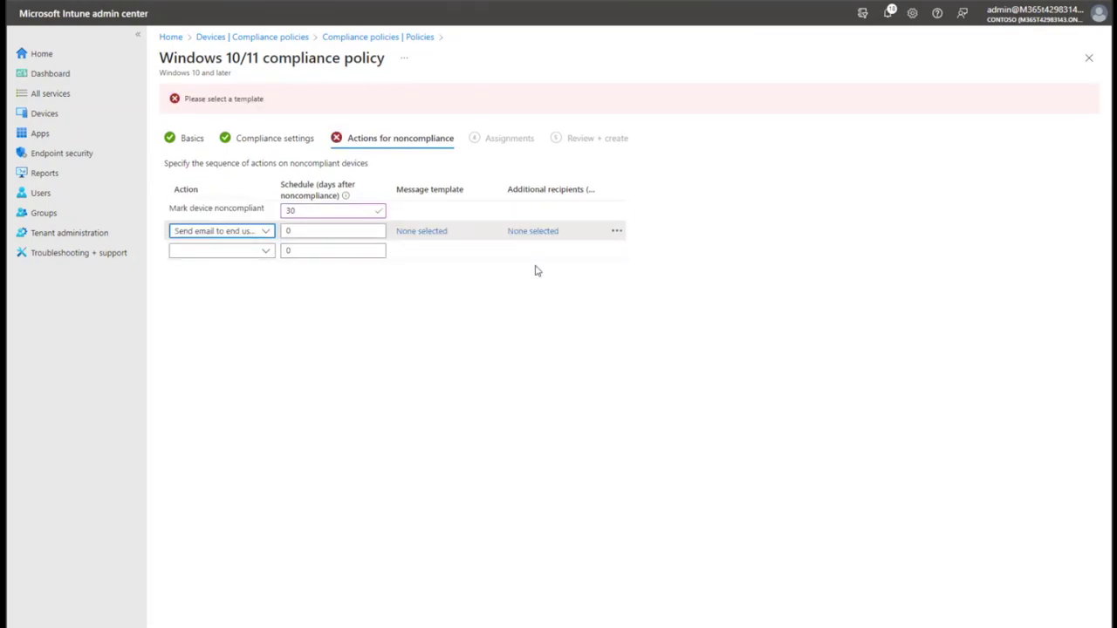
pyautogui.click(430, 239)
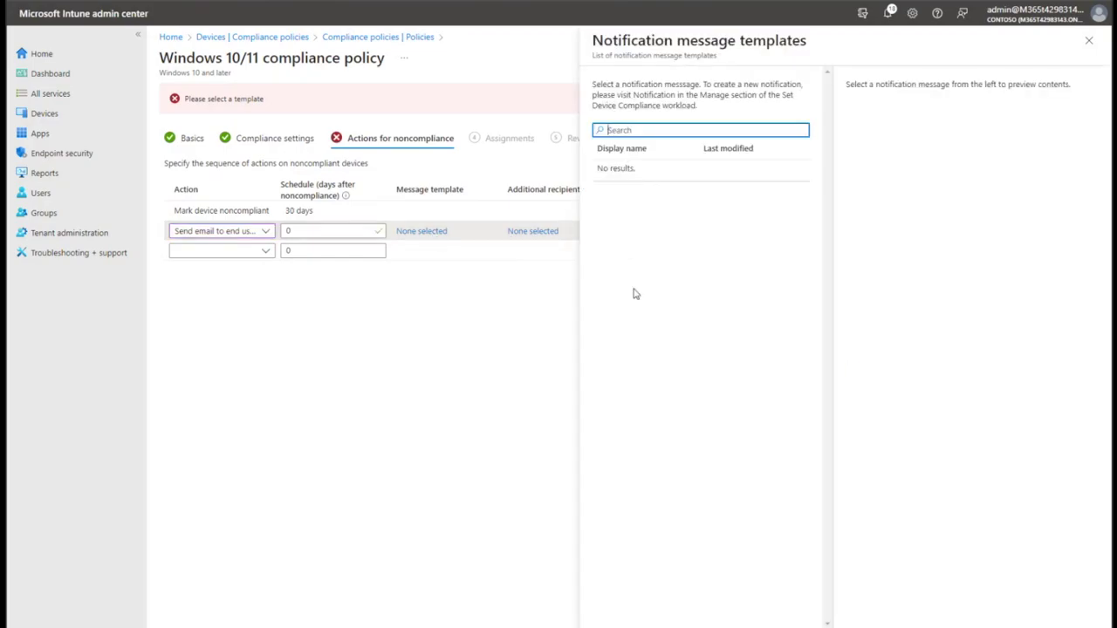
pyautogui.click(420, 242)
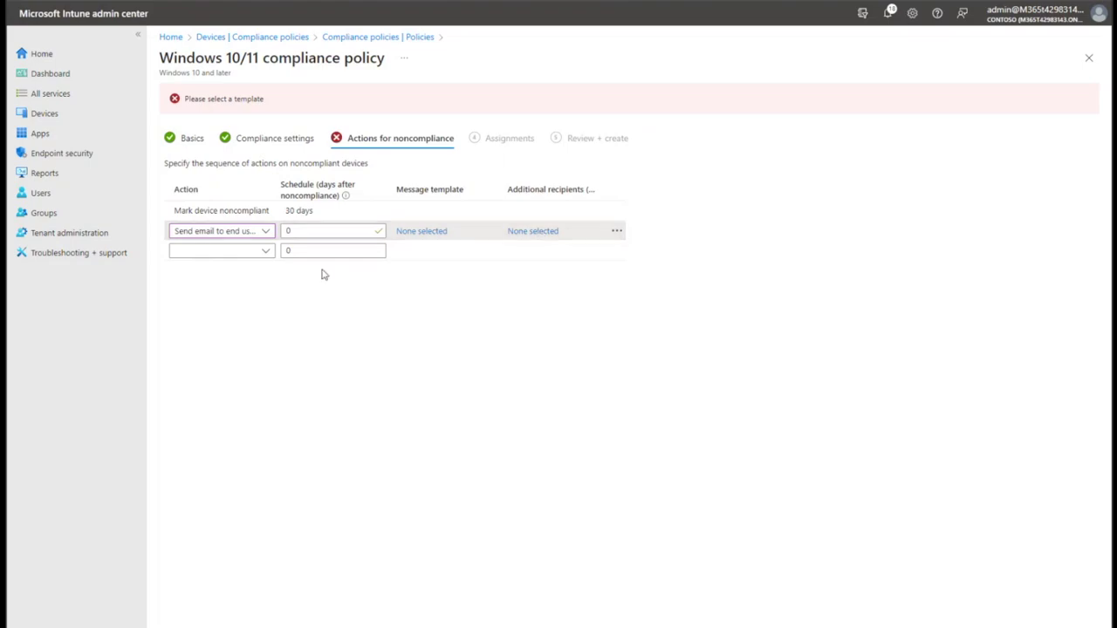
pyautogui.click(617, 230)
pyautogui.click(653, 241)
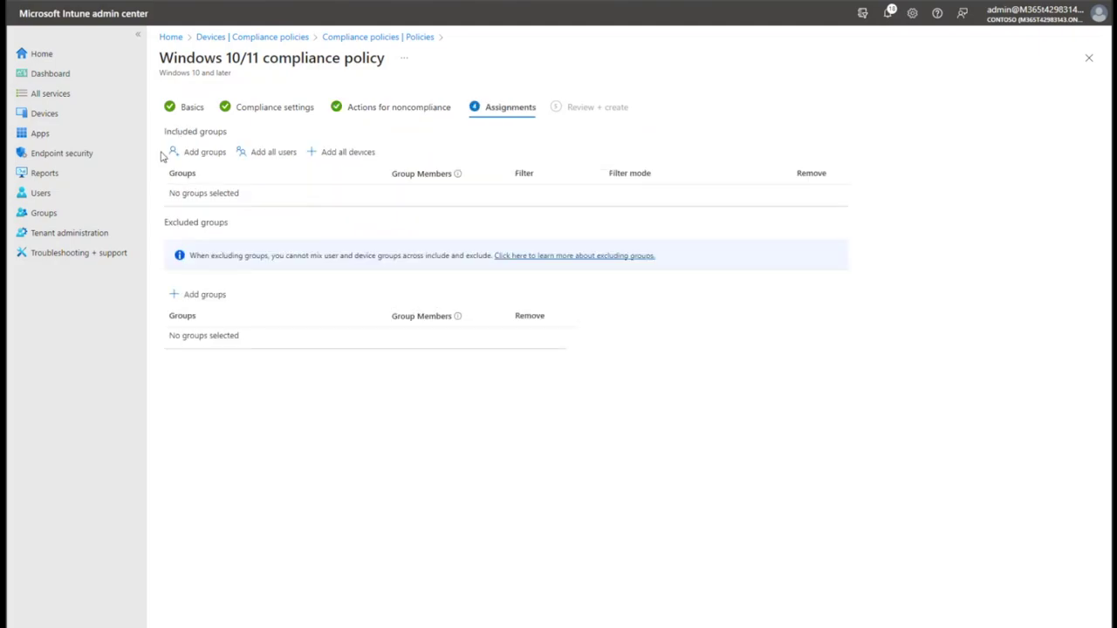
# Add the intune-users group as an included group in the compliance policy assignment.
pyautogui.click(199, 152)
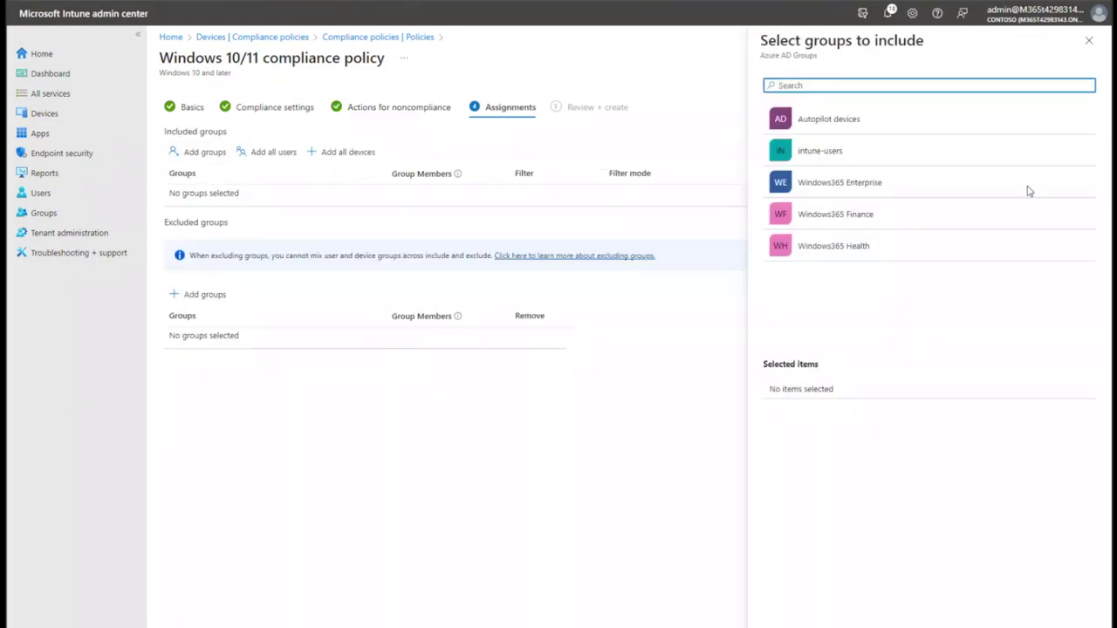
pyautogui.click(1035, 149)
pyautogui.click(786, 621)
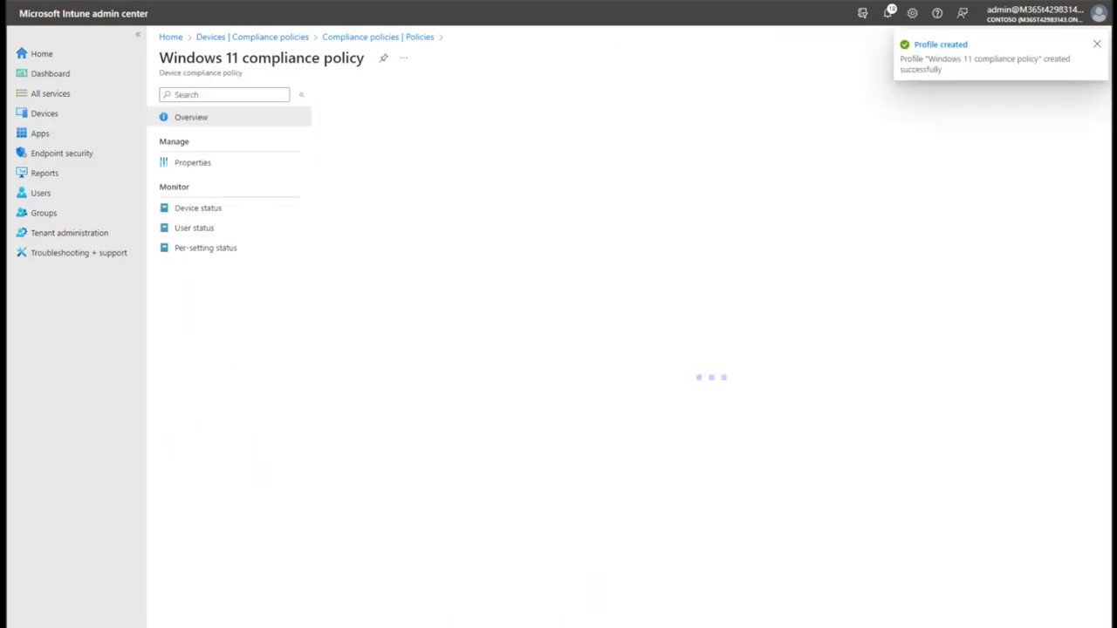
# Browse the empty Chrome OS (preview) and Chrome Enterprise pages, then return to the Devices overview.
pyautogui.click(234, 39)
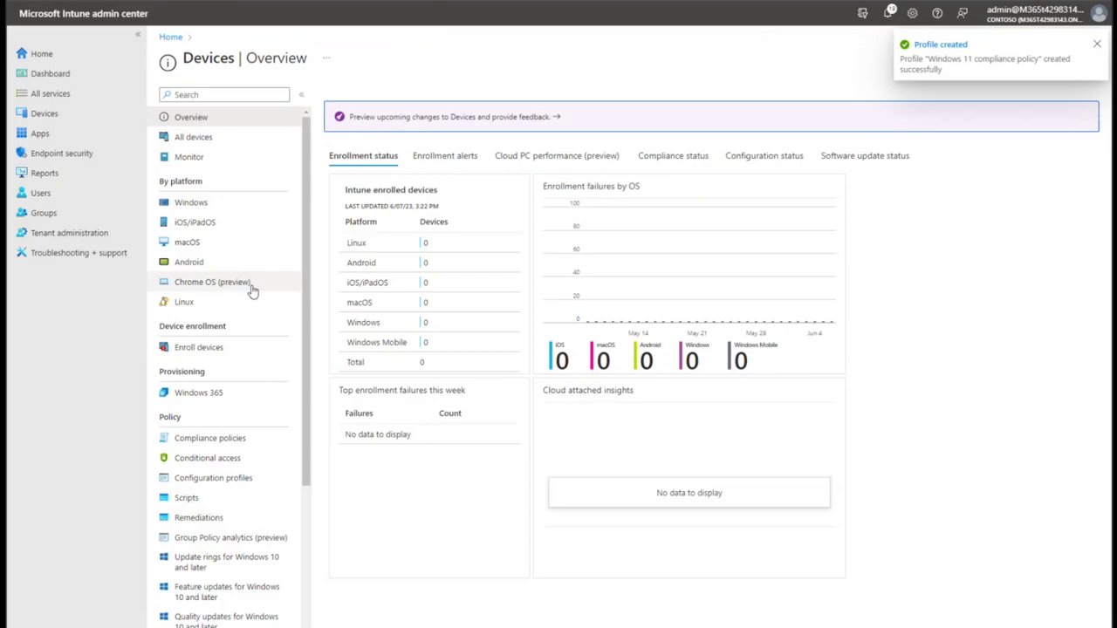
pyautogui.click(251, 288)
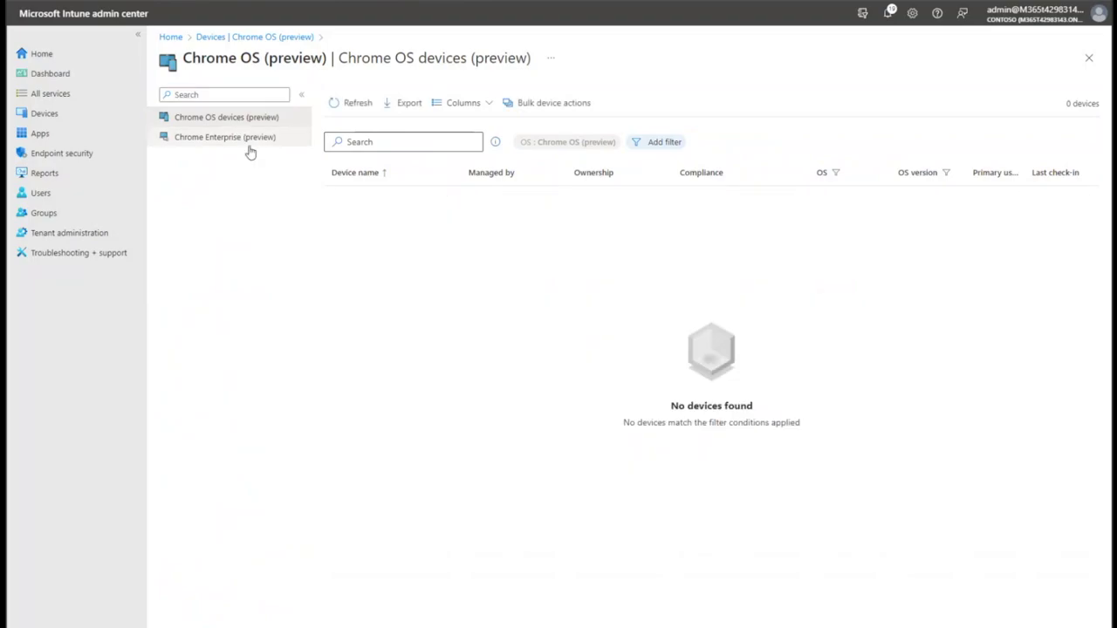
pyautogui.click(250, 140)
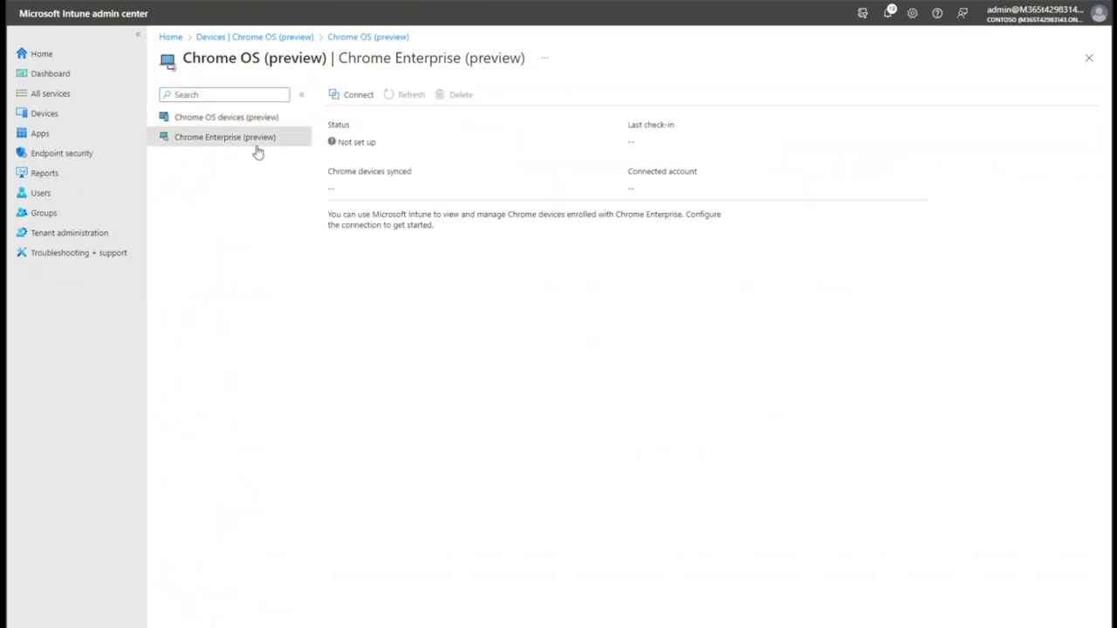
pyautogui.click(293, 119)
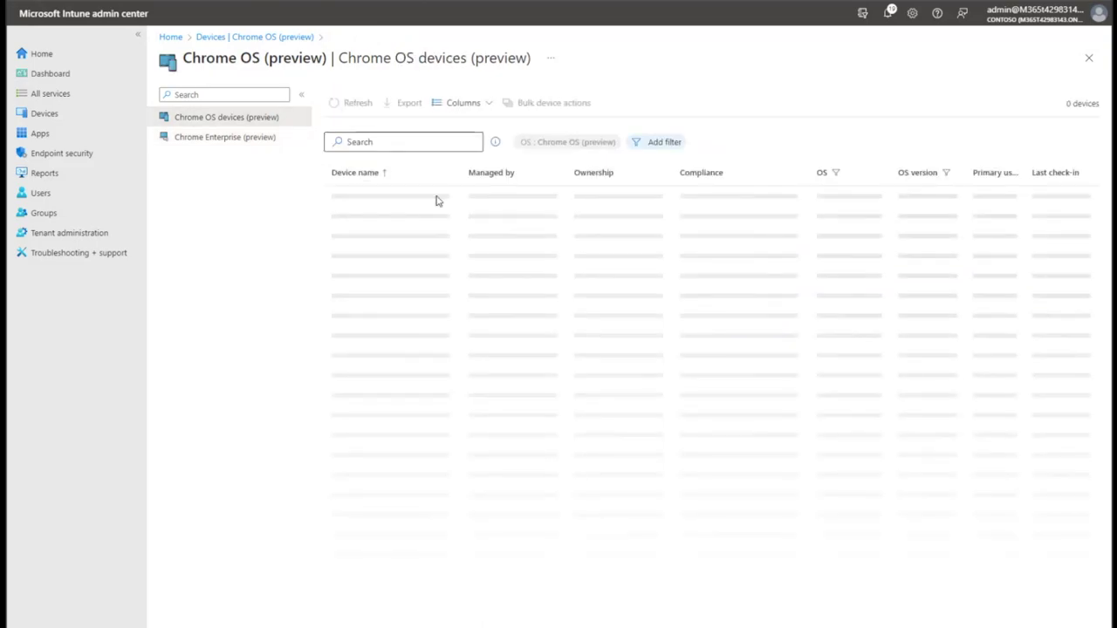
pyautogui.click(219, 36)
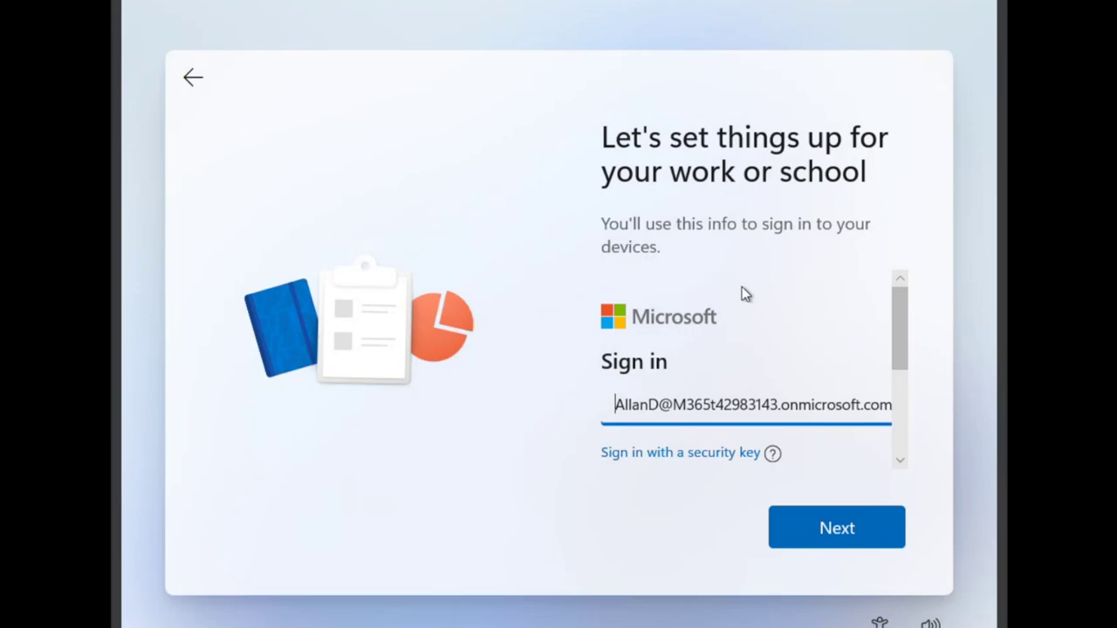
# Continue past the pre-filled work e-mail, submit the account password, then resubmit it after the timeout.
pyautogui.click(611, 406)
pyautogui.click(812, 529)
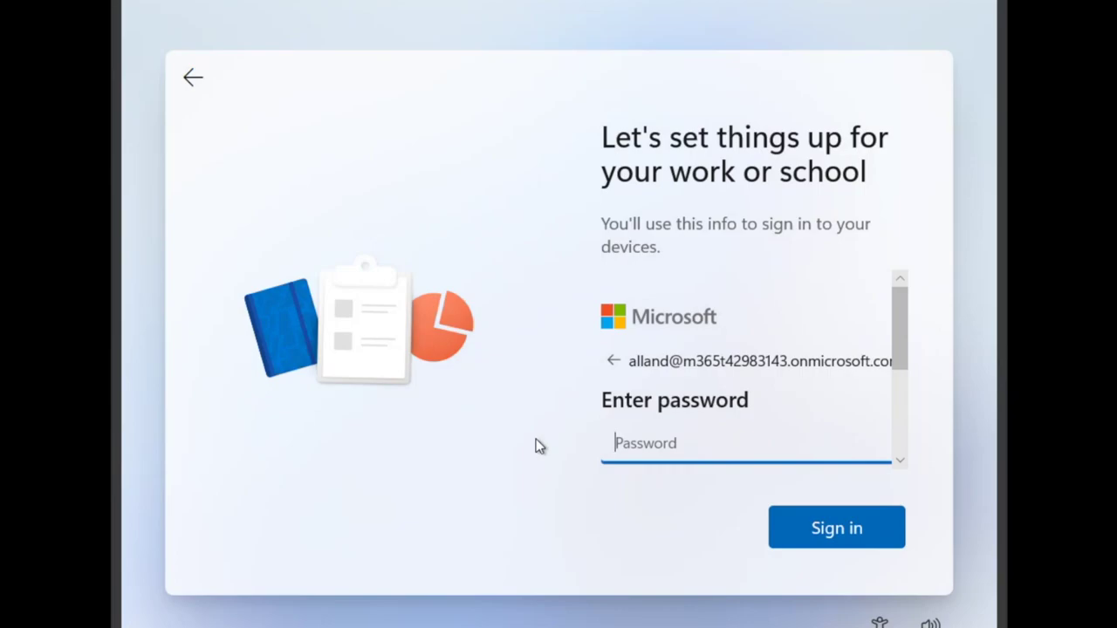
pyautogui.write('•••••••••••')
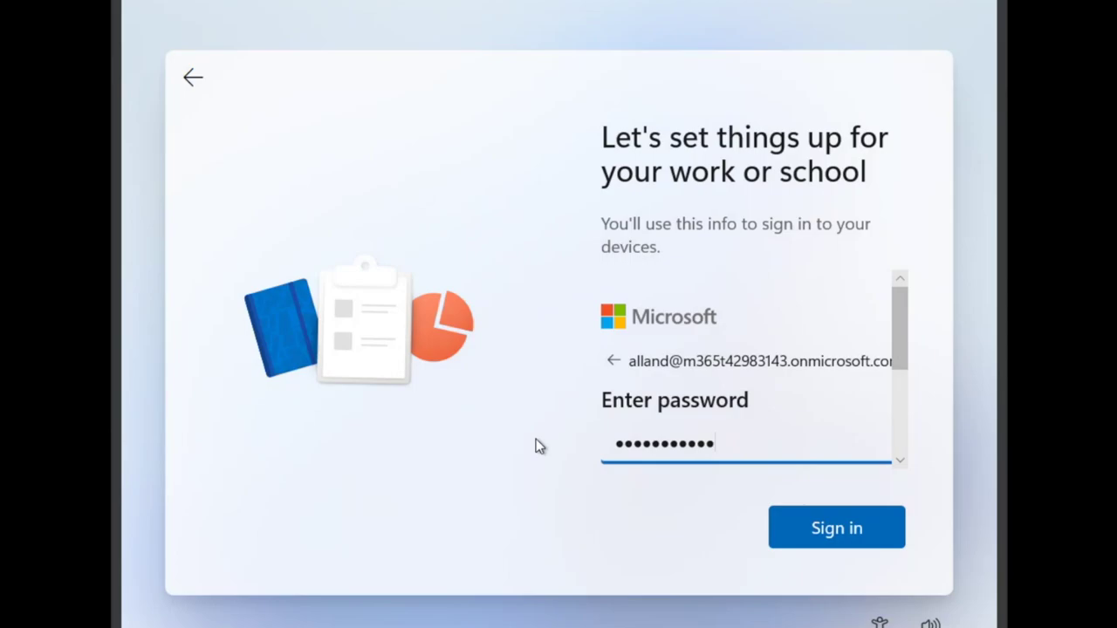
pyautogui.write('•••••')
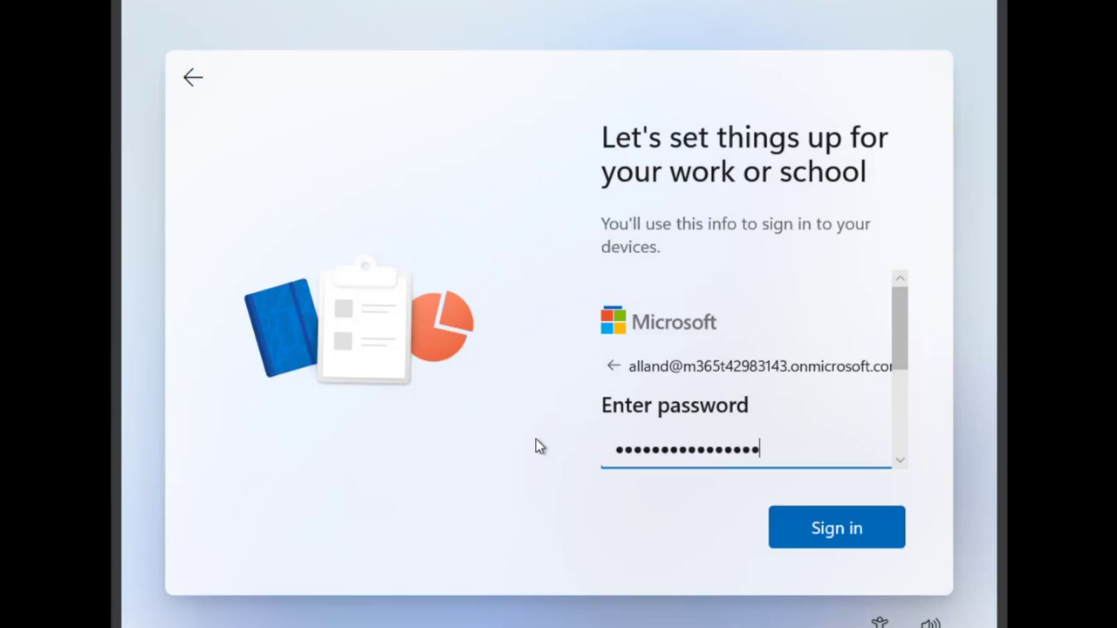
pyautogui.press('Return')
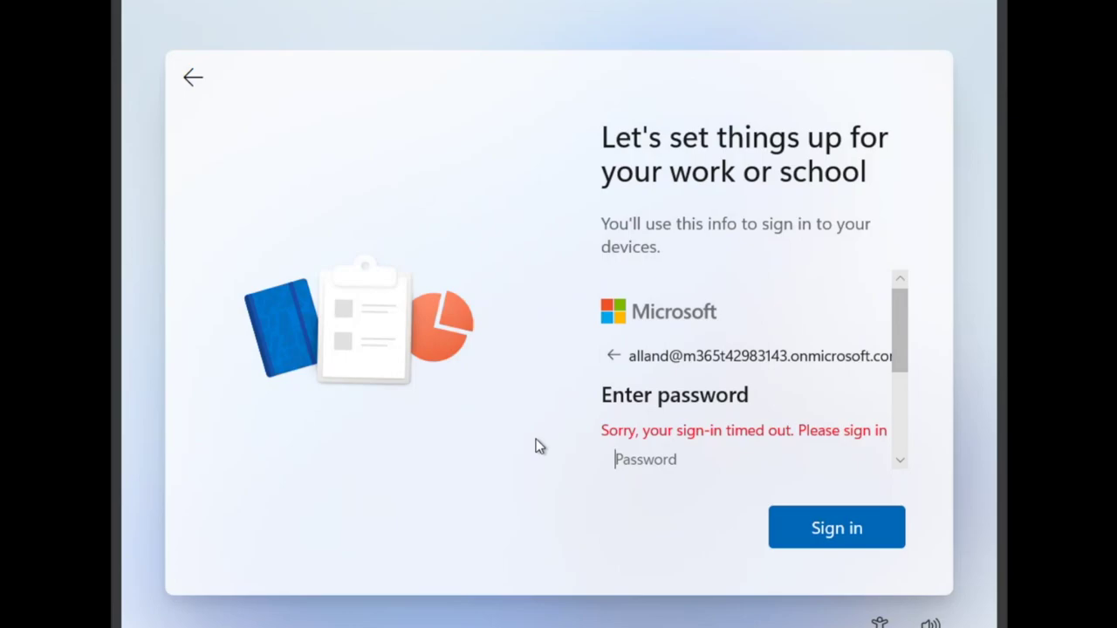
pyautogui.write('P')
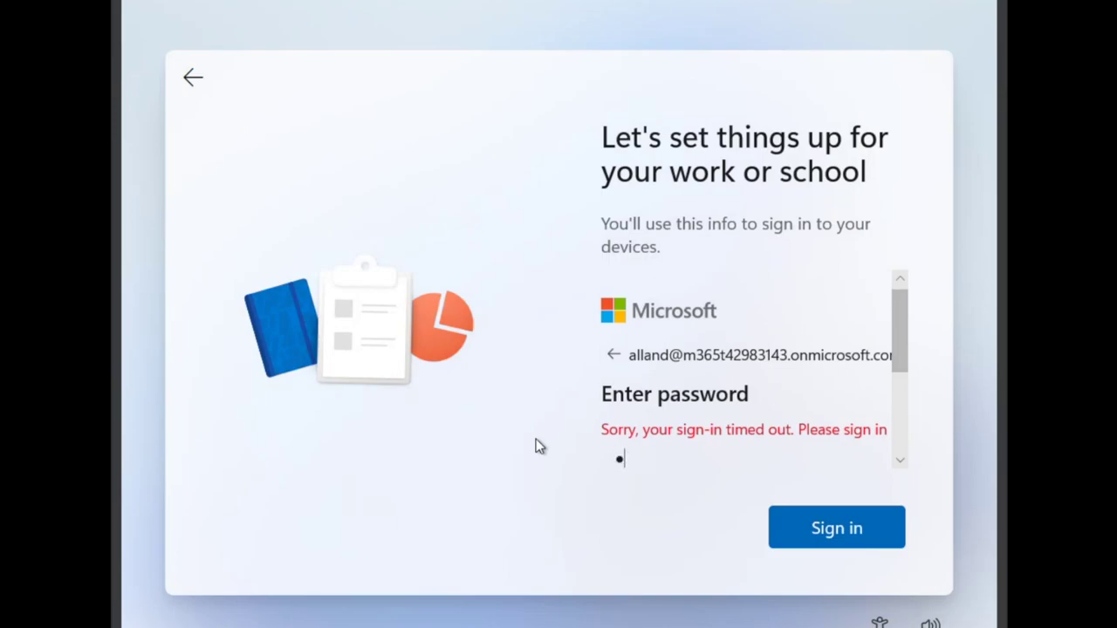
pyautogui.write('assword1234')
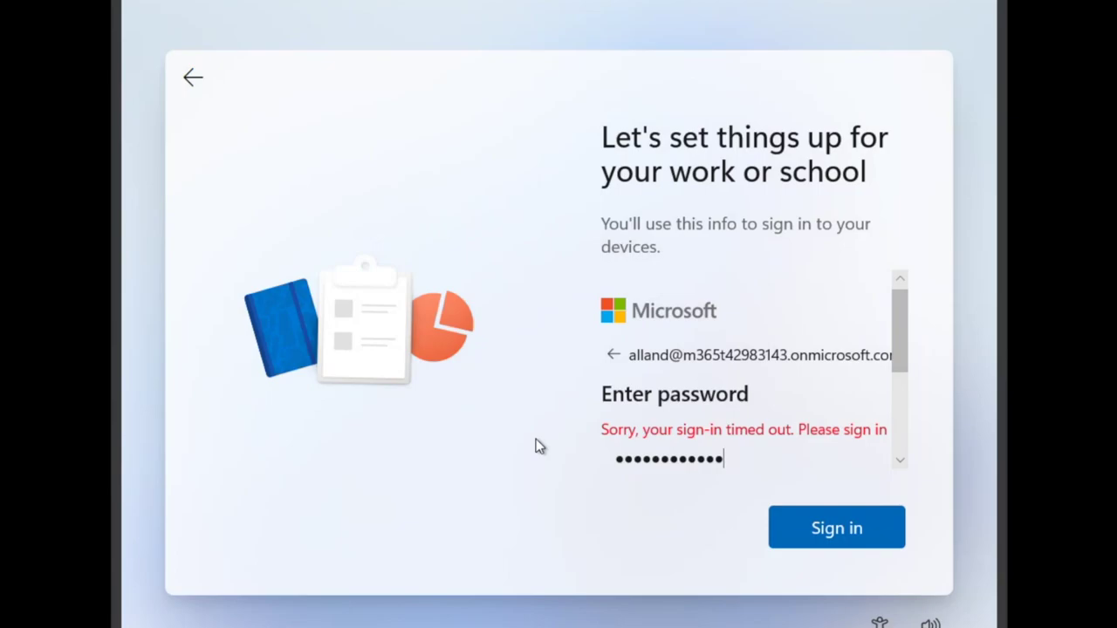
pyautogui.write('5678')
pyautogui.press('Return')
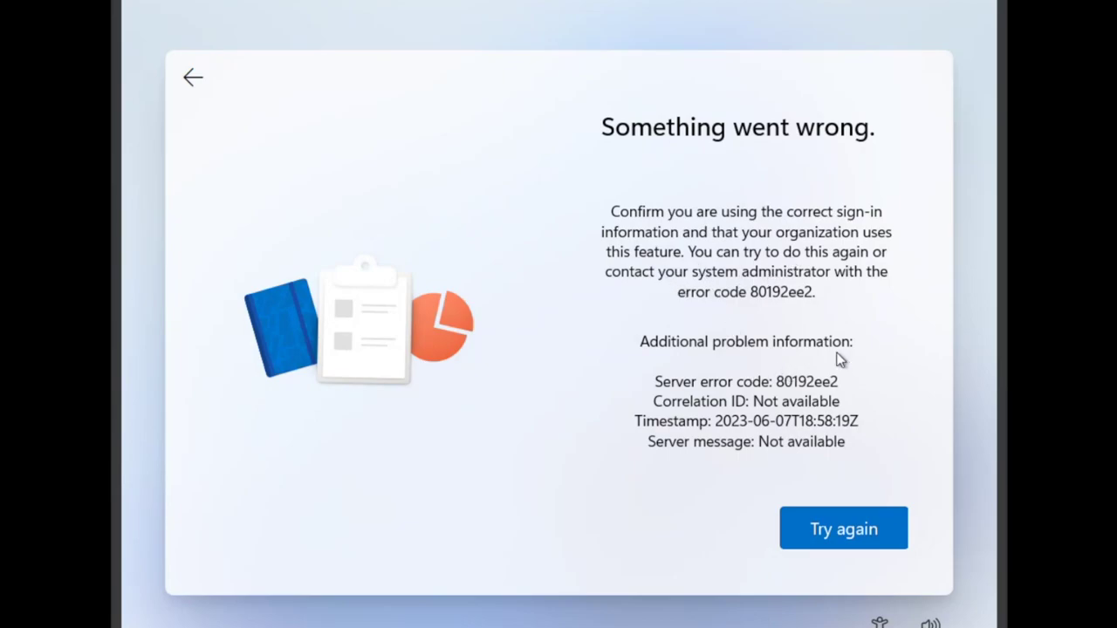
# Dismiss the 80192ee2 'Something went wrong' error by choosing Try again.
pyautogui.click(878, 539)
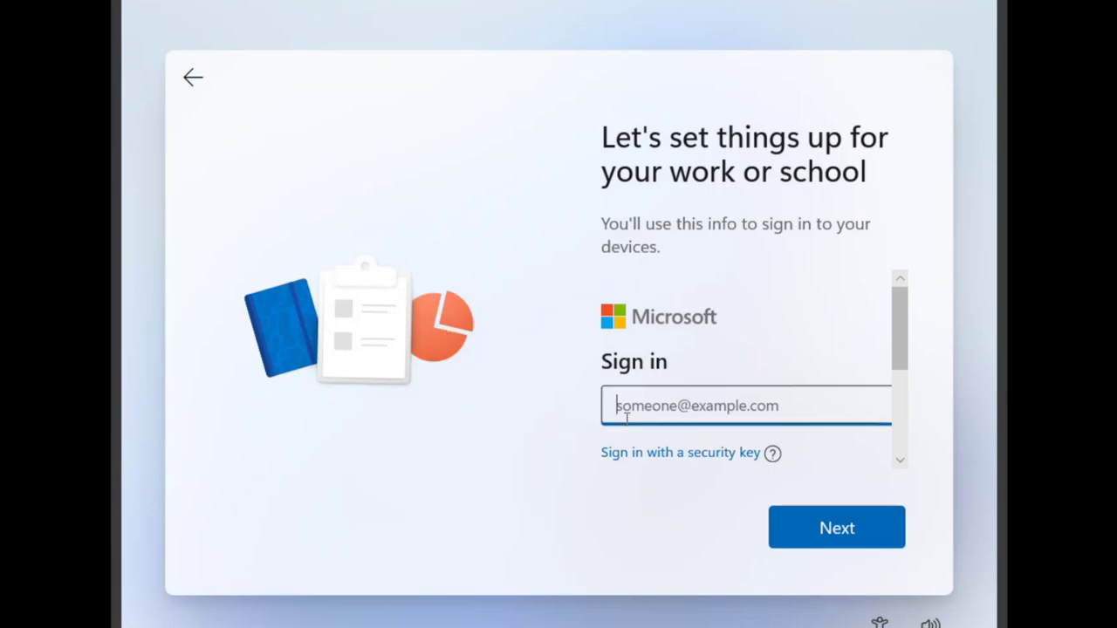
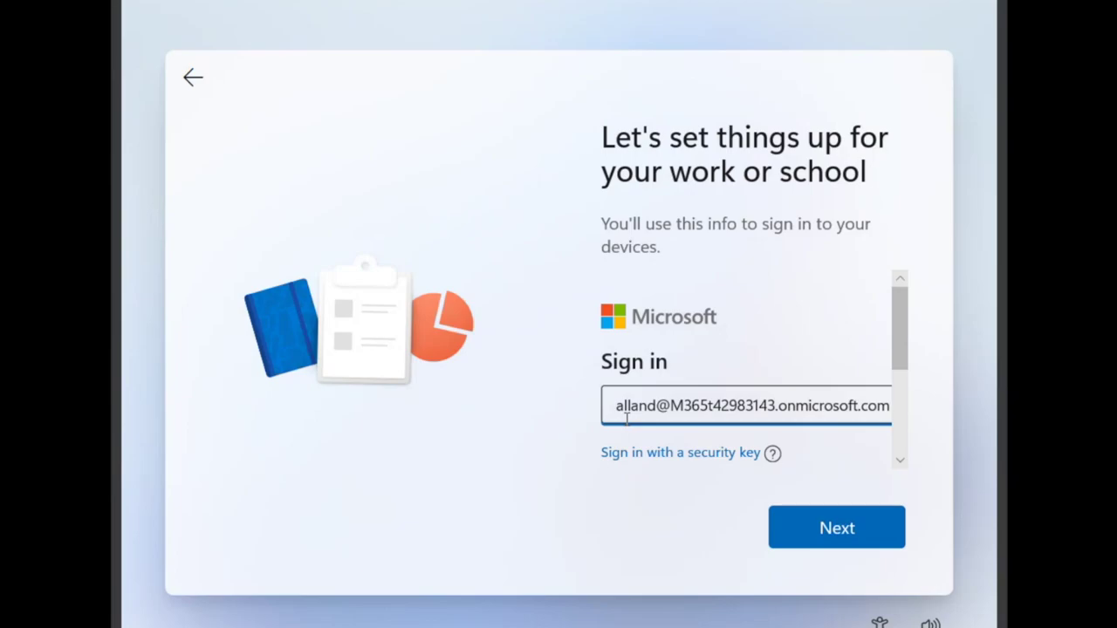
# Re-enter the work account's e-mail and password on the work-or-school screen and submit them.
pyautogui.press('Return')
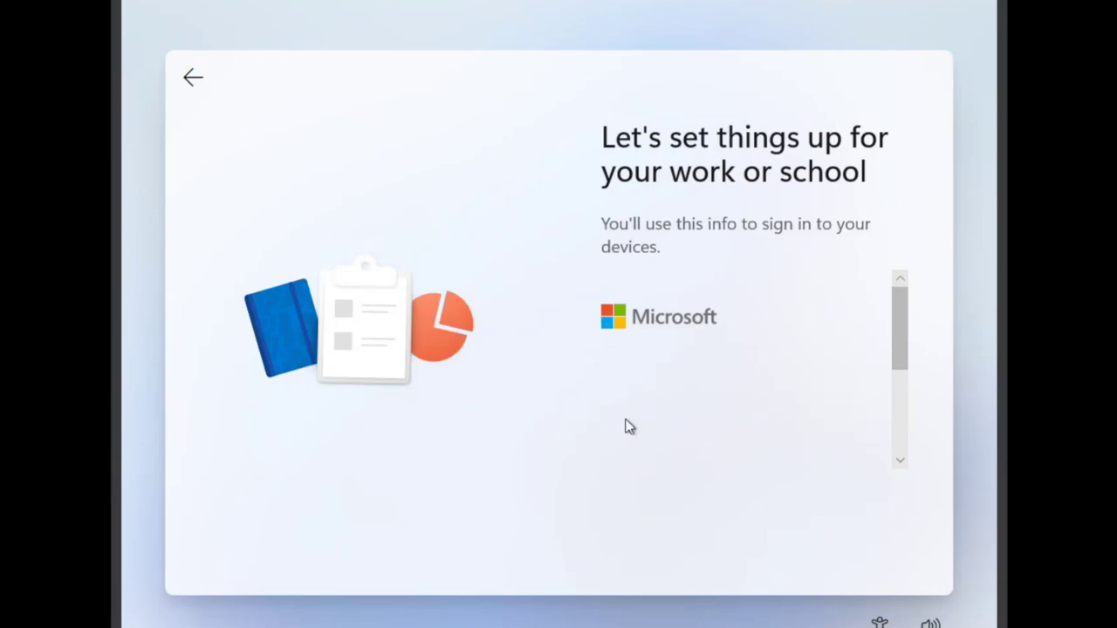
pyautogui.write('Pas')
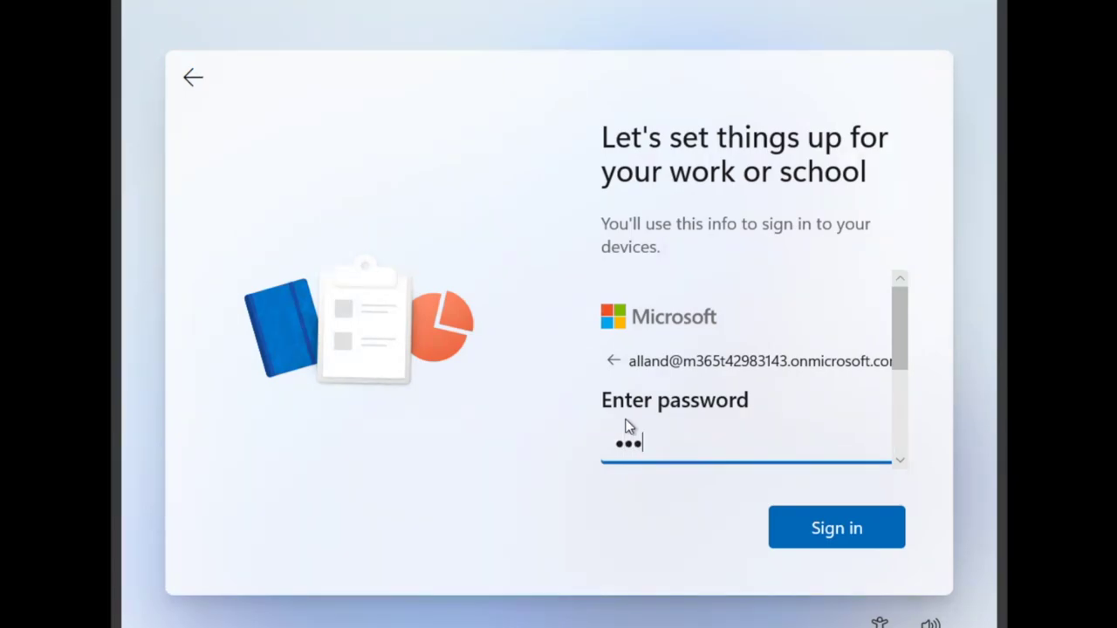
pyautogui.write('sword1234567')
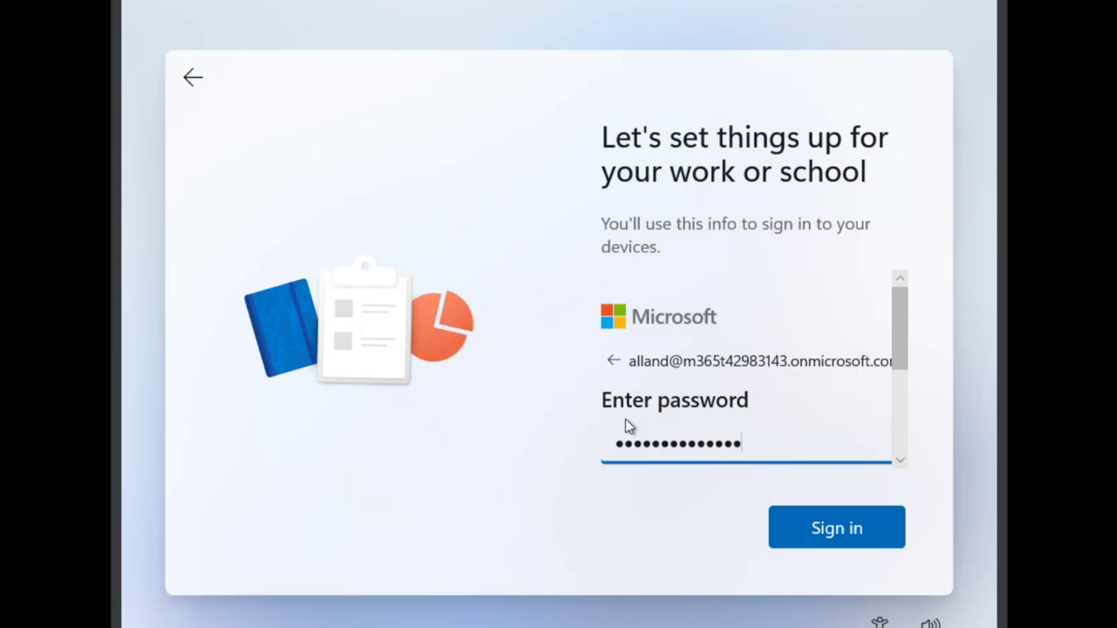
pyautogui.write('83')
pyautogui.press('Return')
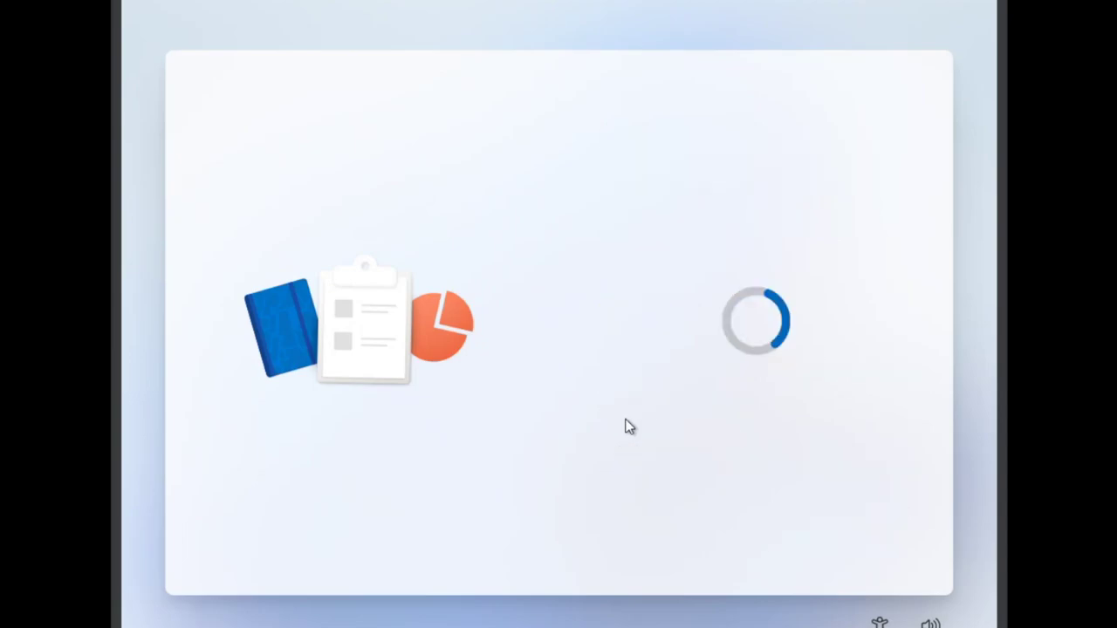